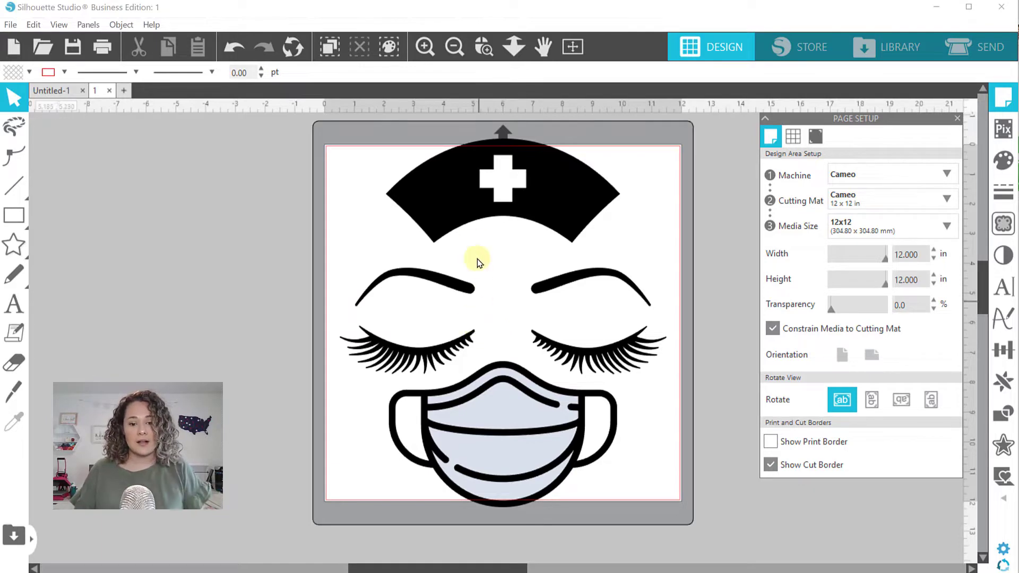
Ungroup the nurse design and delete the cap, eyebrows and eyelashes, keeping only the mask
mouse_move(466, 226)
mouse_down()
mouse_move(463, 207)
mouse_move(462, 221)
mouse_up()
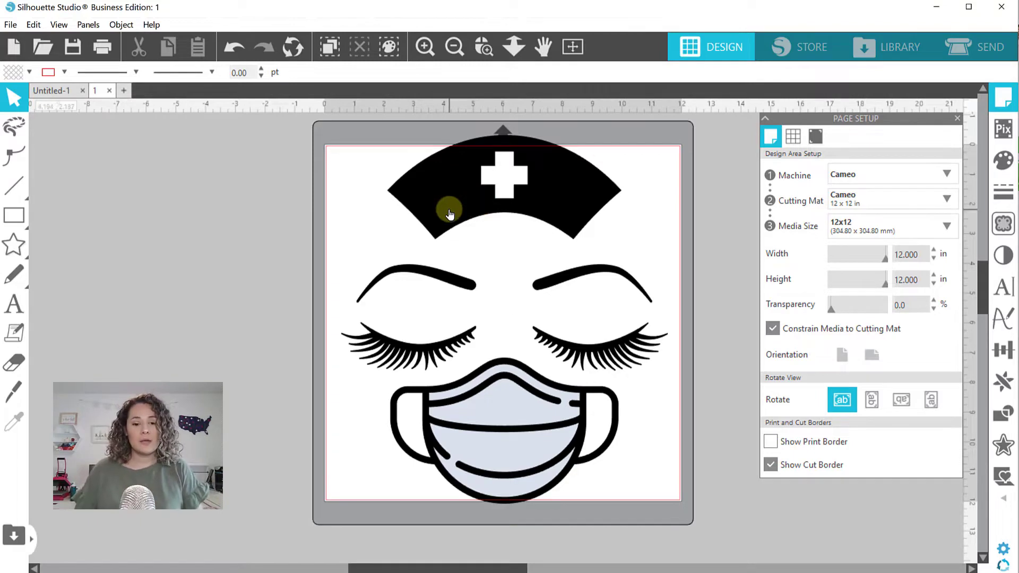
right_click(450, 213)
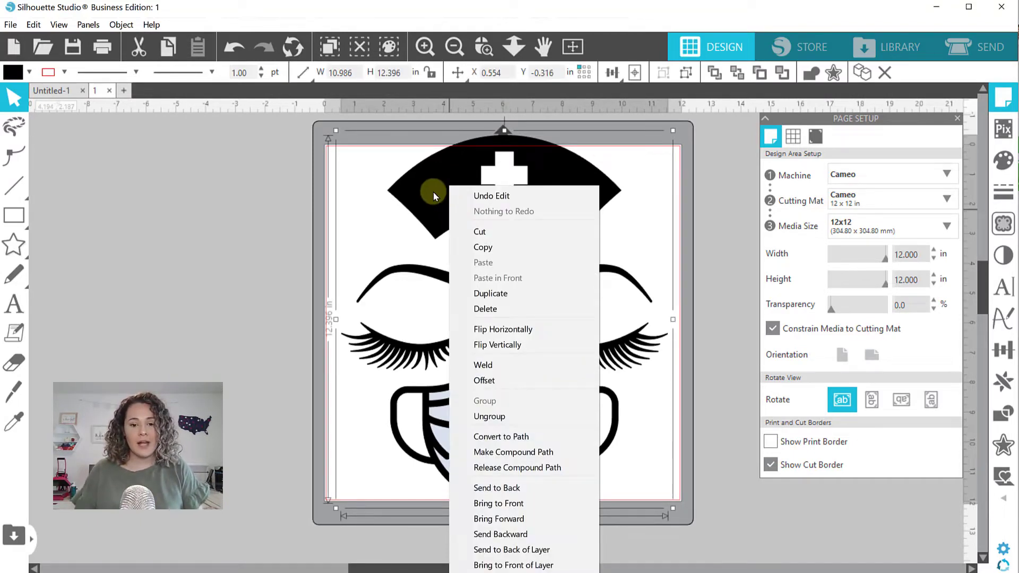
click(505, 416)
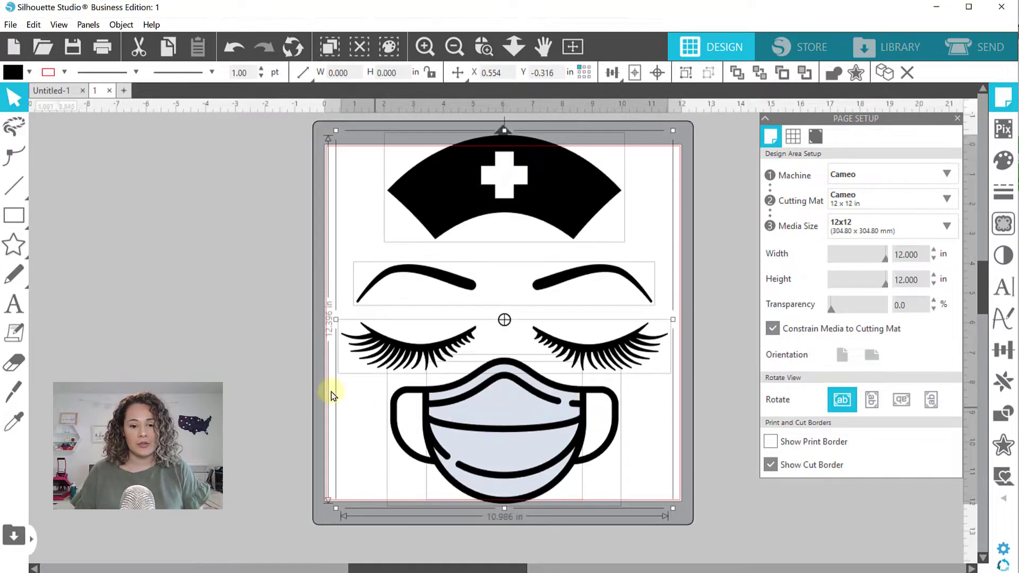
click(306, 139)
drag(307, 139, 670, 346)
key(Delete)
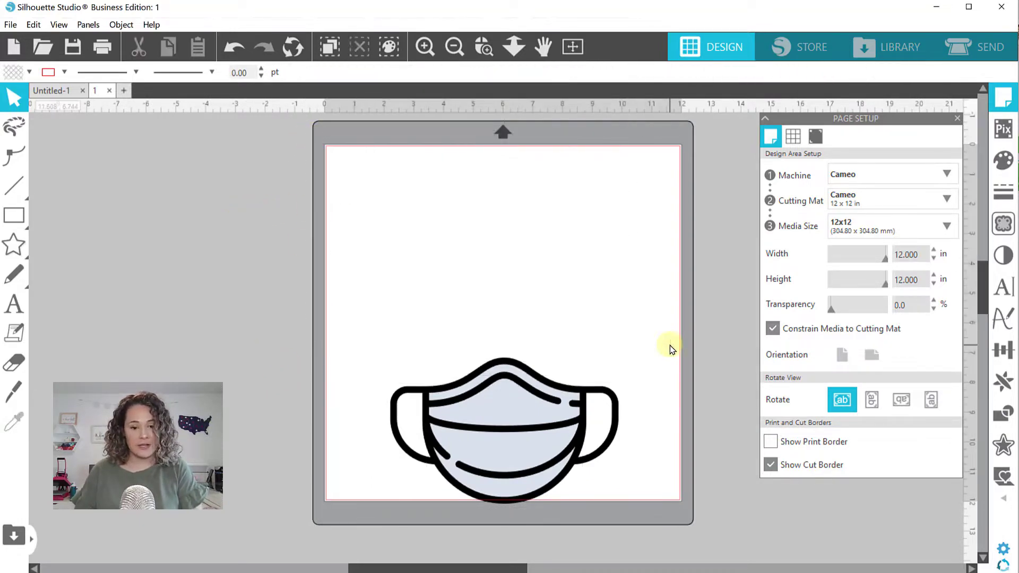
Delete the mask's light blue fill and move the black mask outline up near the page's upper edge
drag(546, 414, 557, 256)
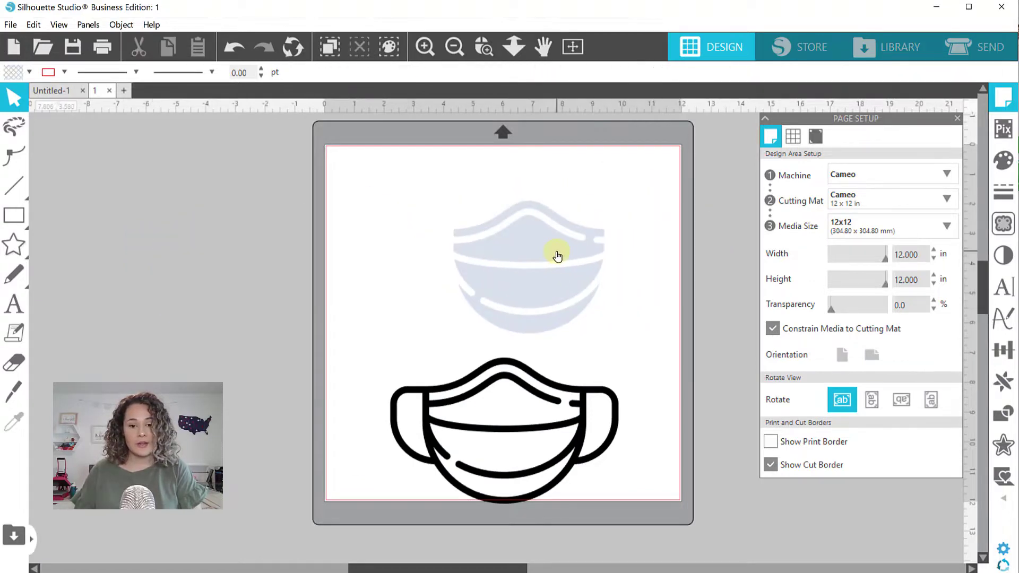
click(544, 260)
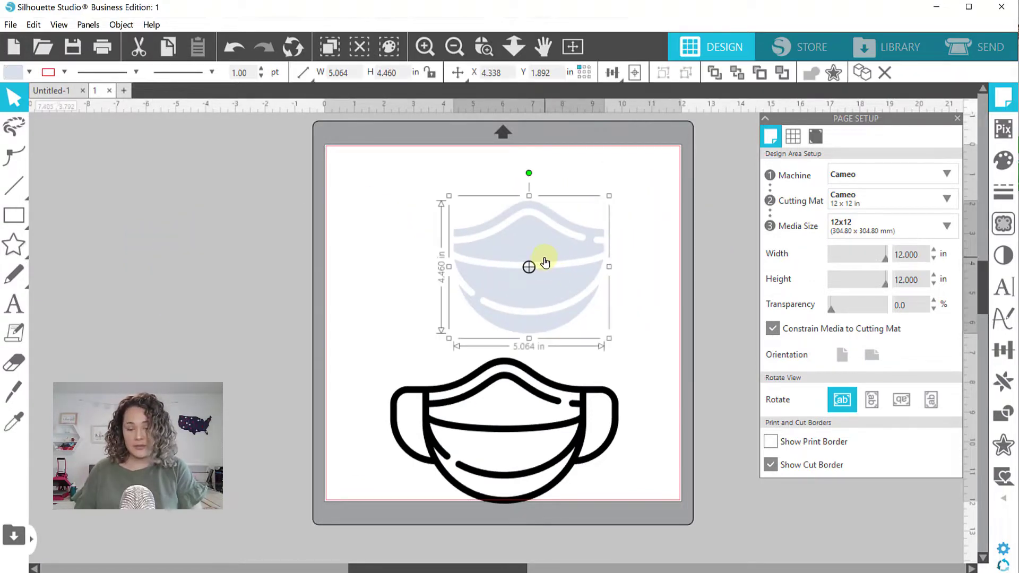
key(Delete)
drag(527, 388, 518, 173)
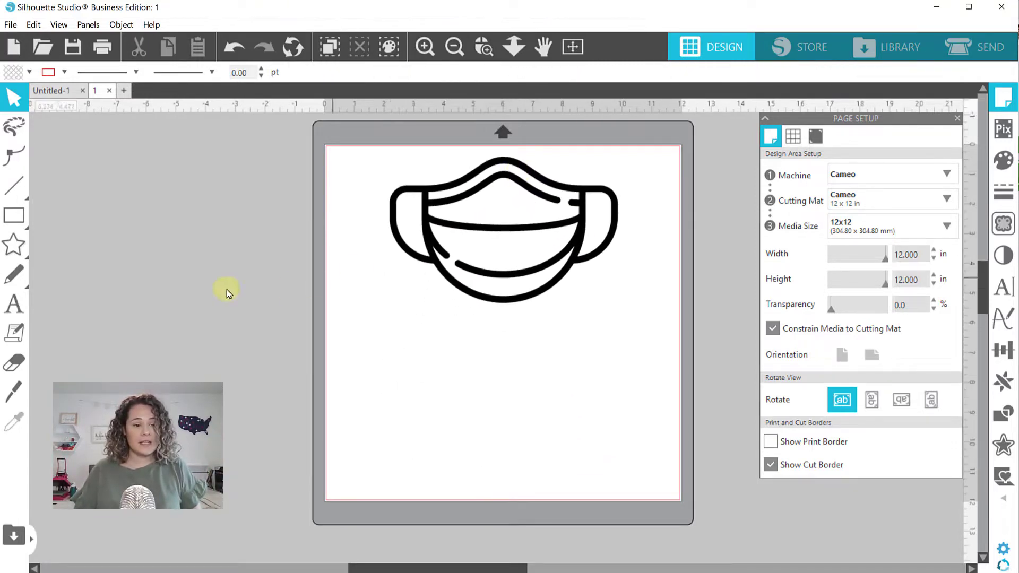
Add the text "Merry" below the mask outline
click(15, 304)
click(398, 348)
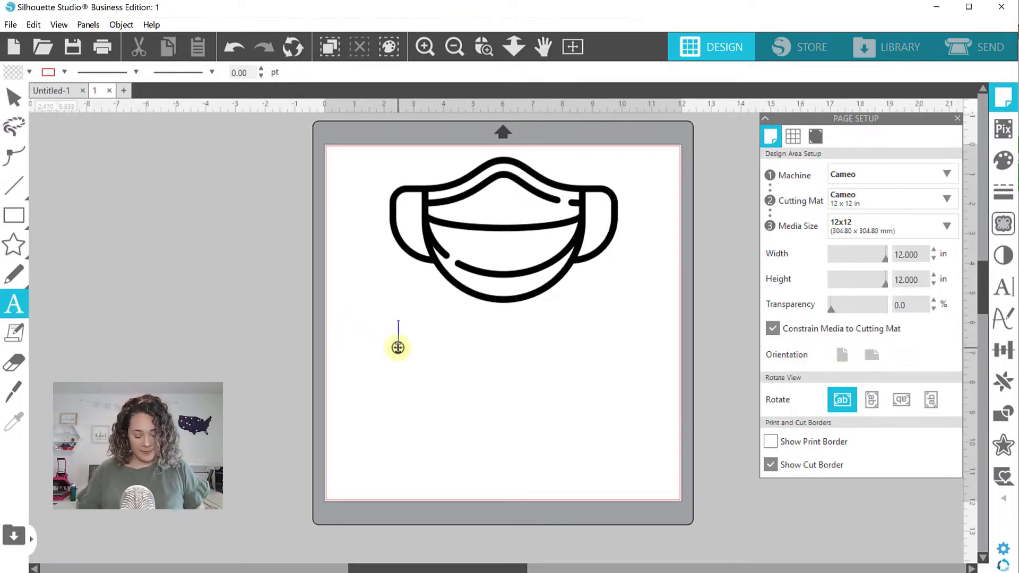
text(Merry)
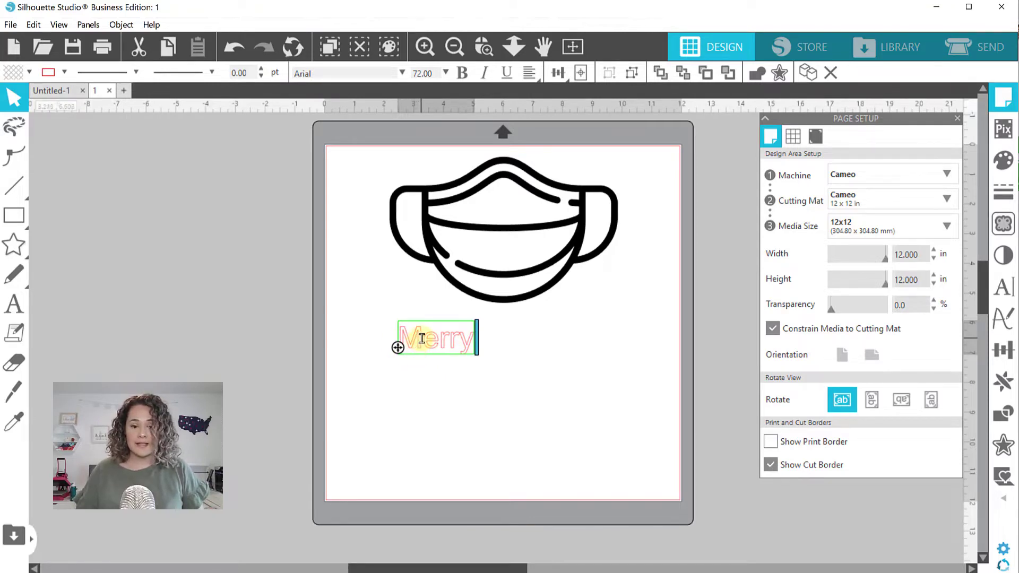
click(497, 406)
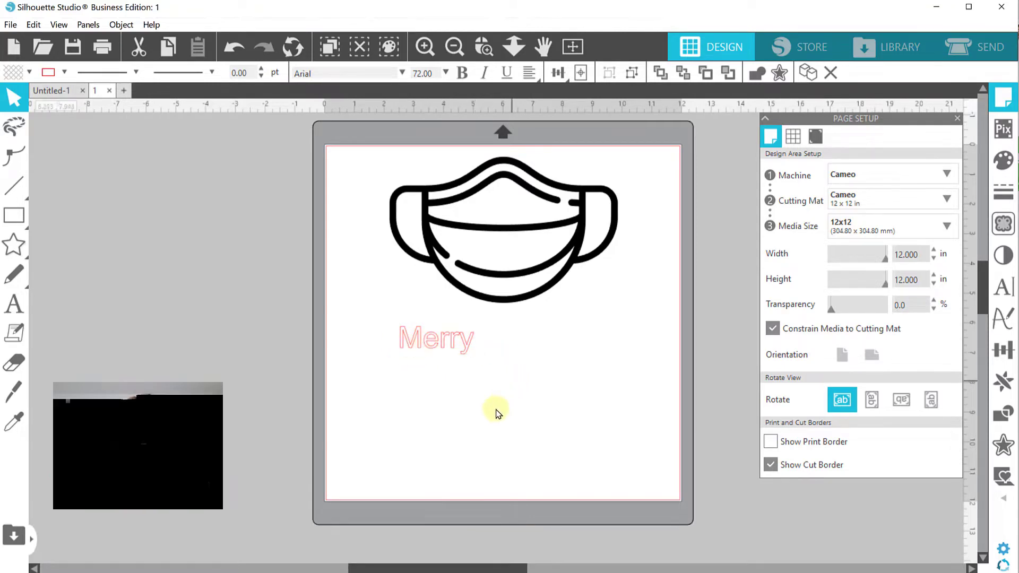
Set the font of the "Merry" text to Barlow Condensed
click(433, 346)
click(1003, 286)
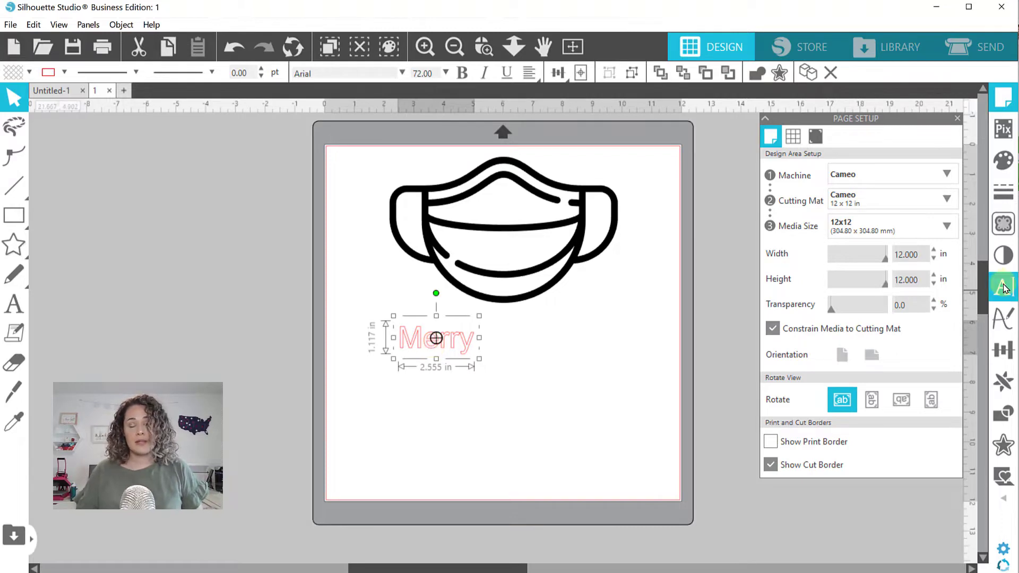
click(817, 171)
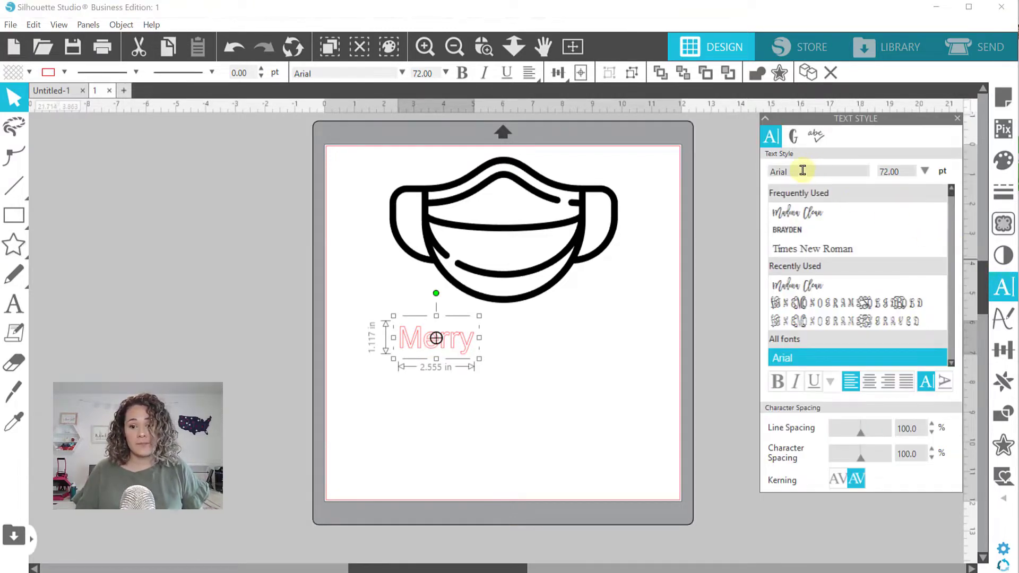
text(barlow Condensed)
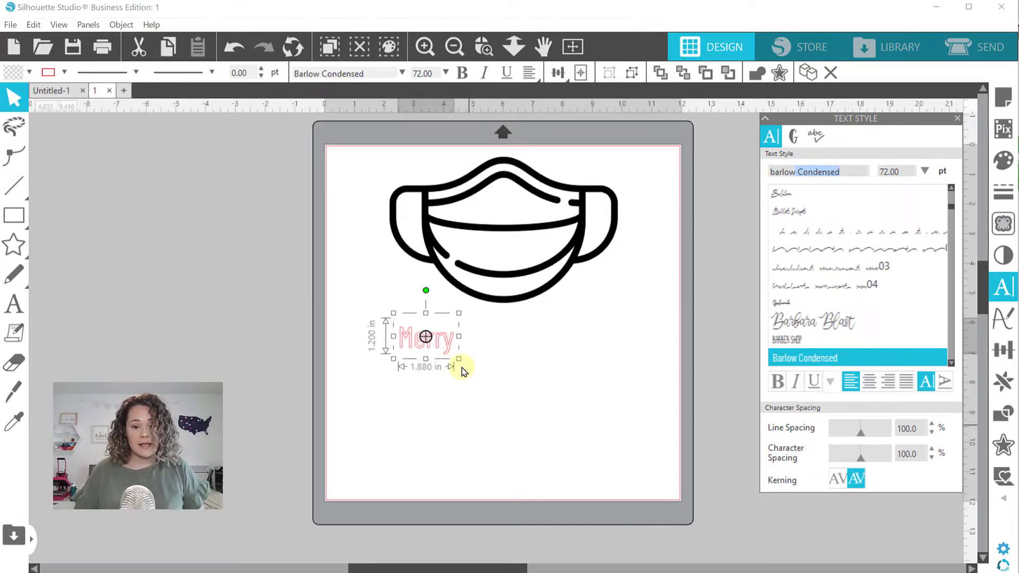
Edit the "Merry" text so that it reads "MERRY" in capitals
double_click(448, 350)
click(479, 366)
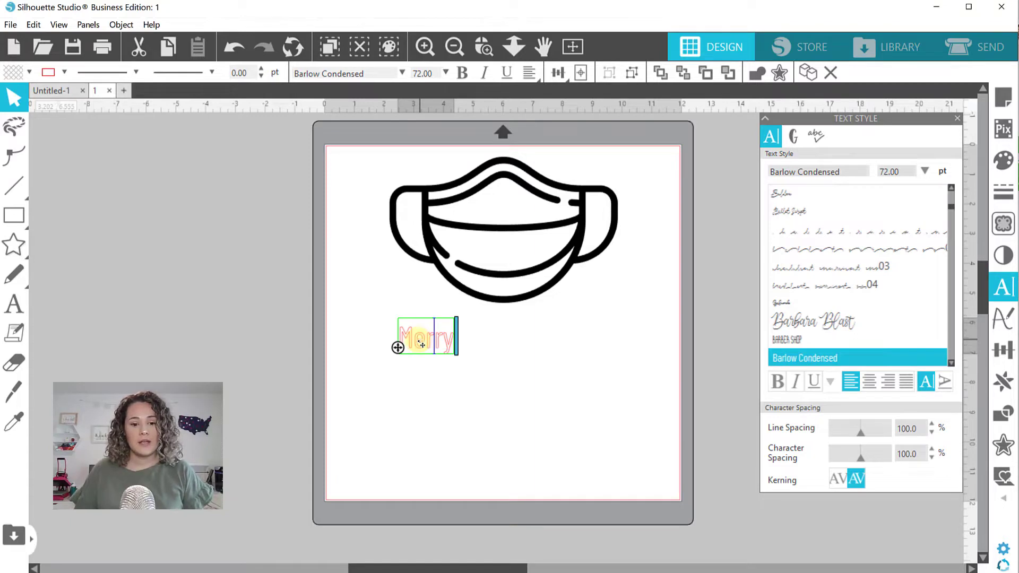
drag(418, 339, 544, 338)
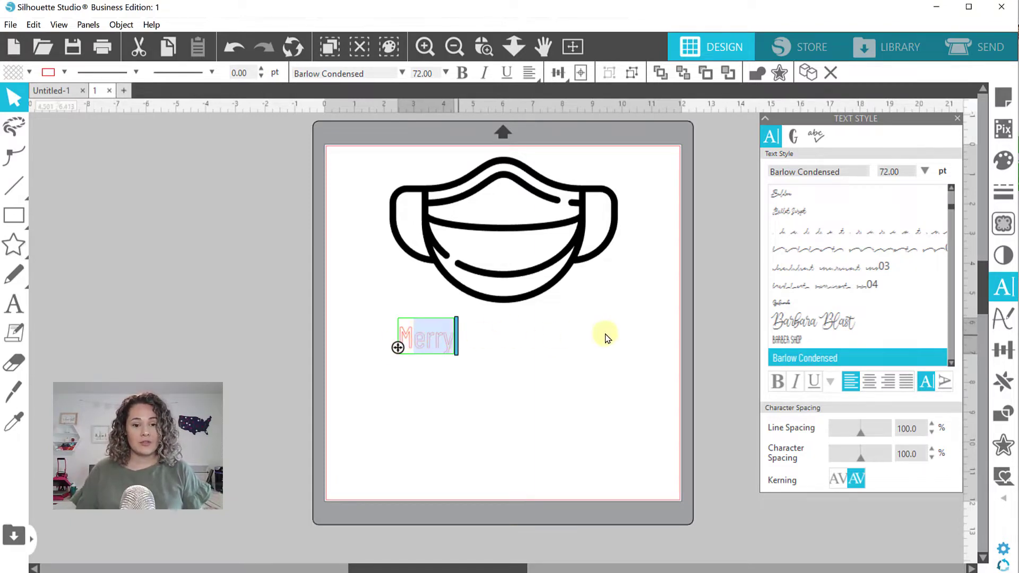
key(BackSpace)
text(ERRY)
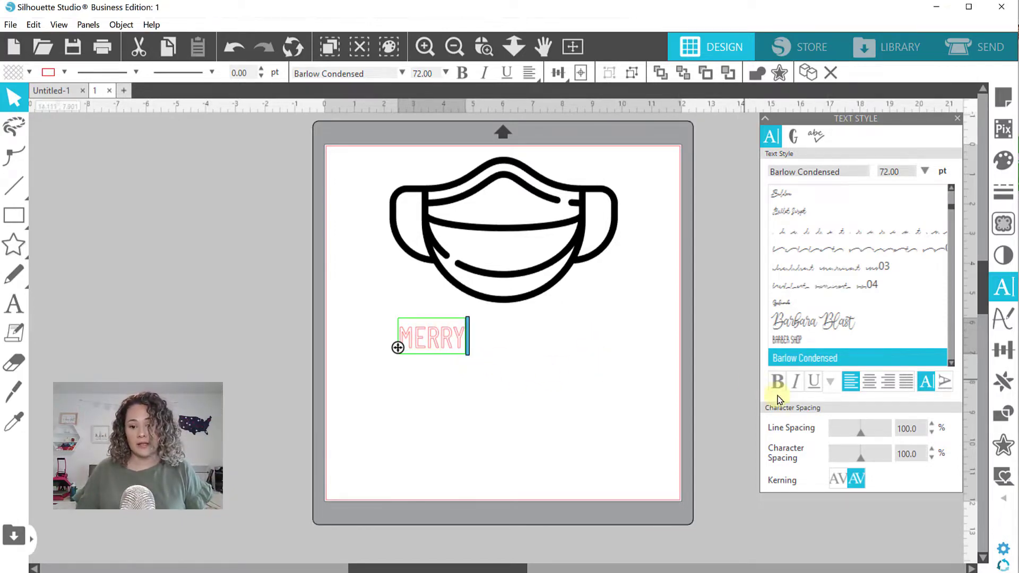
Try the bold style on the "MERRY" text and remove it again
click(776, 381)
click(529, 367)
double_click(452, 344)
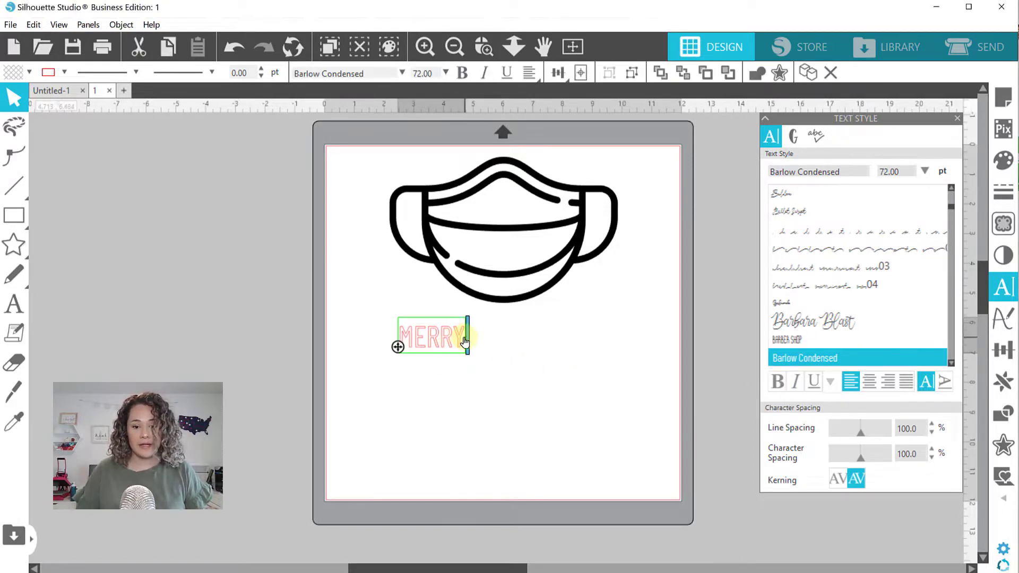
drag(464, 340, 434, 340)
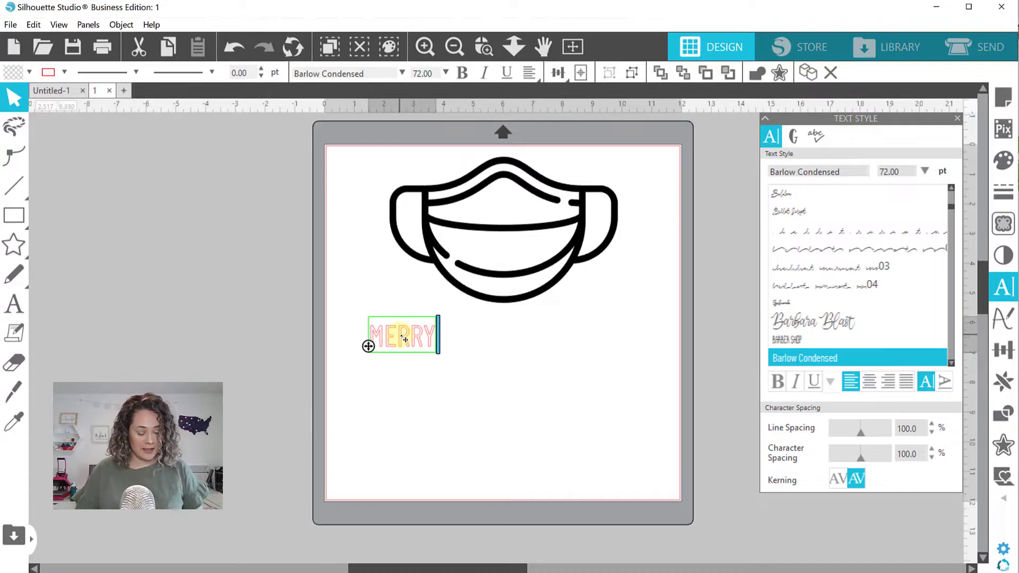
key(ctrl+a)
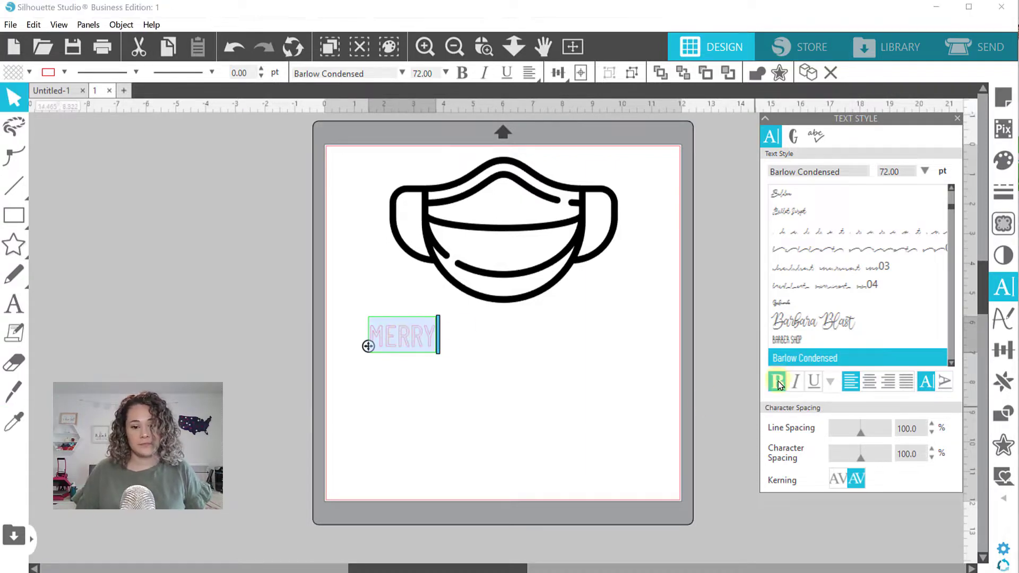
click(777, 382)
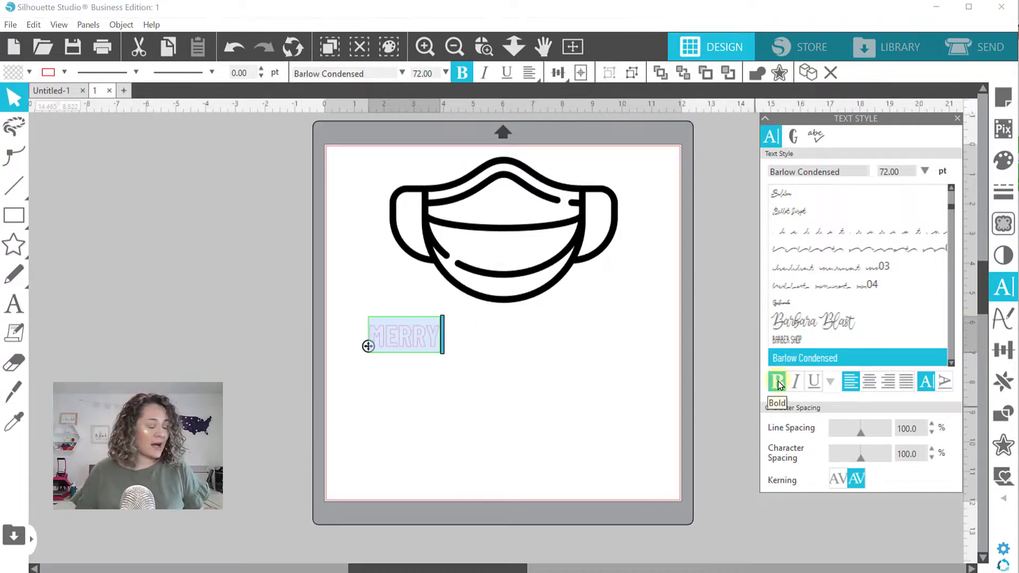
click(776, 382)
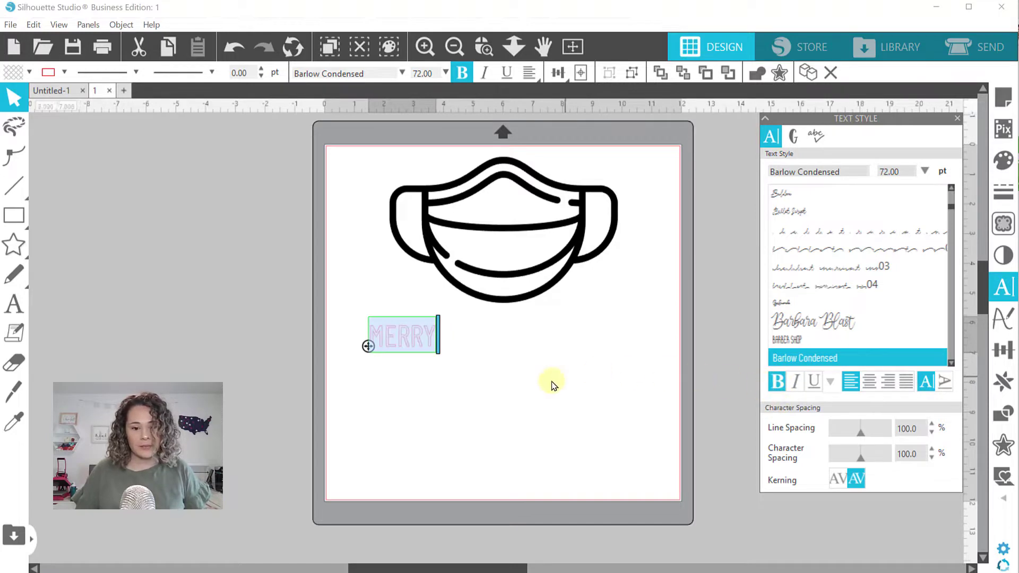
click(552, 385)
Fill the "MERRY" text with green and move it closer to the centre below the mask
click(402, 335)
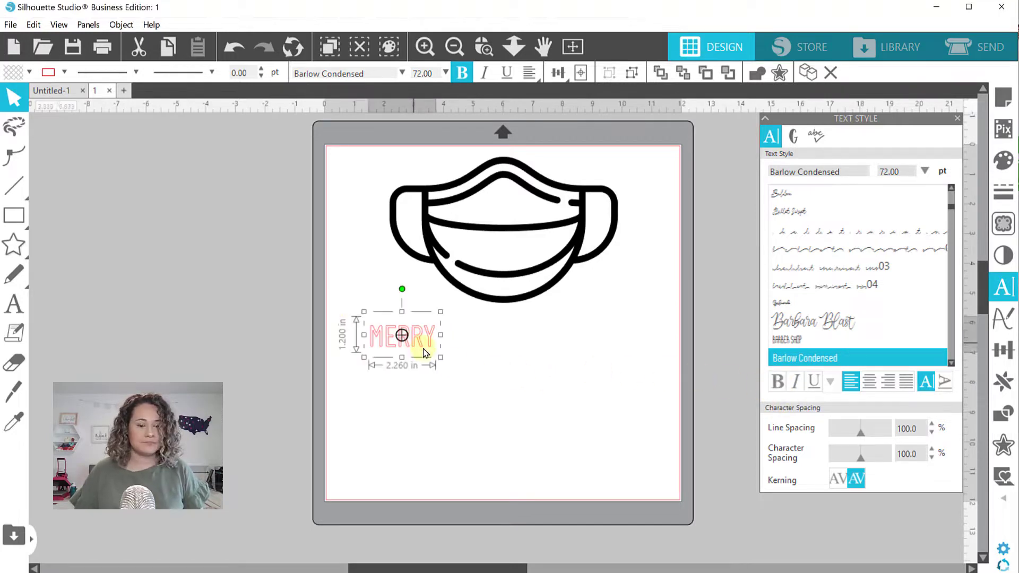
click(30, 72)
click(78, 94)
drag(405, 336, 467, 347)
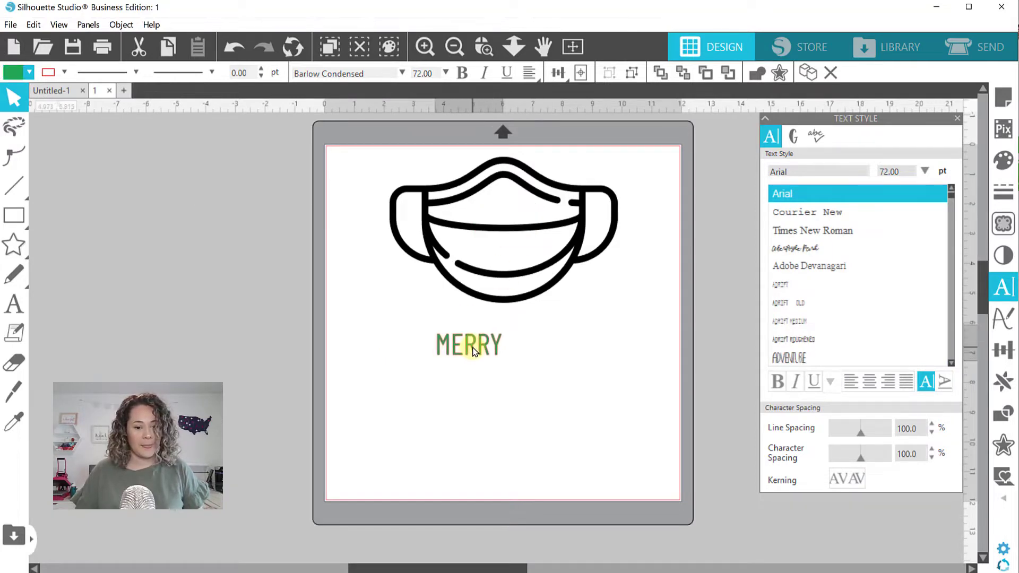
key(Escape)
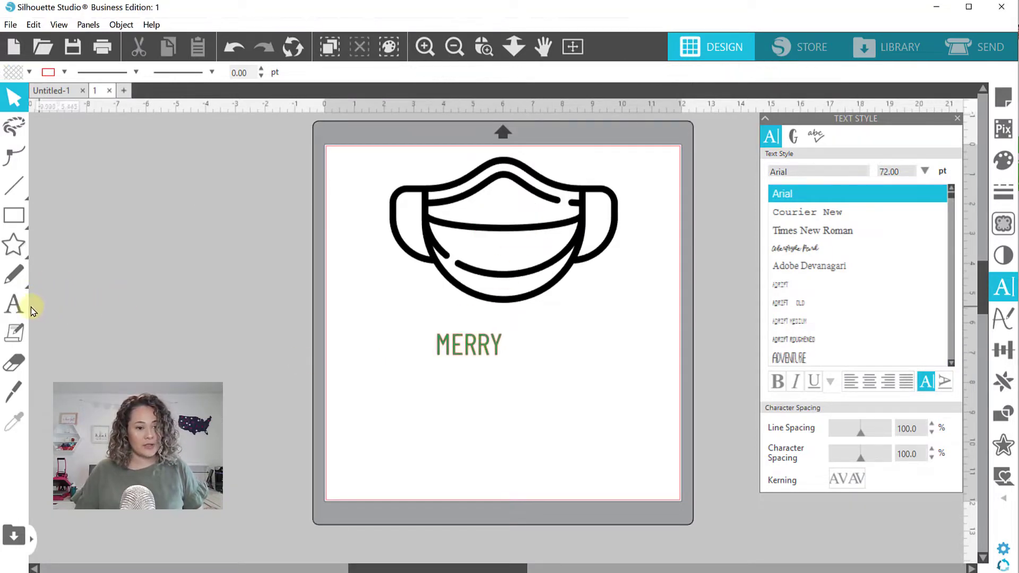
Add a separate text "X-Mask" directly below "MERRY"
click(14, 303)
click(411, 385)
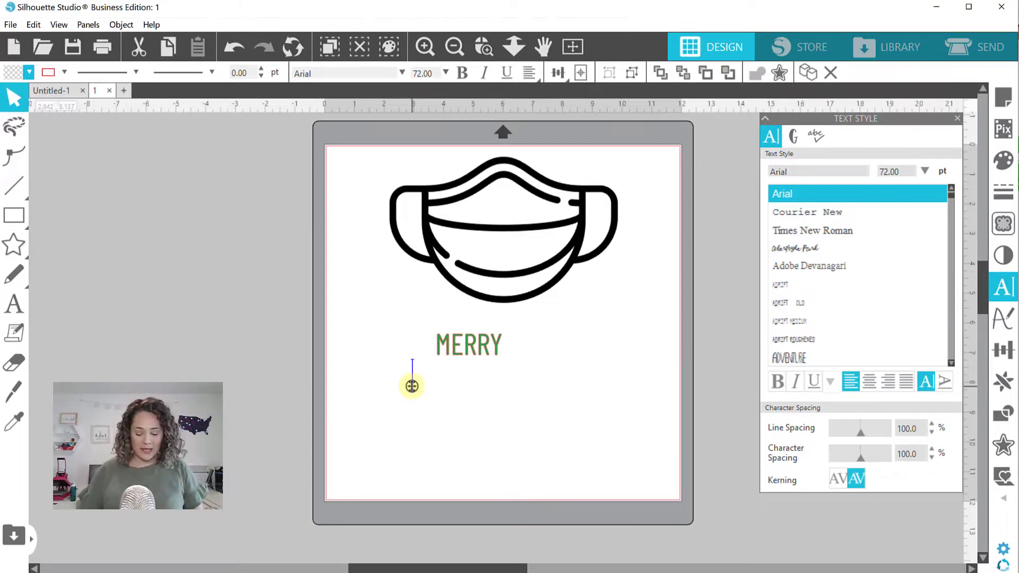
text(X-Mask)
click(439, 401)
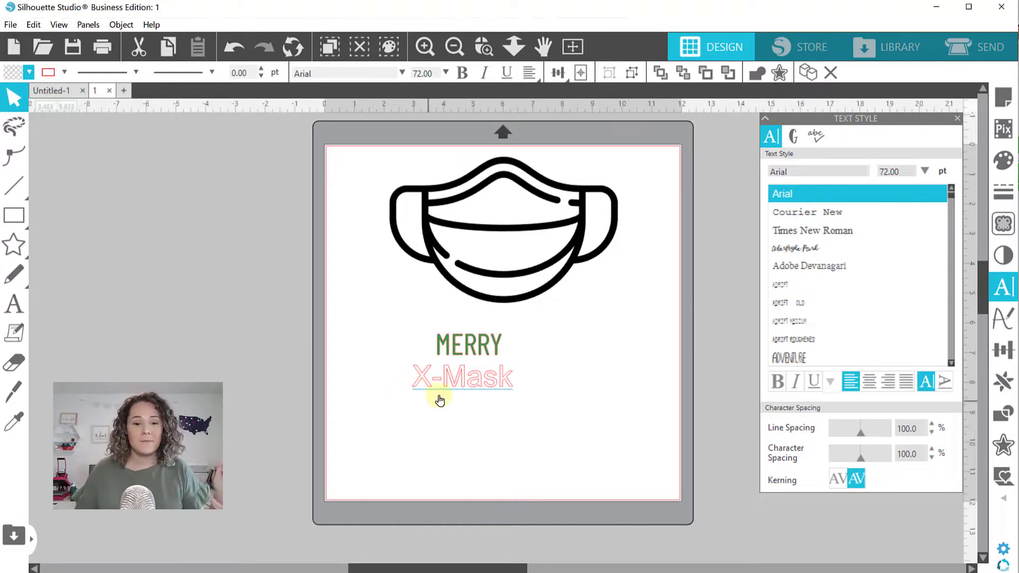
Set the "X-Mask" text's font to Goldmind and fill it with green
click(439, 390)
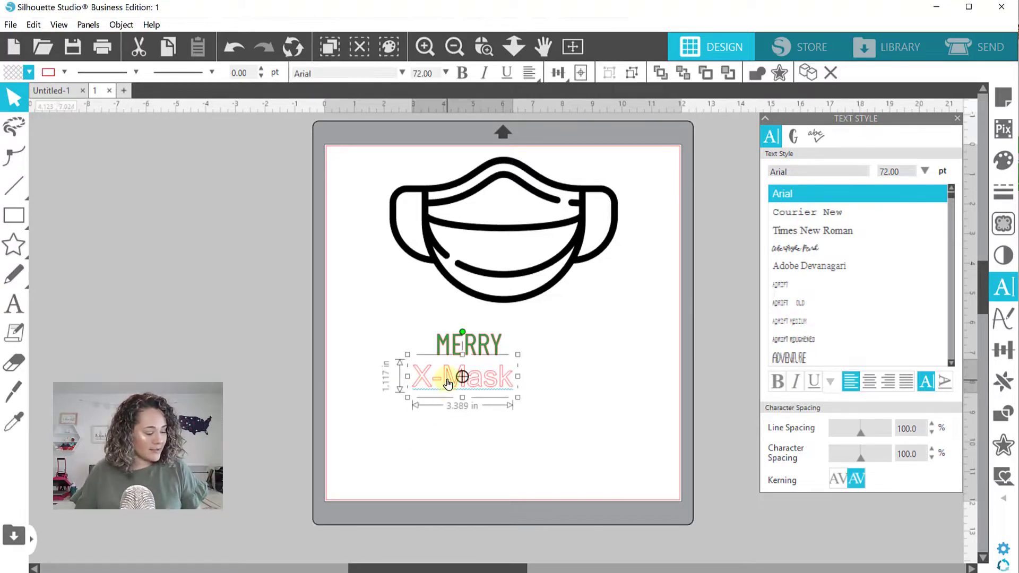
click(812, 170)
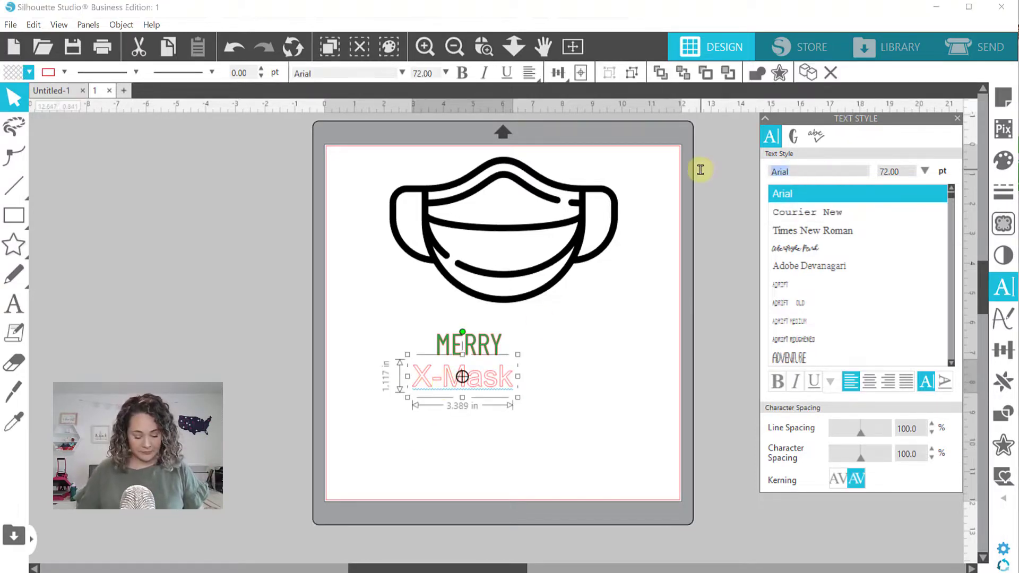
text(goldmind)
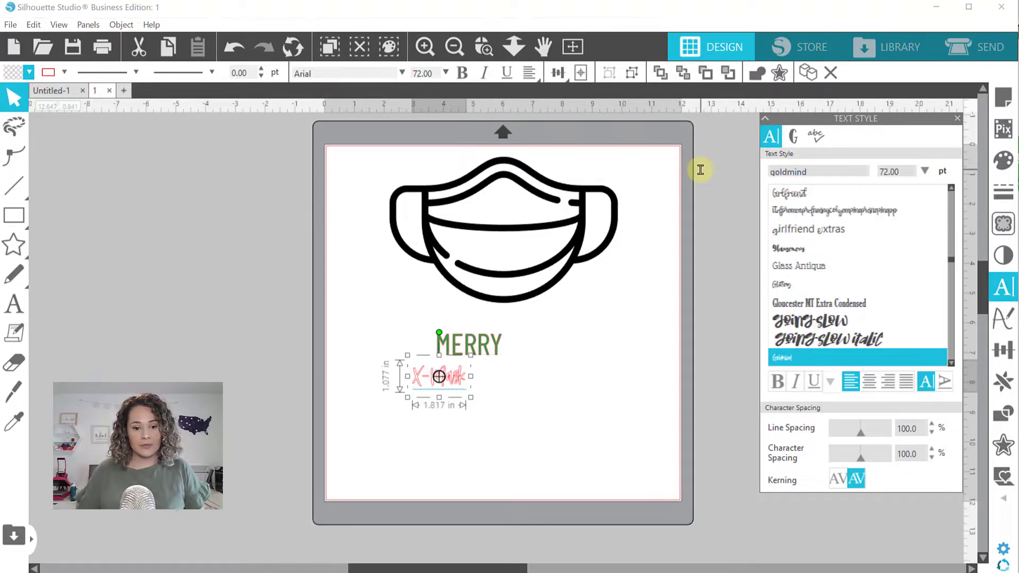
click(29, 72)
click(103, 155)
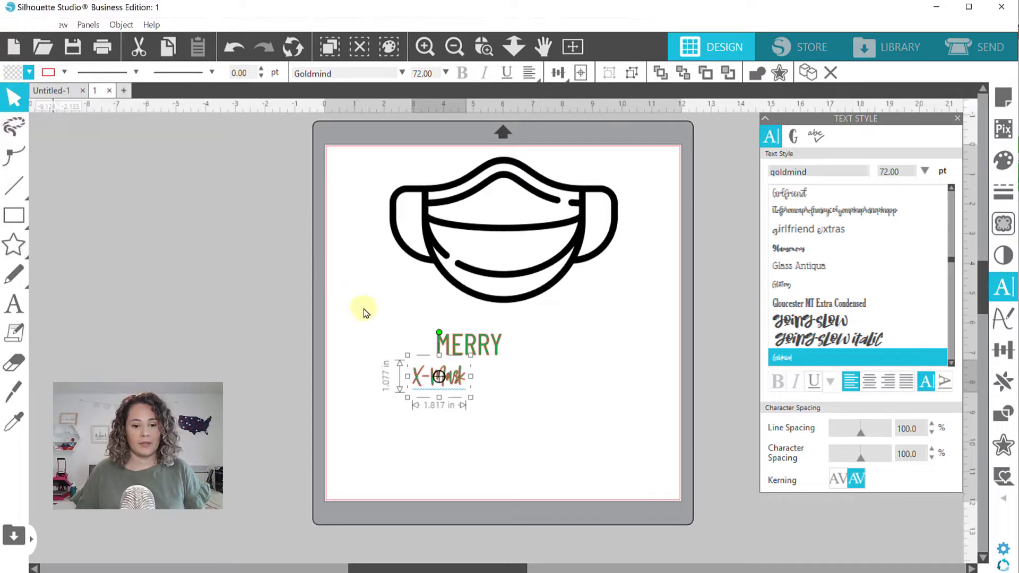
Enlarge the "X-Mask" text to about 3.26 in wide and move it up to overlap the lower edge of "MERRY"
drag(472, 396, 511, 429)
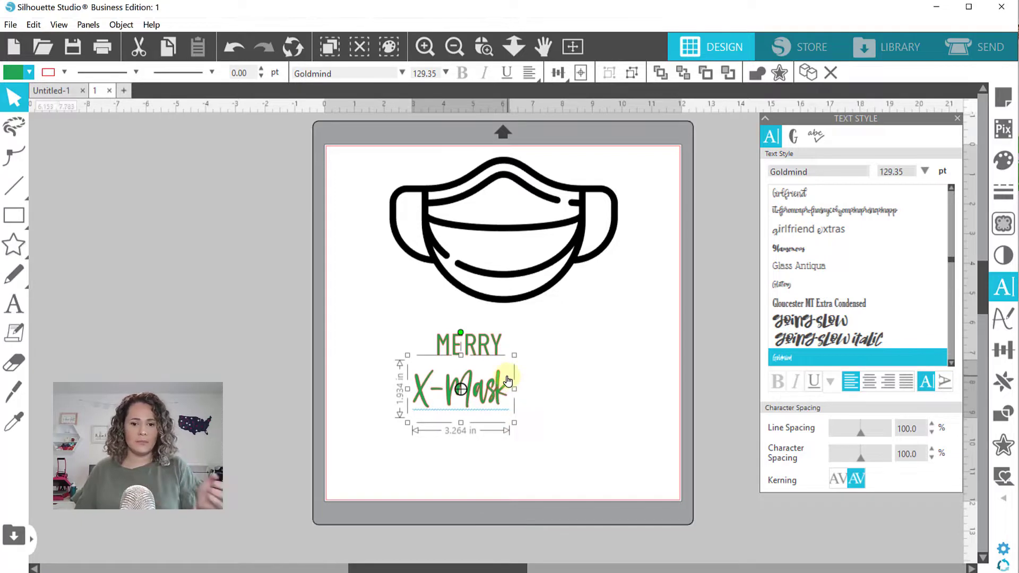
drag(507, 380, 507, 365)
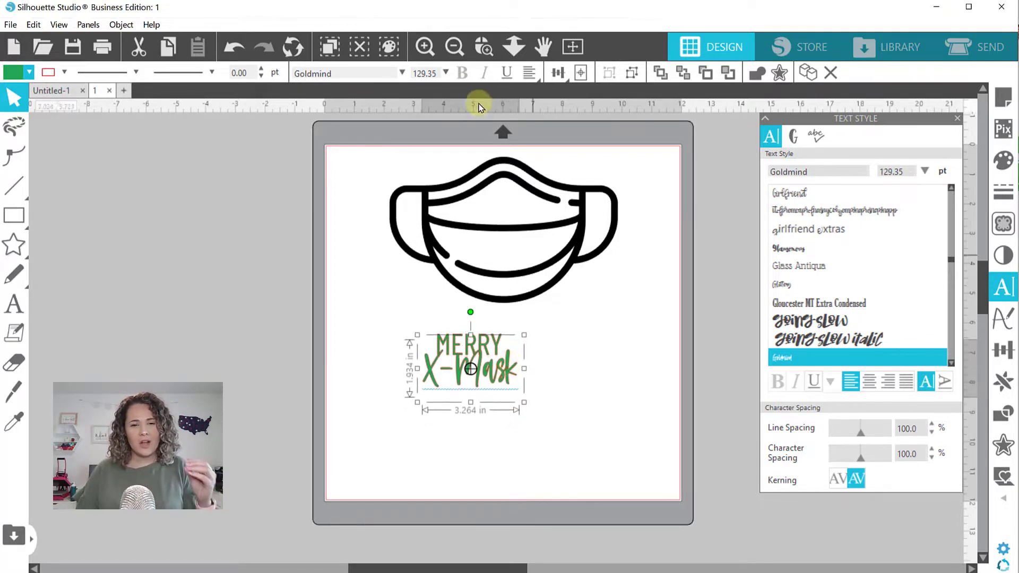
click(484, 47)
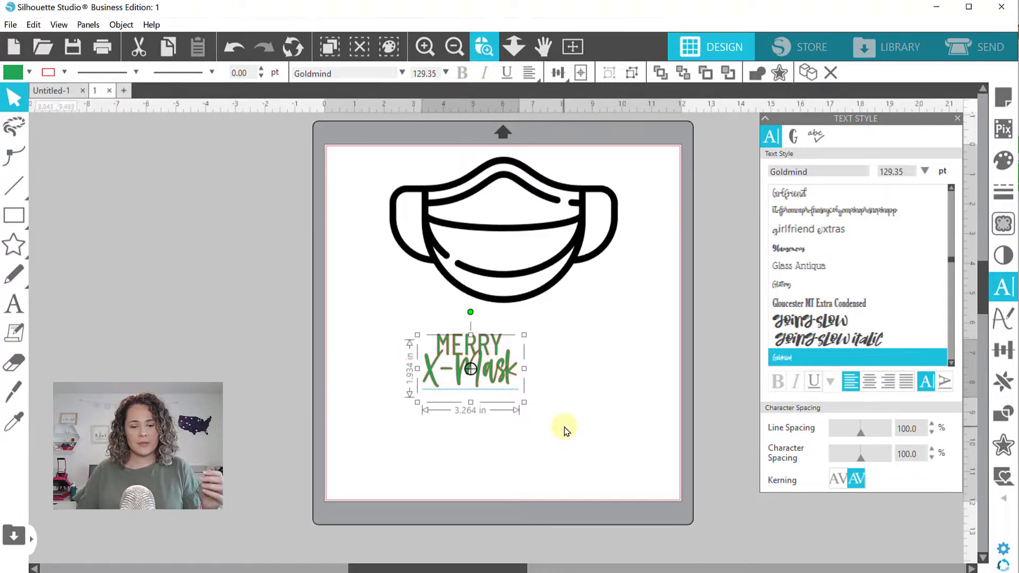
drag(564, 431, 405, 329)
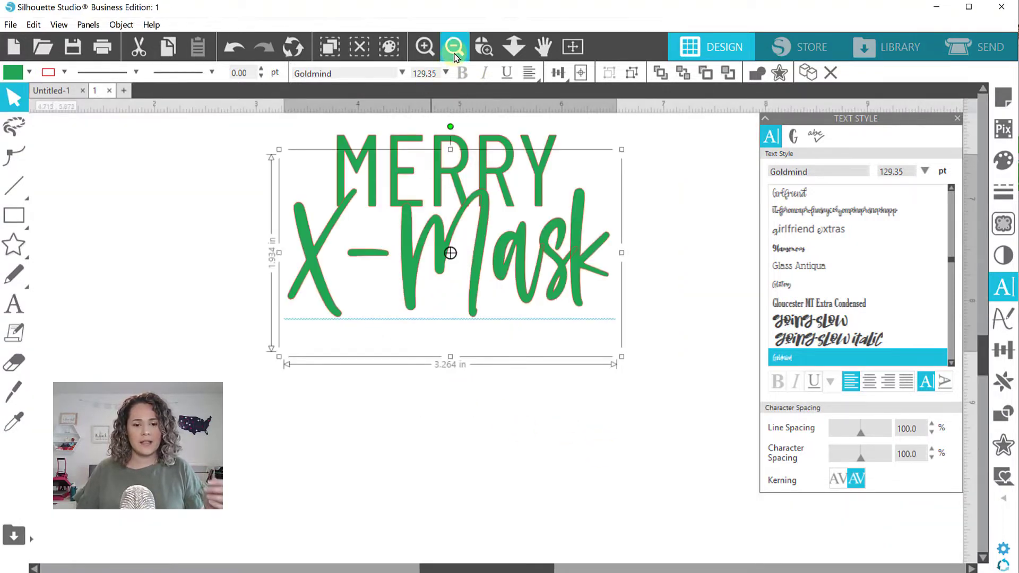
click(454, 51)
click(537, 287)
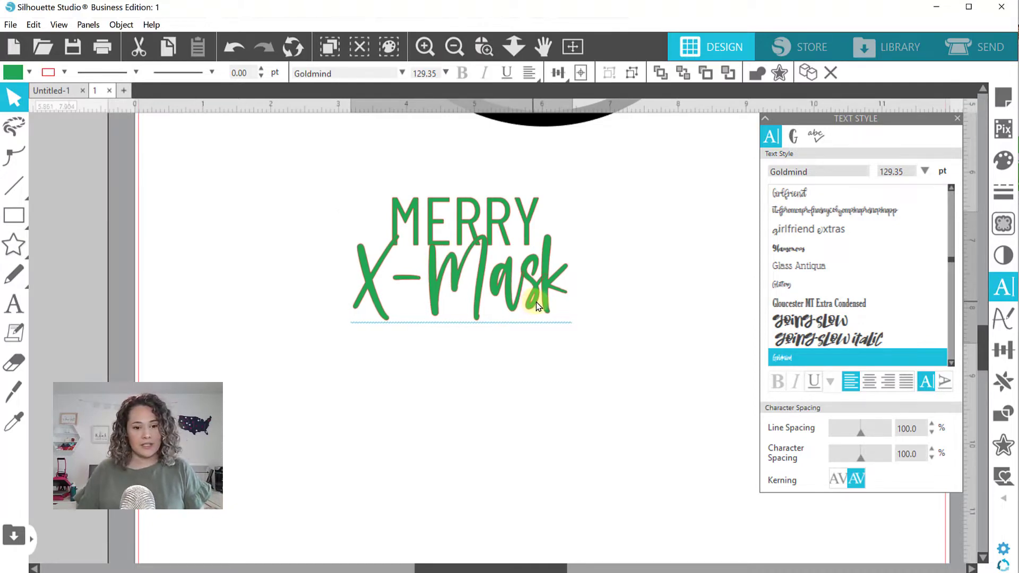
Move the "X-Mask" text slightly to the right and reduce it to about 3.15 in wide under "MERRY"
drag(536, 301, 539, 303)
click(583, 326)
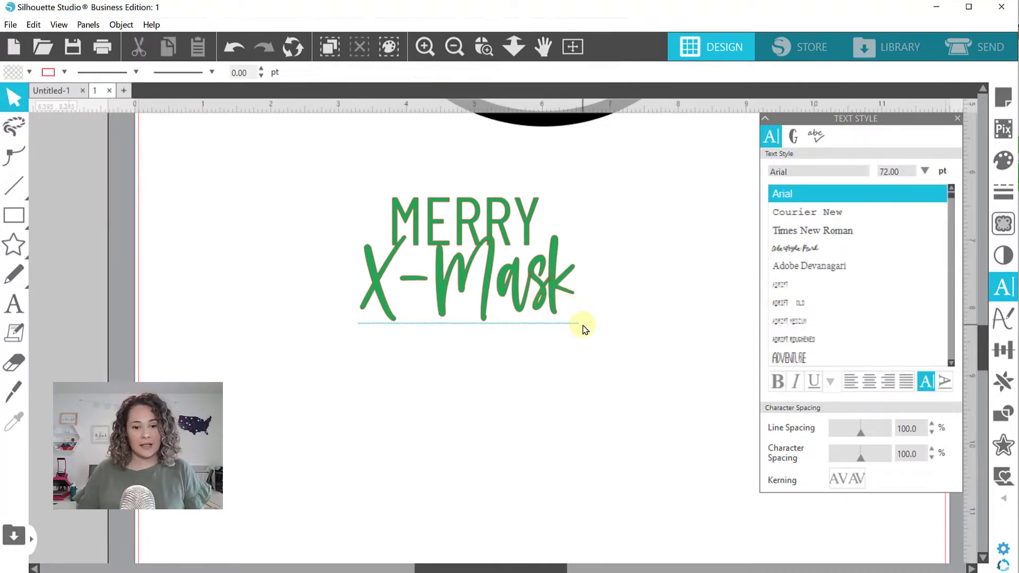
click(562, 307)
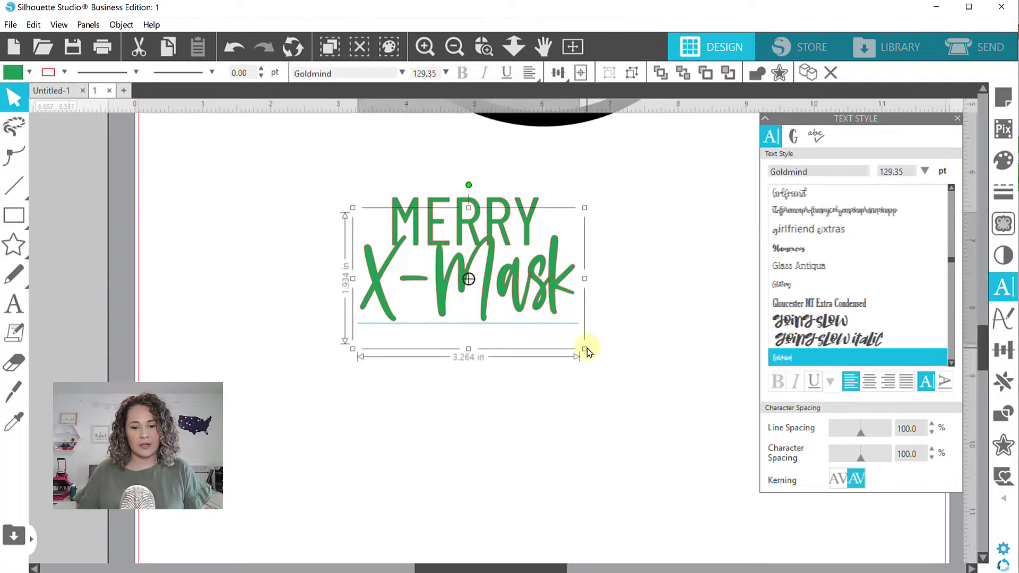
drag(585, 347, 576, 344)
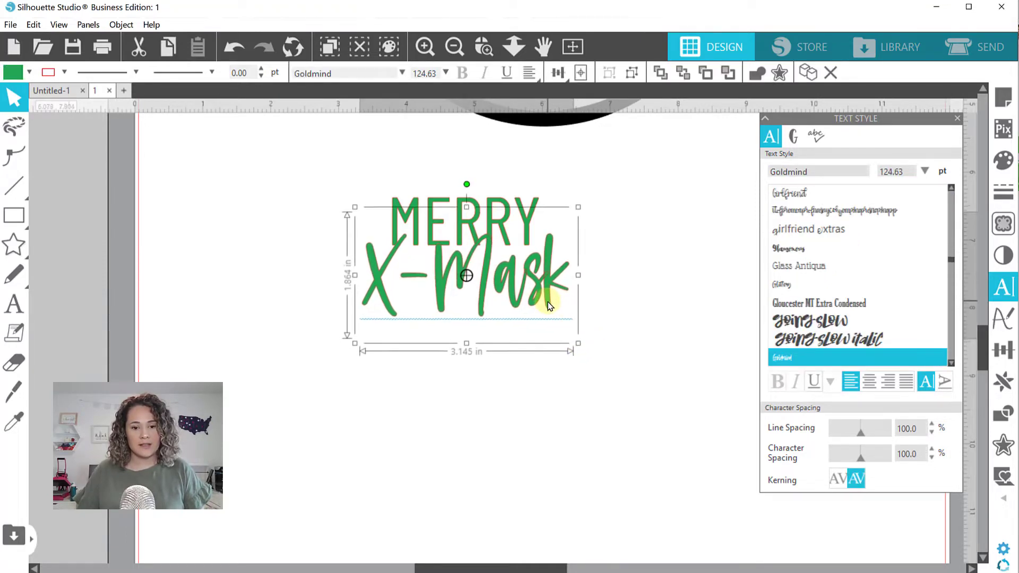
click(619, 350)
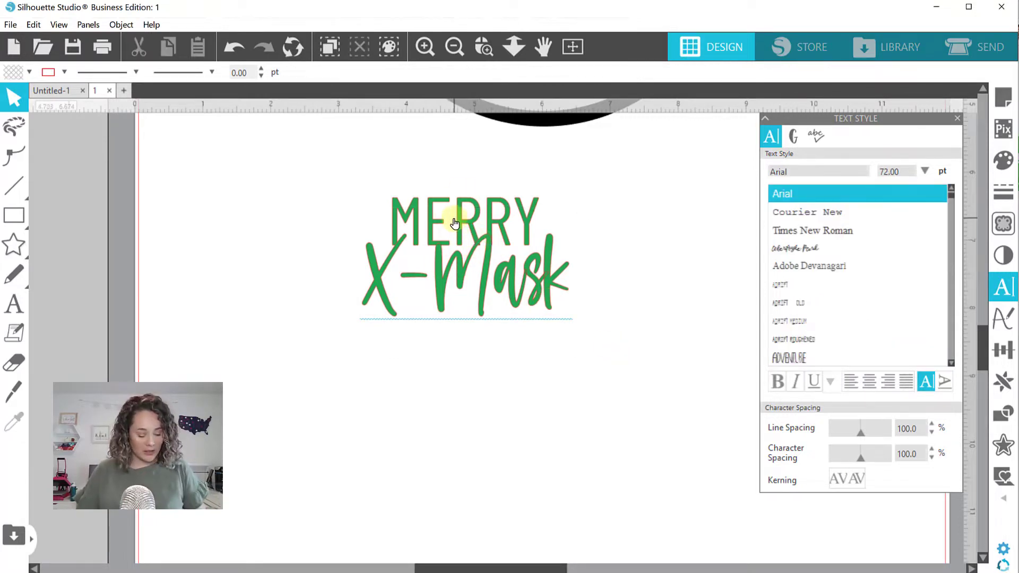
Place a copy of the "MERRY" text directly below "X-Mask" and replace its wording with "2020"
click(438, 214)
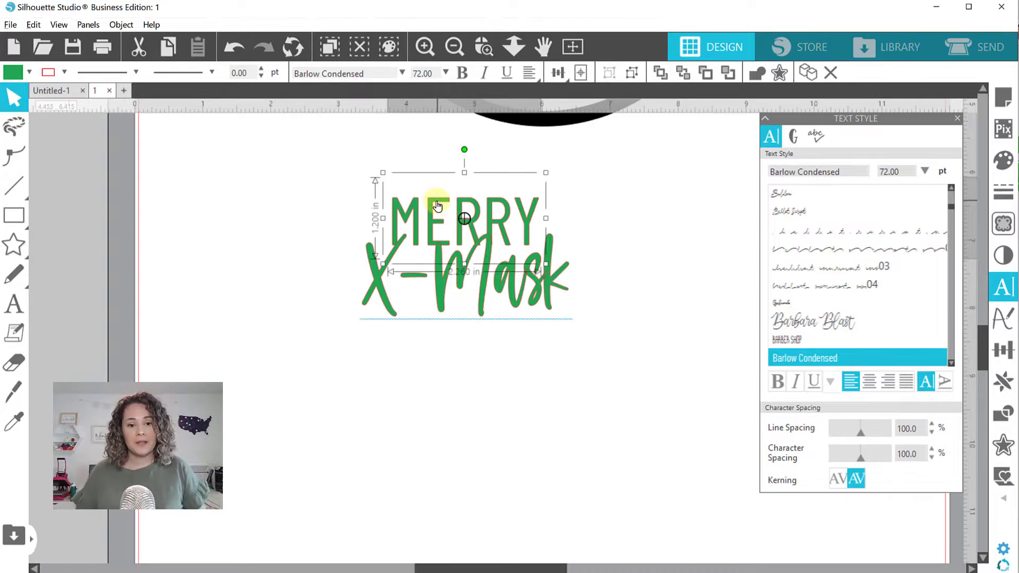
drag(438, 206, 439, 318)
drag(439, 344, 440, 348)
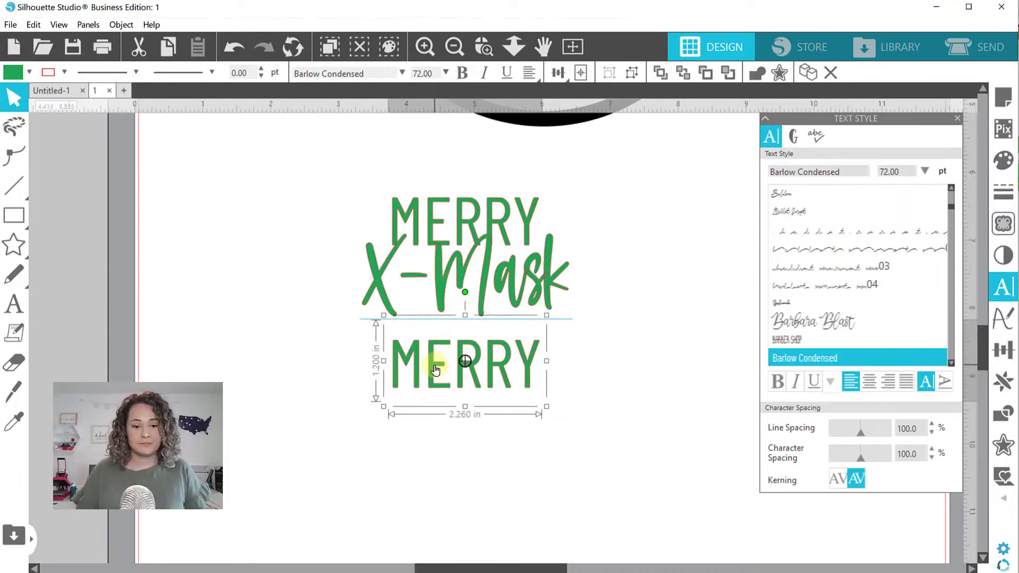
double_click(435, 369)
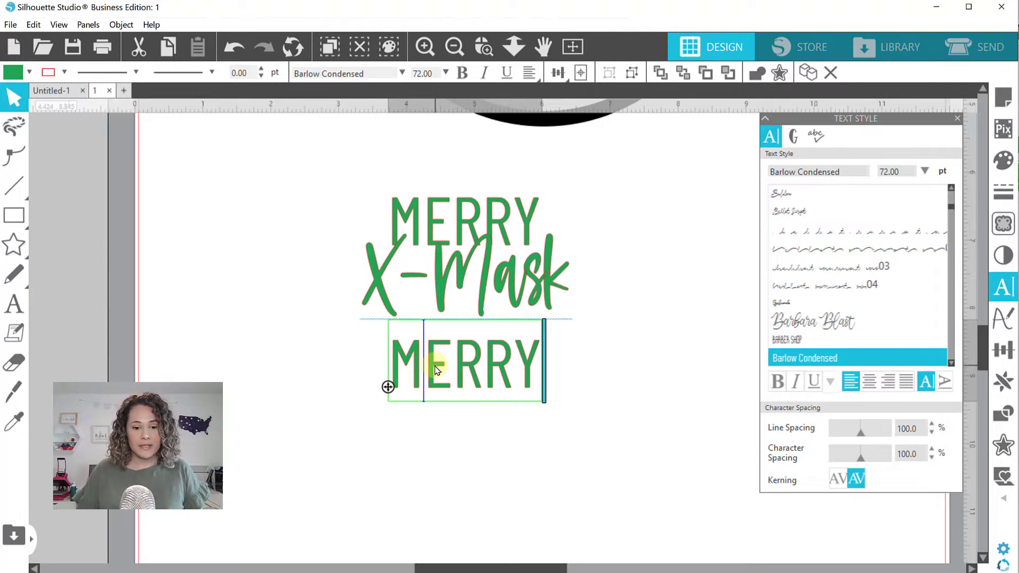
double_click(459, 342)
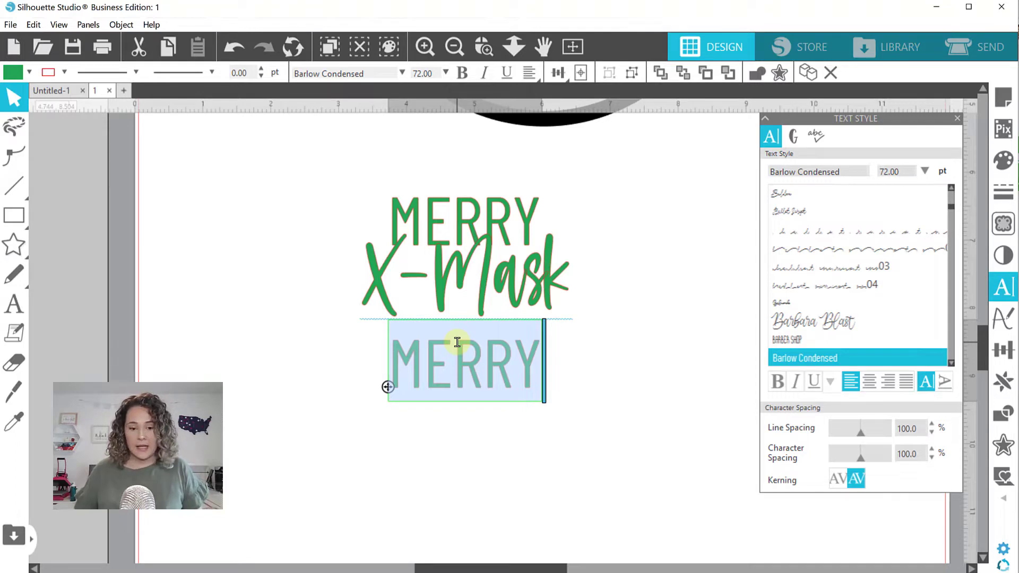
text(2020)
Shrink the "2020" text to about 0.99 in wide and place it near the middle below "X-Mask"
click(506, 377)
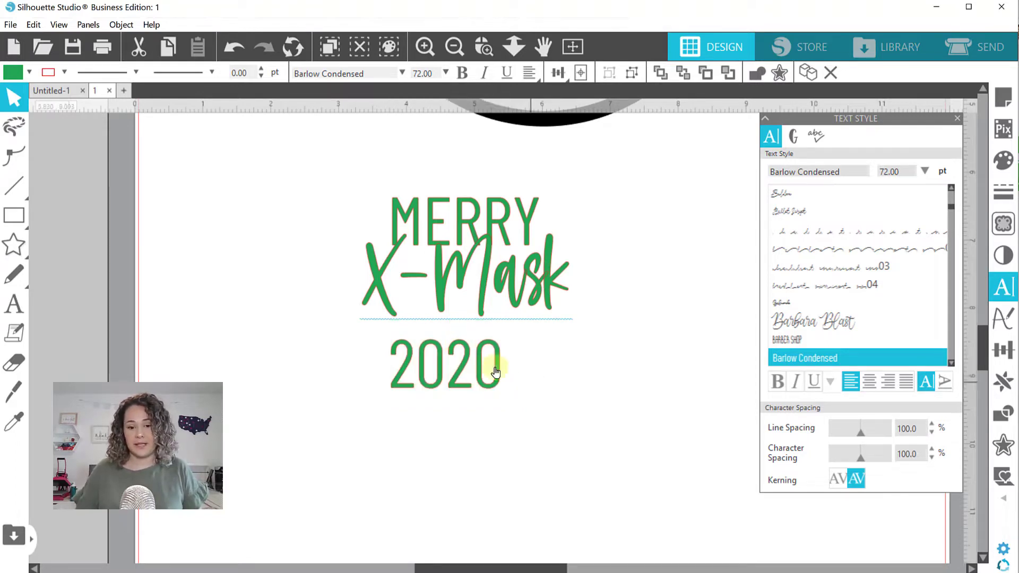
click(502, 381)
drag(480, 399, 485, 361)
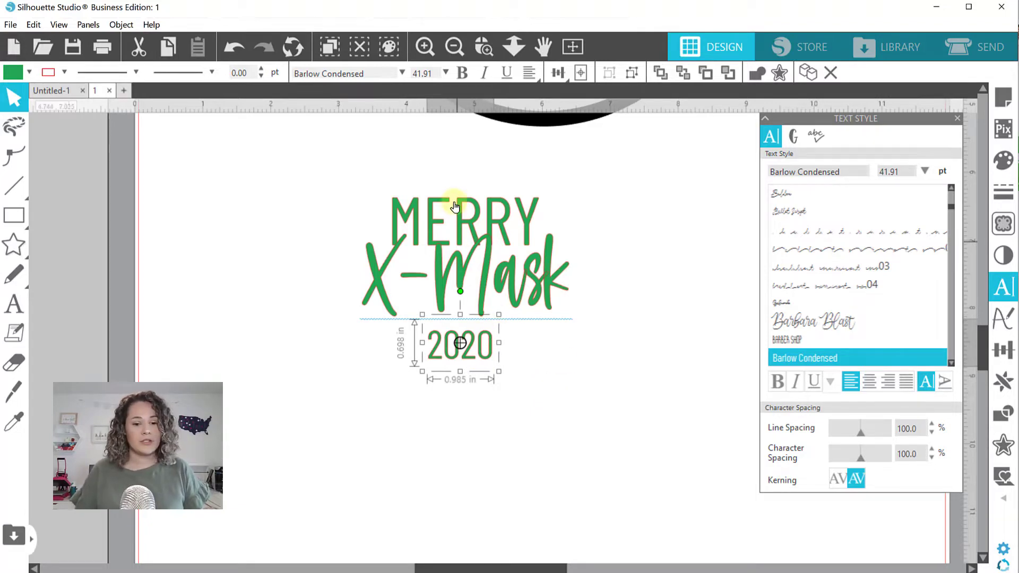
Weld the "MERRY" and "X-Mask" texts together and make the result a compound path
drag(365, 167, 494, 279)
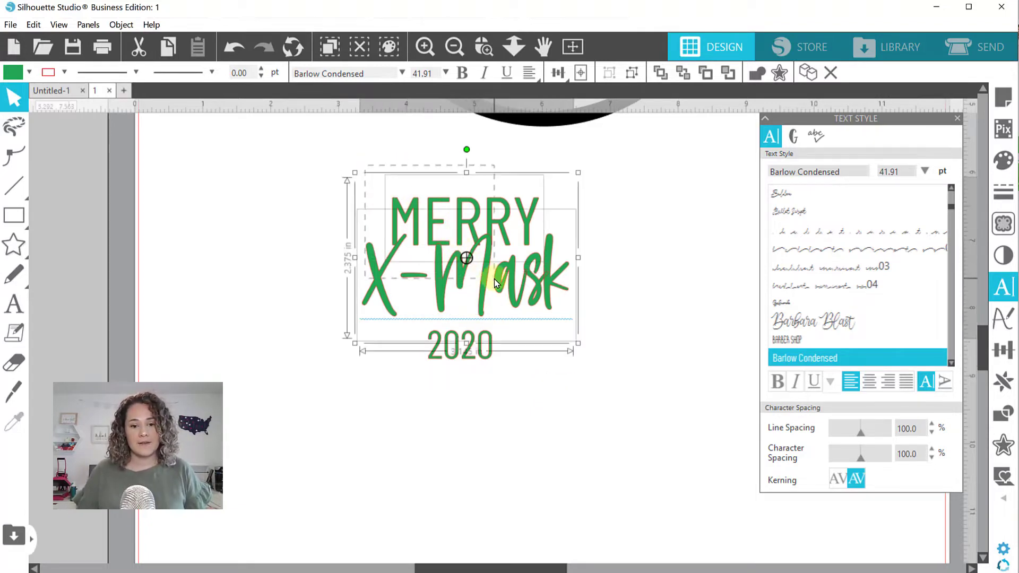
drag(319, 156, 336, 182)
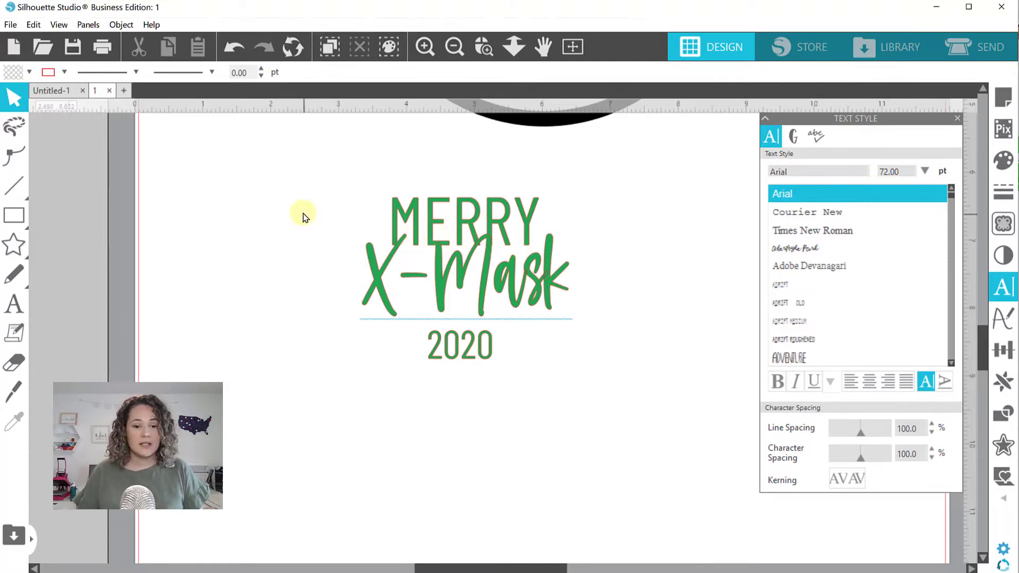
drag(335, 194, 479, 294)
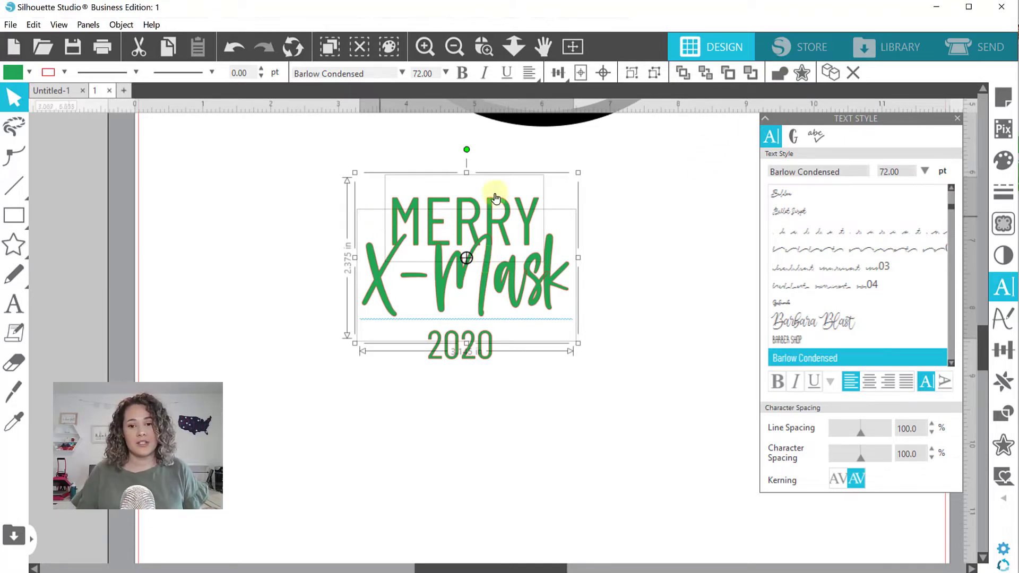
click(778, 77)
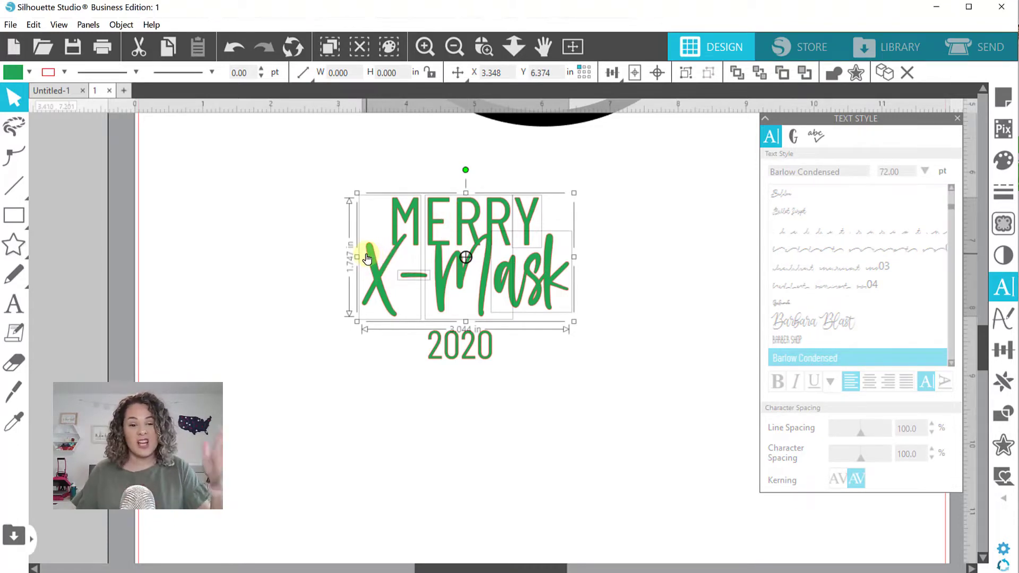
right_click(376, 270)
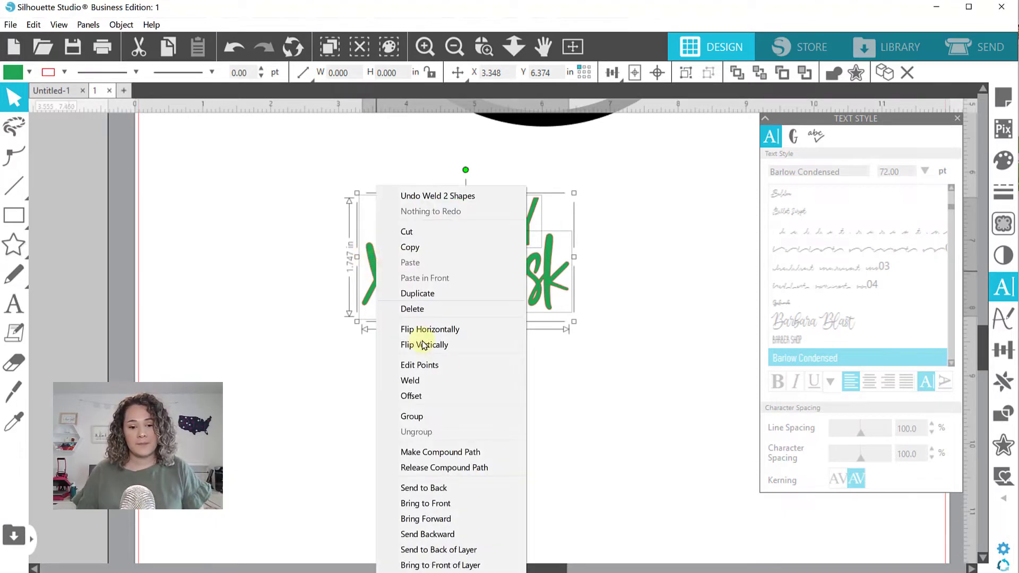
click(430, 451)
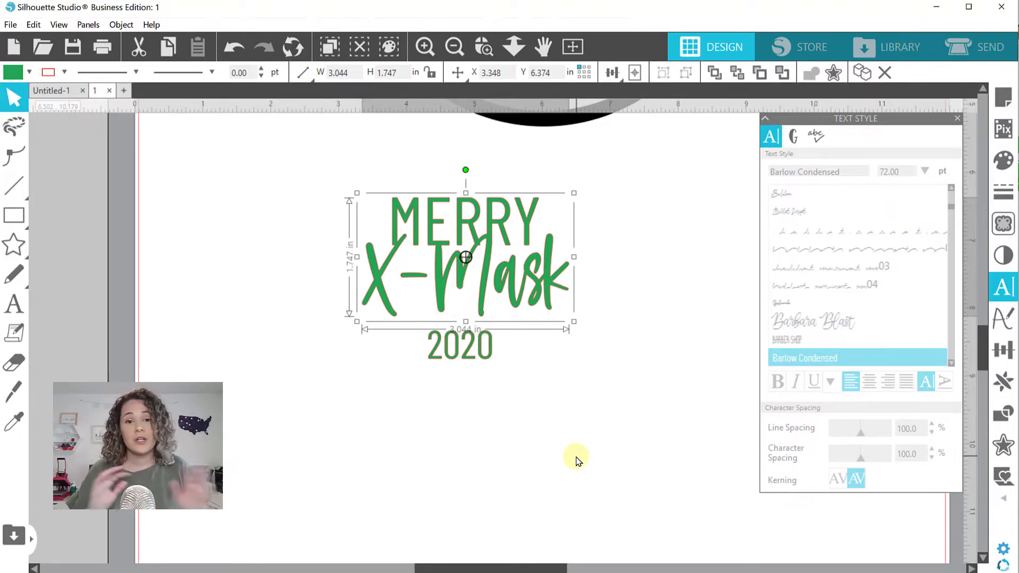
click(537, 421)
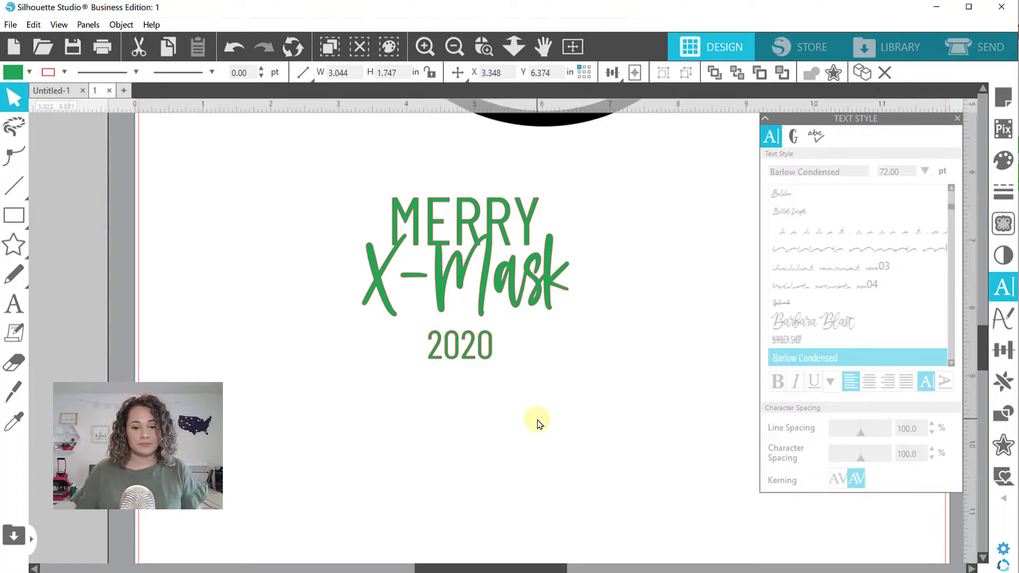
Reduce the "2020" text further so it is clearly smaller than the welded phrase
click(477, 357)
drag(498, 373, 491, 370)
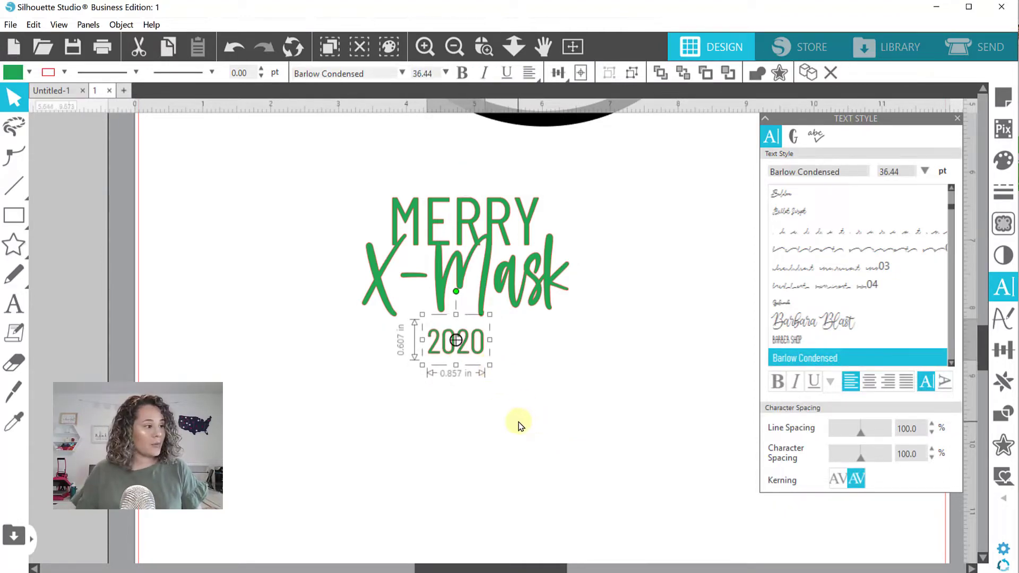
drag(489, 365, 481, 358)
click(482, 393)
Align the "2020" text and the welded "MERRY X-Mask" phrase to a common horizontal centre
drag(285, 157, 560, 440)
click(275, 186)
drag(334, 227, 523, 405)
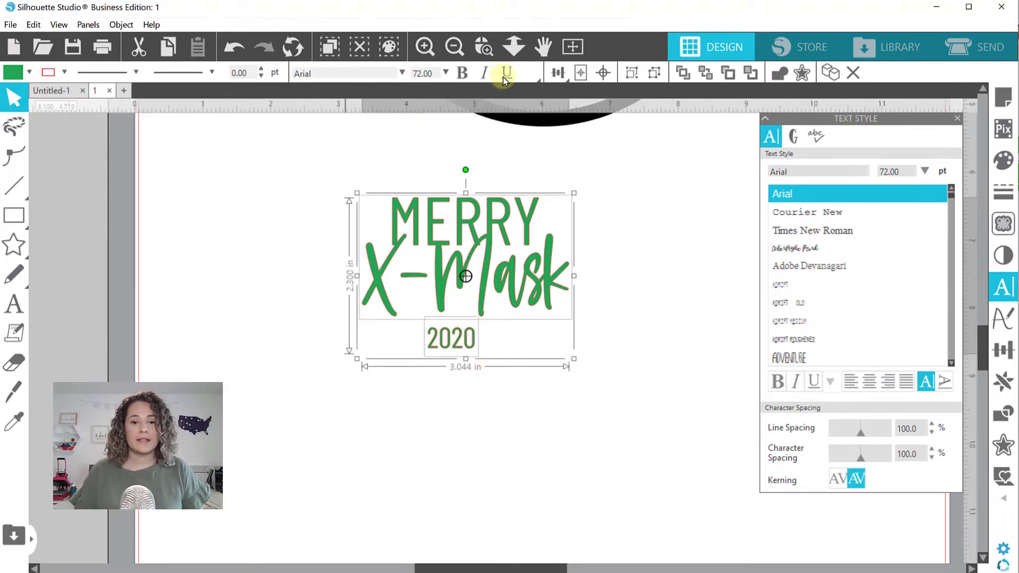
mouse_move(549, 74)
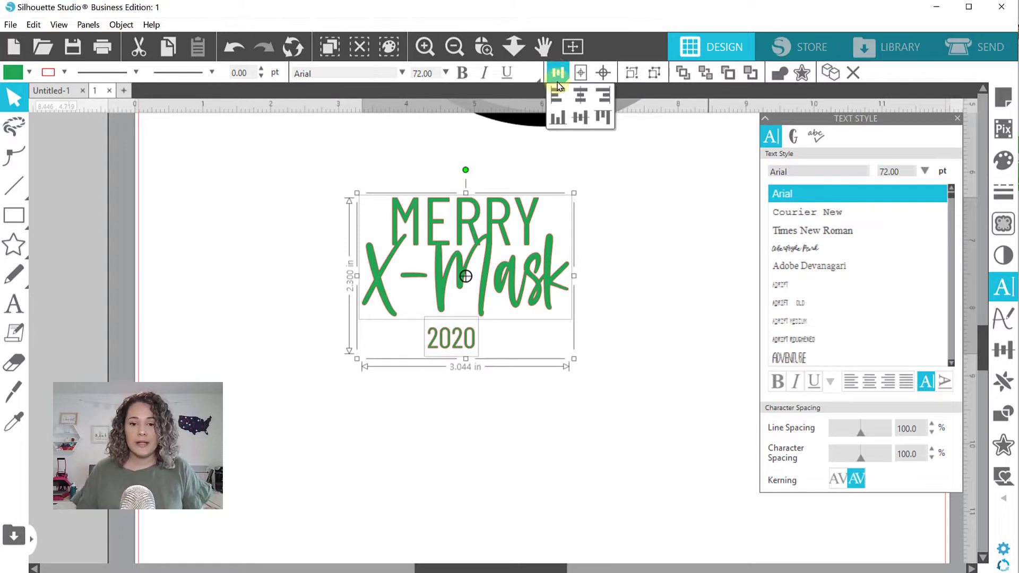
click(579, 98)
click(674, 342)
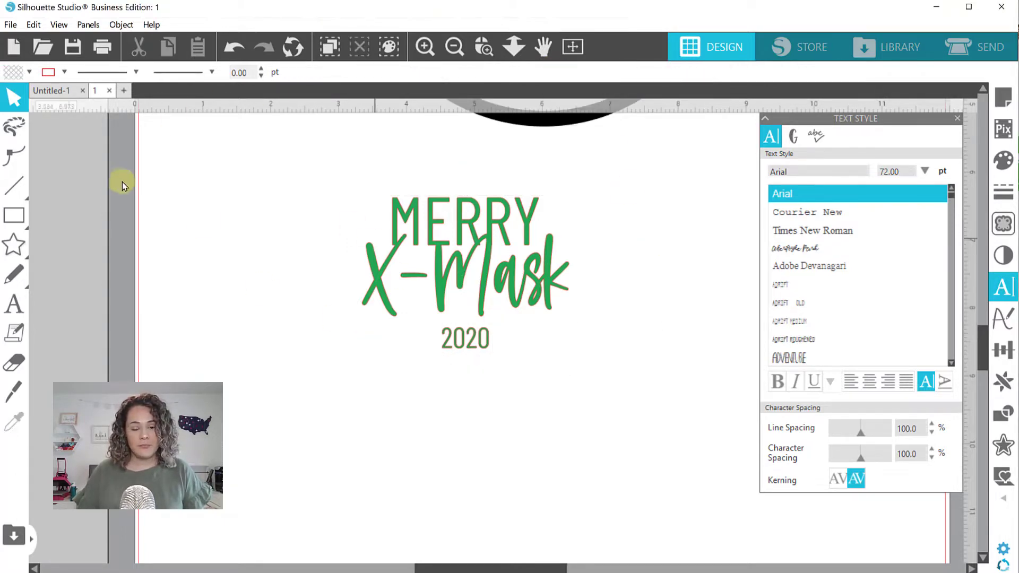
Group the welded "MERRY X-Mask" phrase with the "2020" text
drag(282, 194, 572, 487)
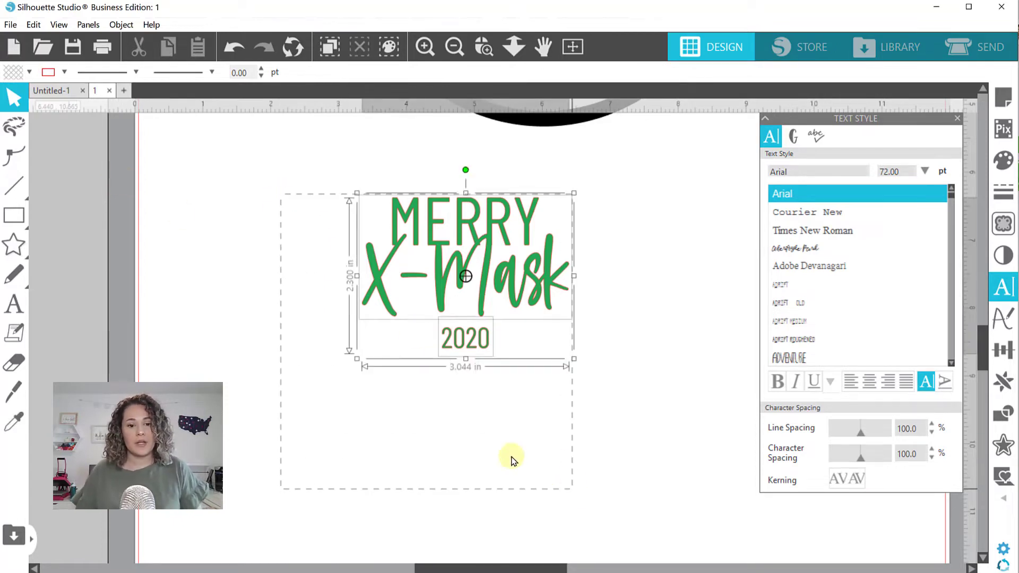
drag(269, 153, 566, 441)
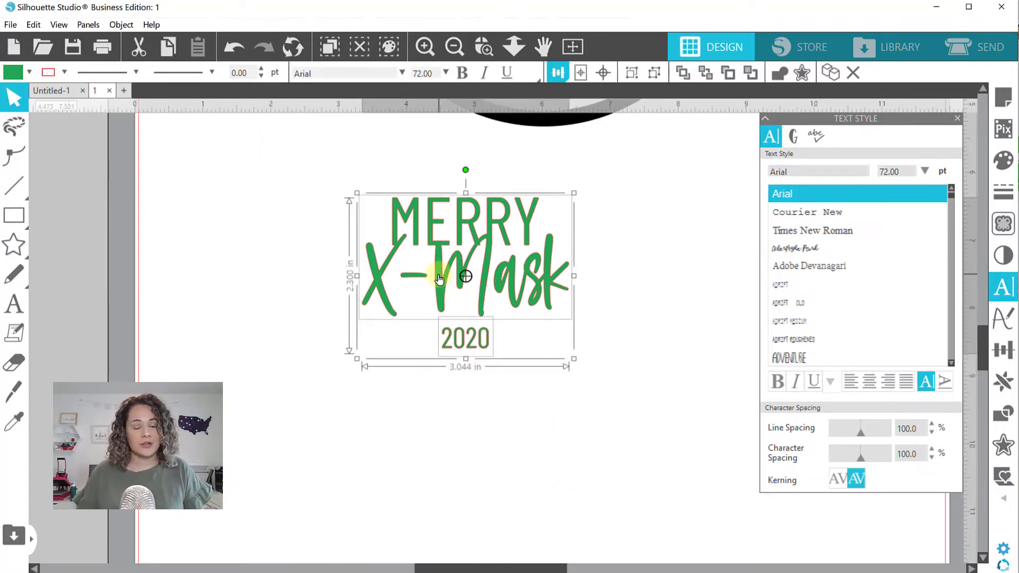
right_click(438, 278)
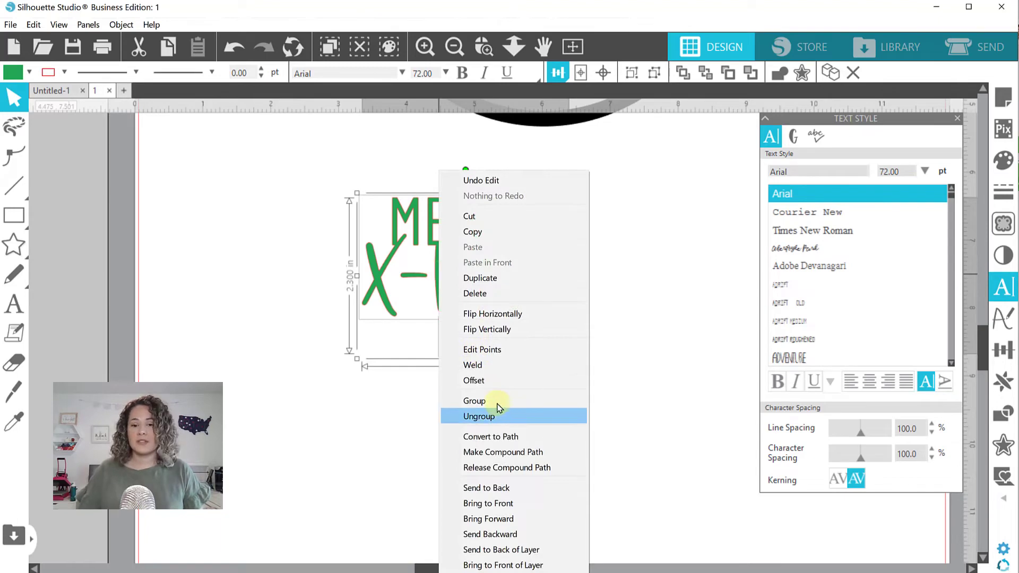
click(485, 400)
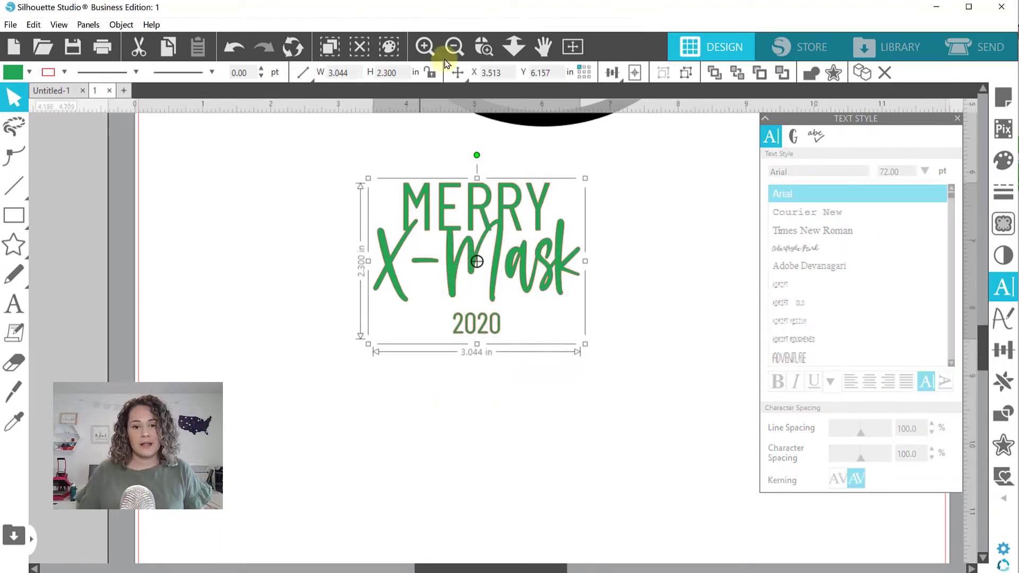
Move the grouped text onto the mask and enlarge it to about 4.05 in wide, covering the mask's middle
click(454, 46)
scroll(559, 307, up, 5)
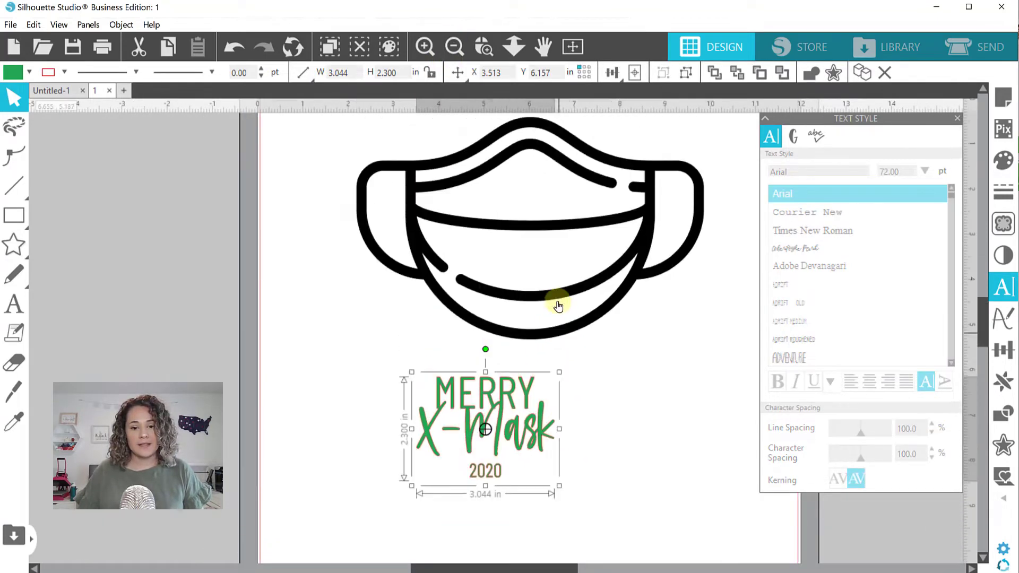
drag(503, 340, 542, 229)
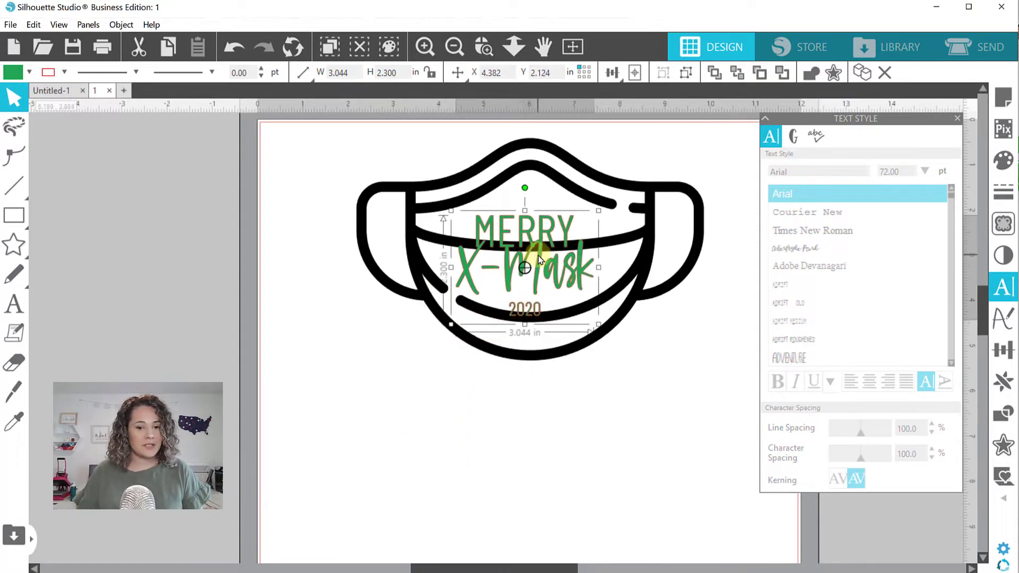
drag(599, 324, 641, 359)
drag(567, 285, 565, 270)
Align the grouped text and the mask outline to a common horizontal centre
click(440, 139)
drag(439, 137, 608, 411)
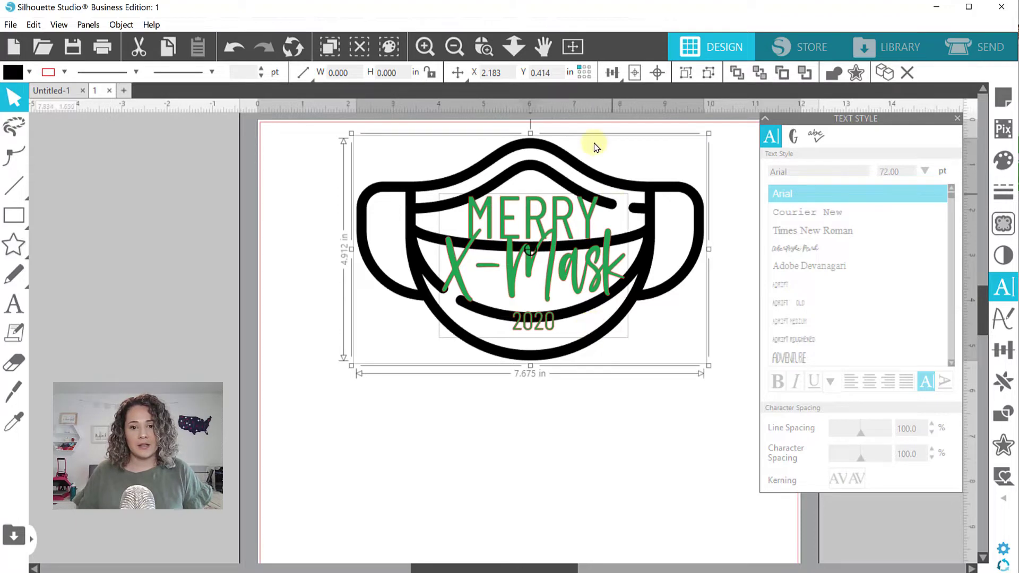
click(609, 72)
click(633, 95)
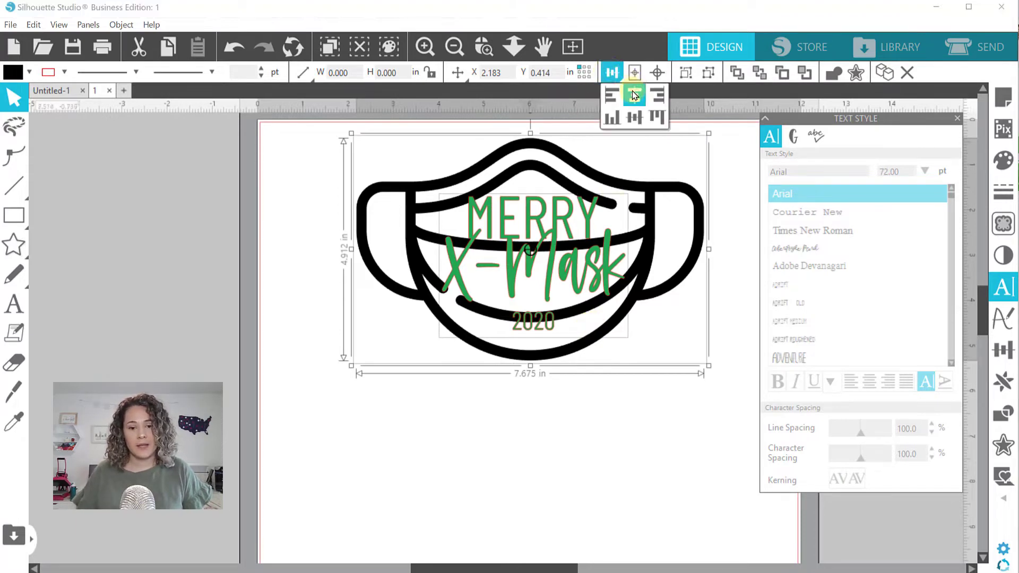
click(698, 442)
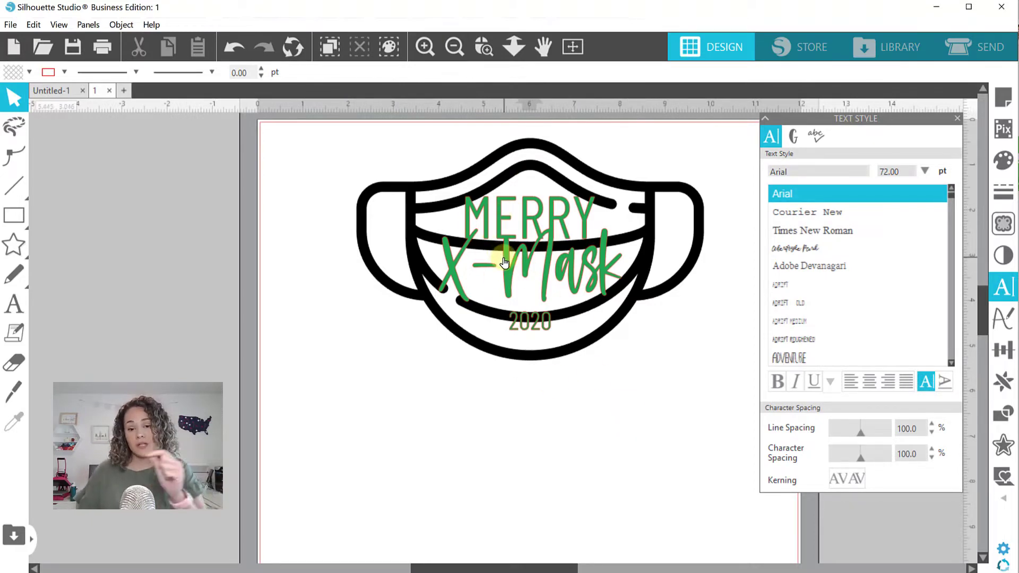
Move the mask and its text together down the page to about Y 3.14 in
scroll(504, 262, up, 3)
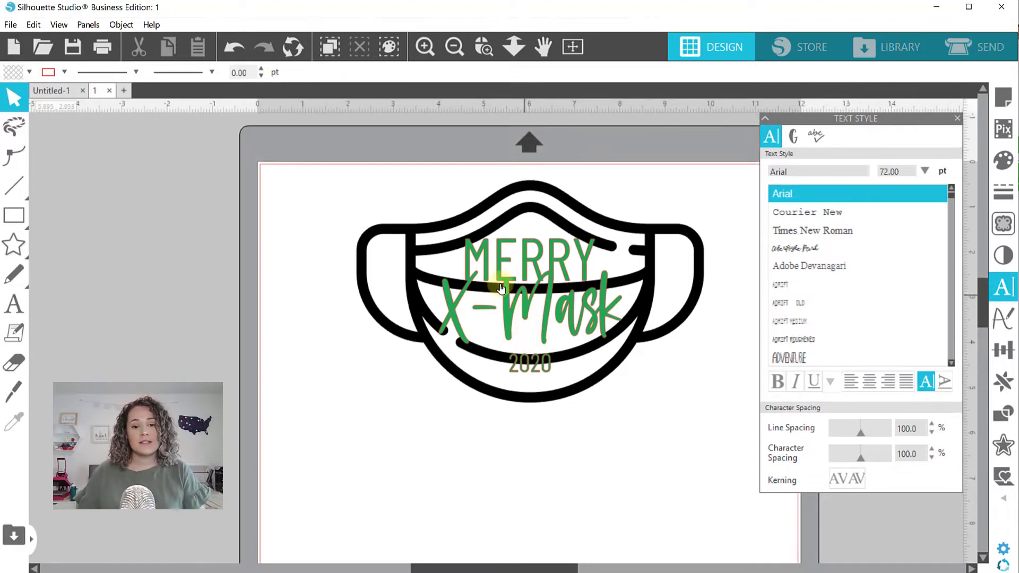
click(568, 376)
drag(568, 376, 565, 508)
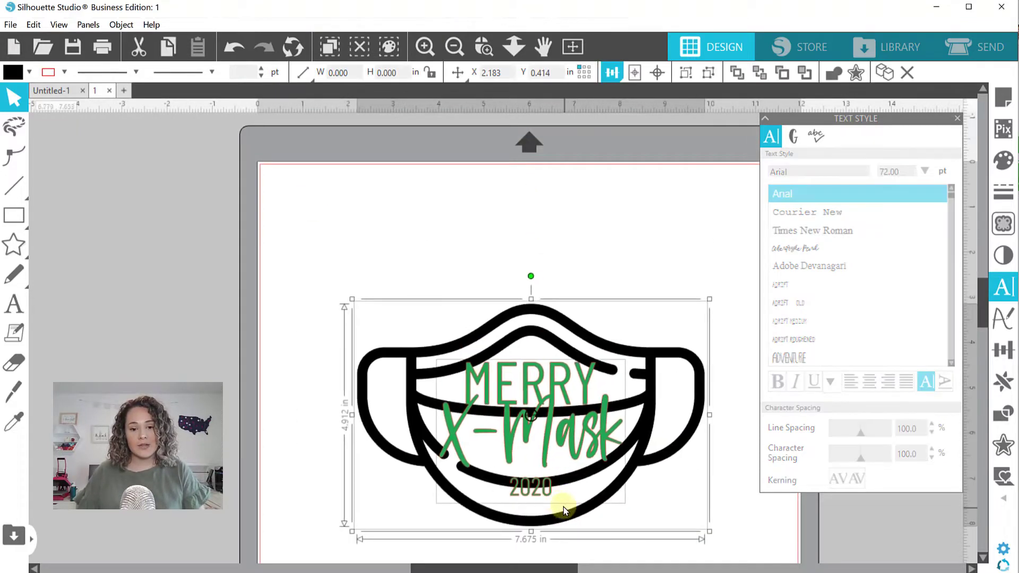
scroll(395, 379, down, 3)
click(307, 437)
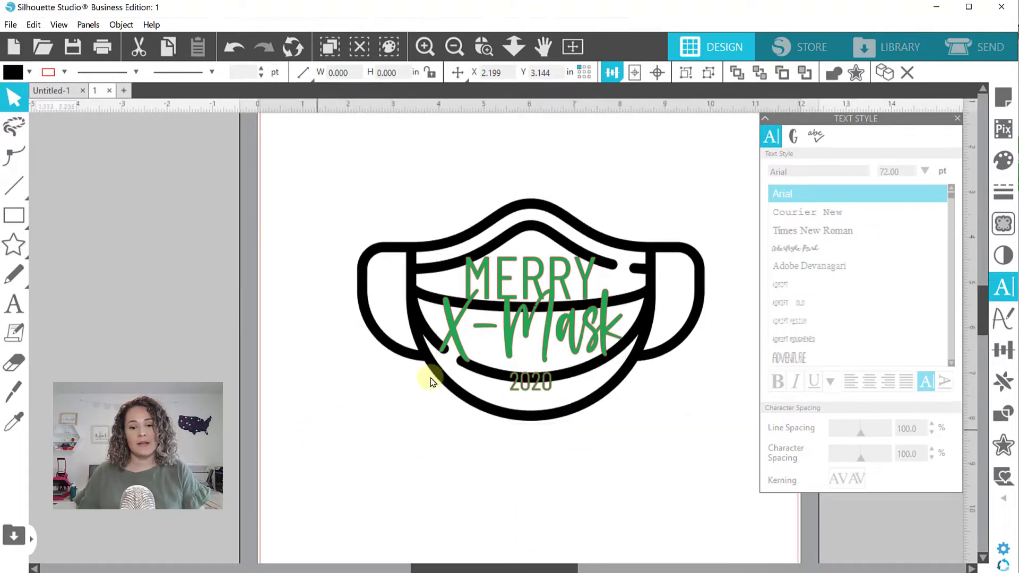
Create a rounded-corner offset of 0.06 in around the grouped green text
click(508, 325)
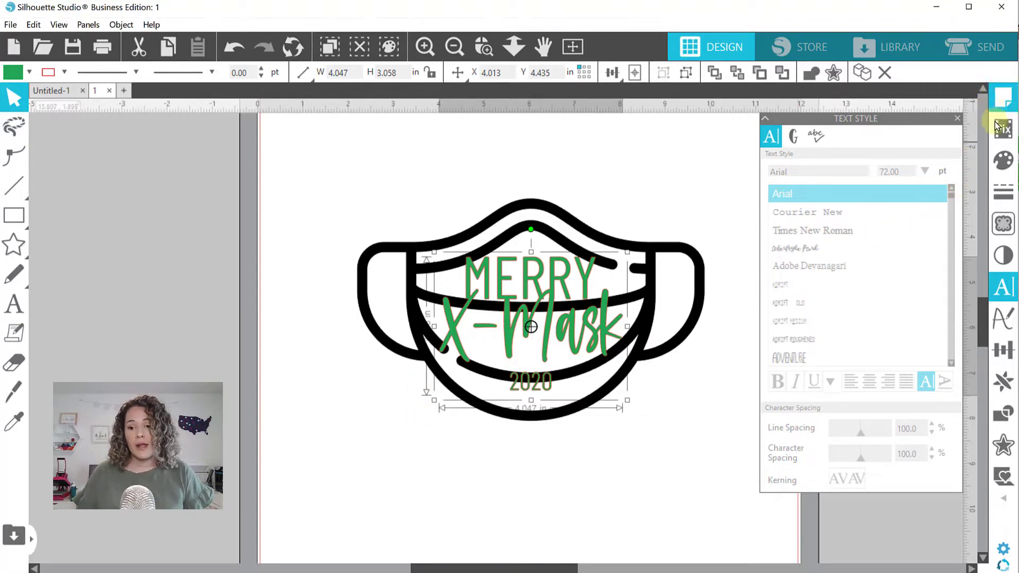
click(1000, 450)
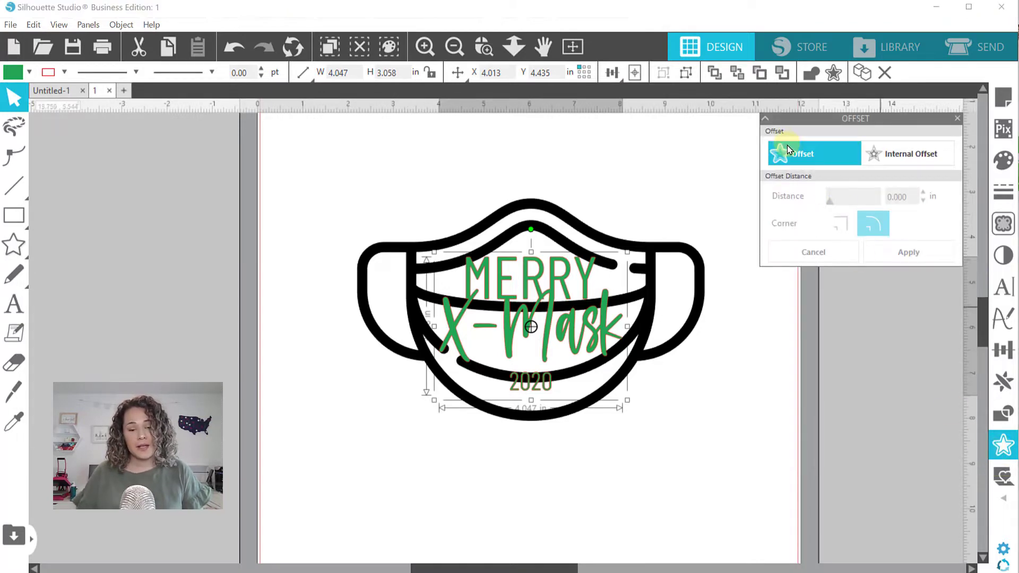
click(787, 145)
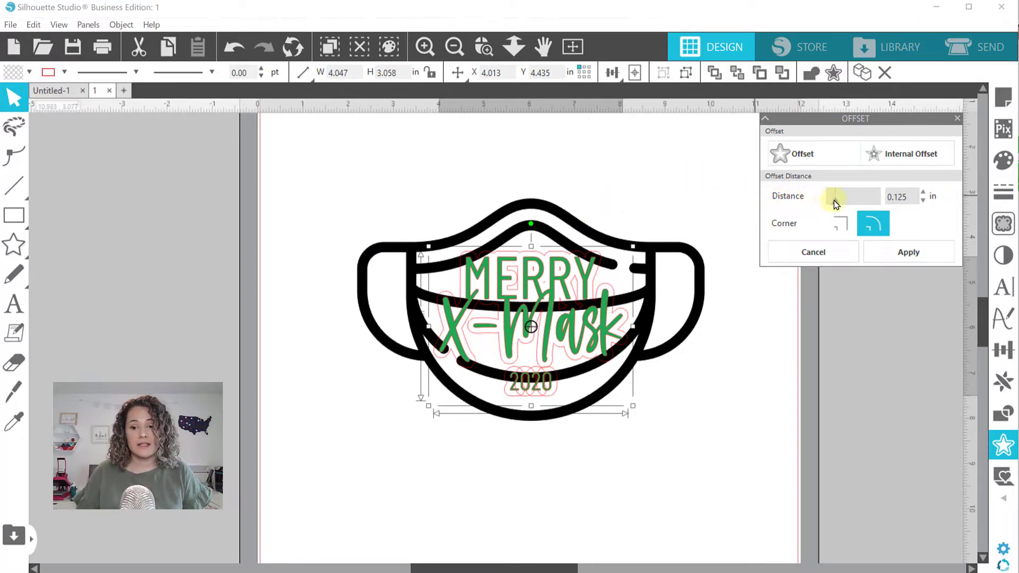
drag(833, 201, 836, 198)
click(908, 198)
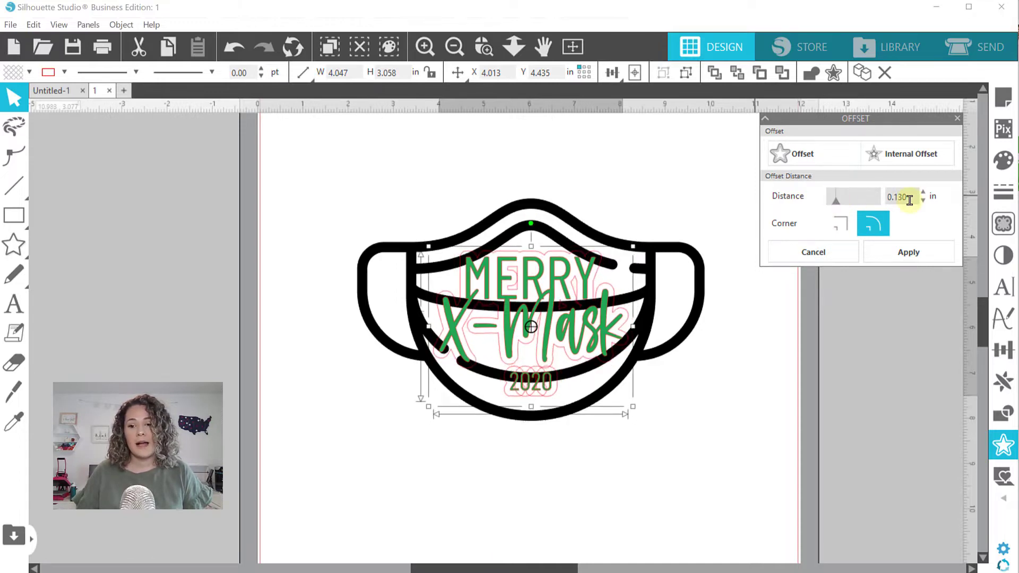
drag(908, 198, 878, 196)
text(.)
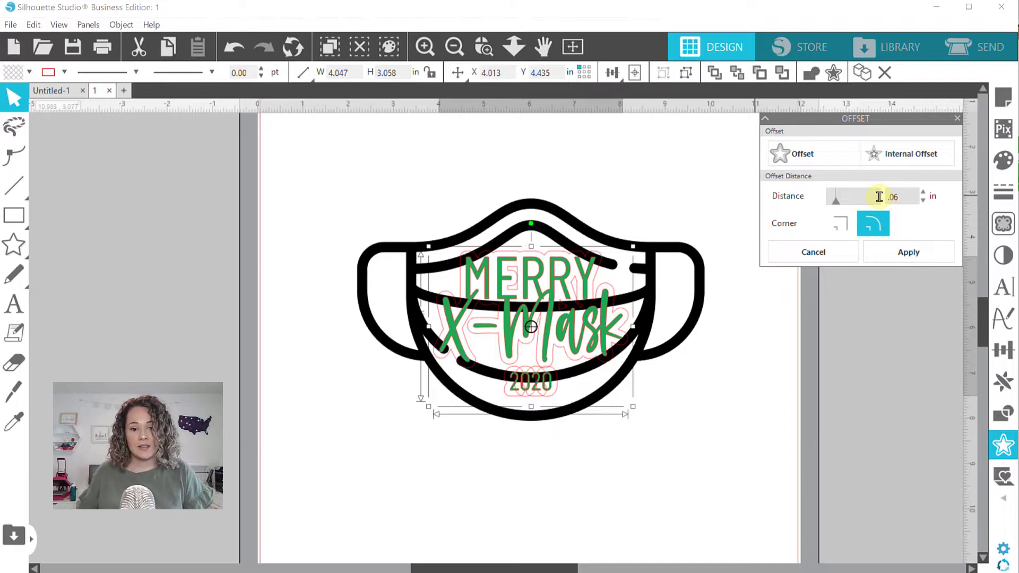
text(06)
key(Return)
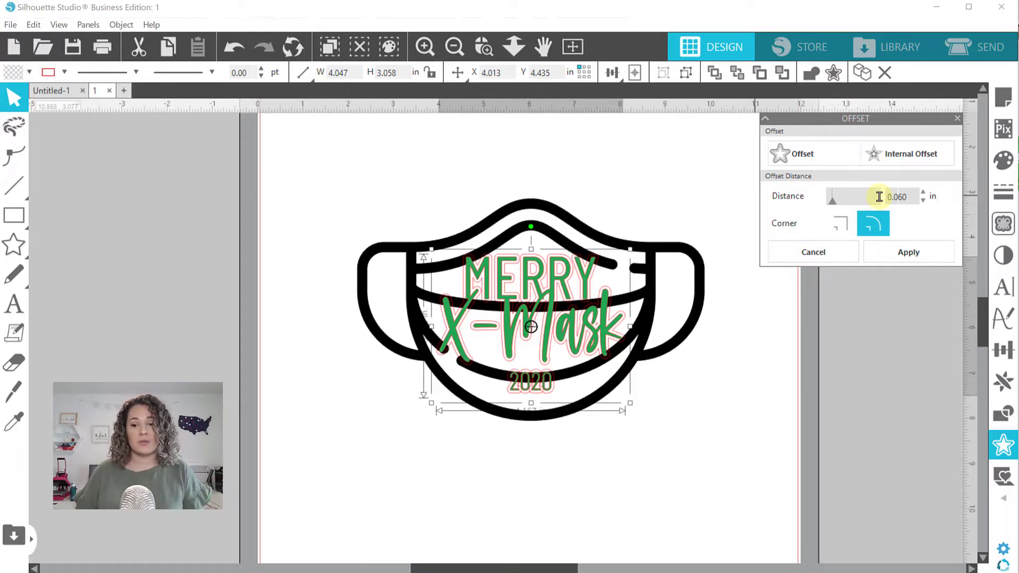
click(908, 252)
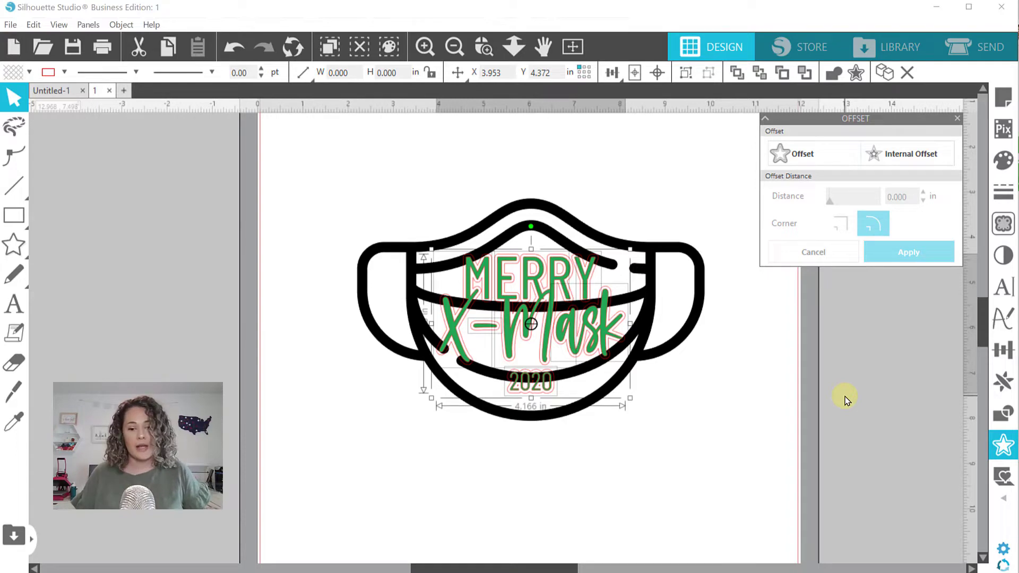
Fill the offset shape around the text with purple
click(654, 257)
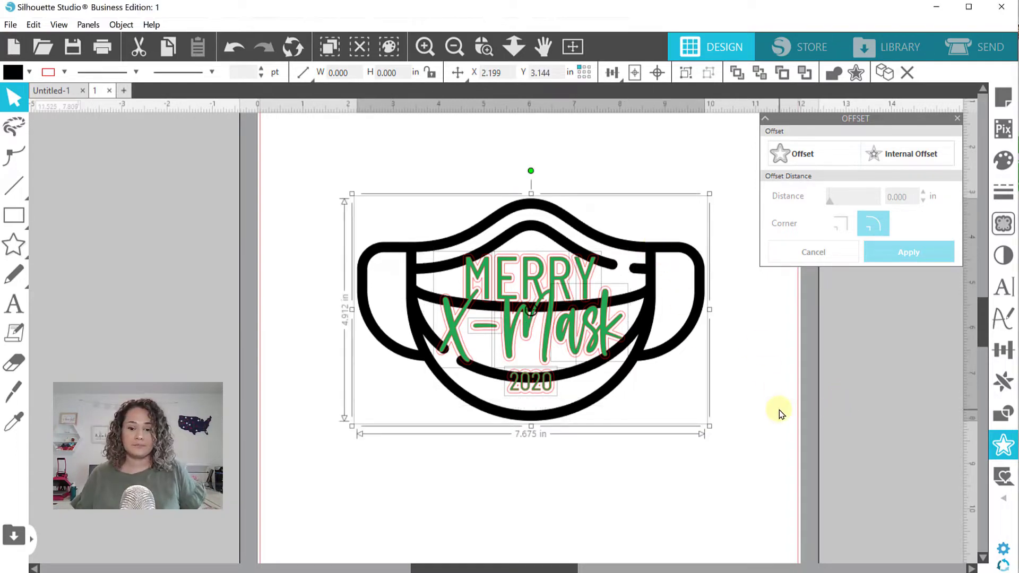
shift+click(651, 253)
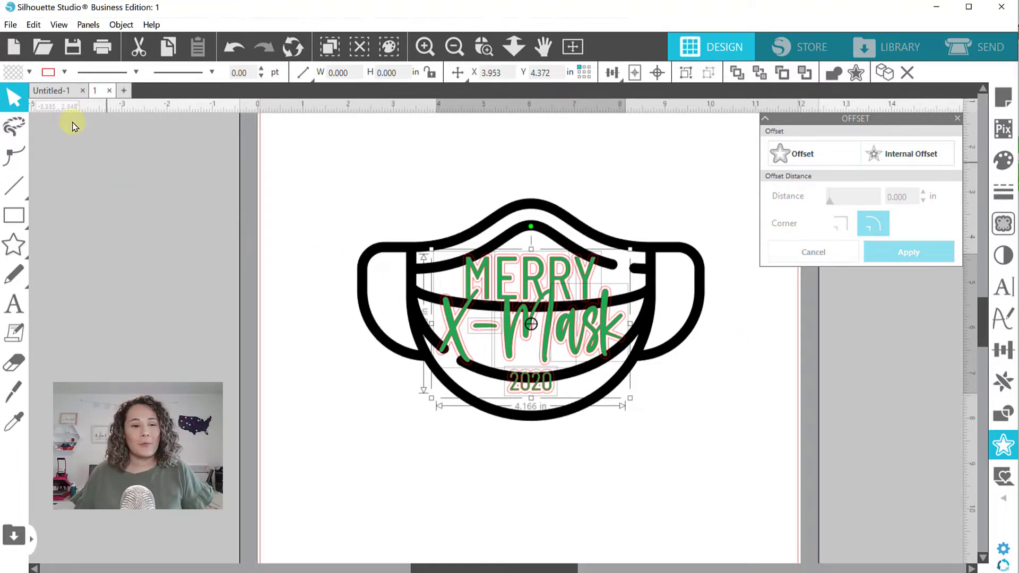
click(28, 73)
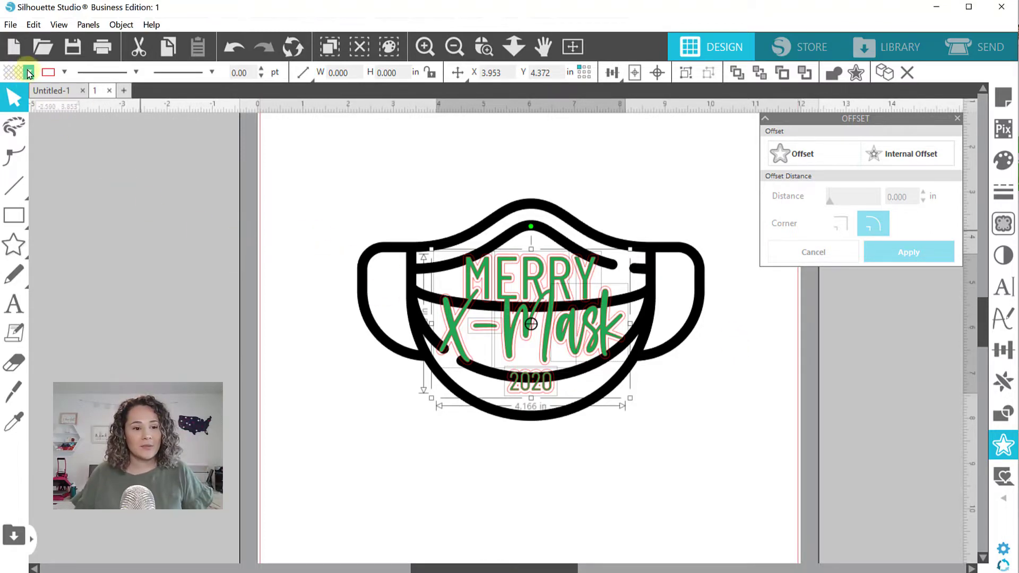
click(27, 92)
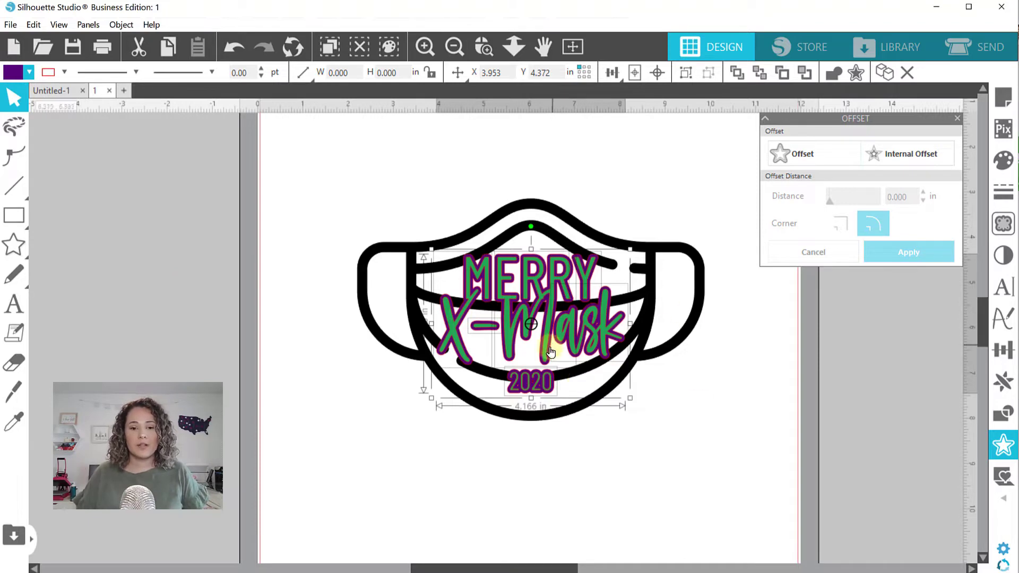
Subtract the purple text offset from the black mask outline
click(658, 248)
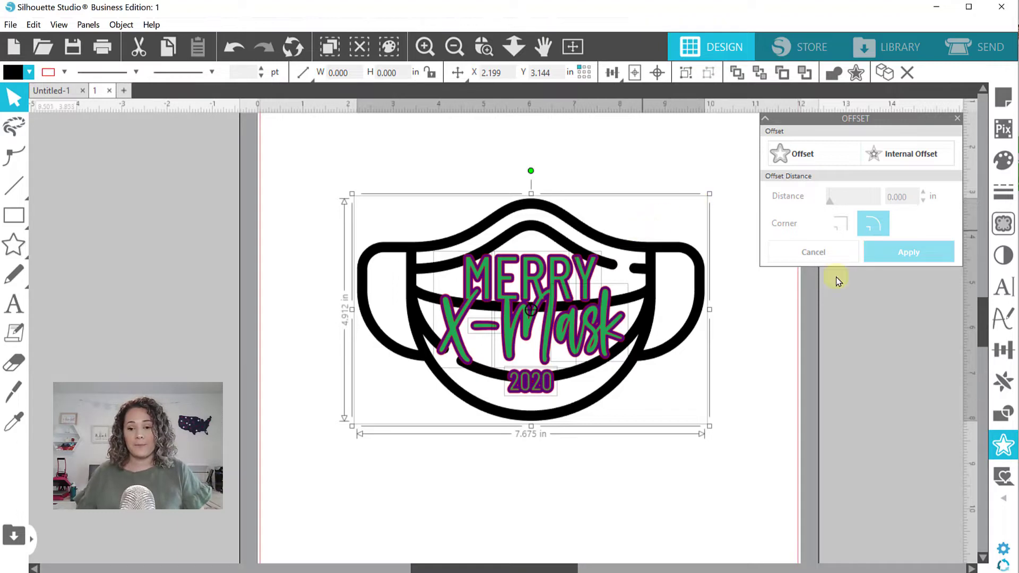
click(1004, 414)
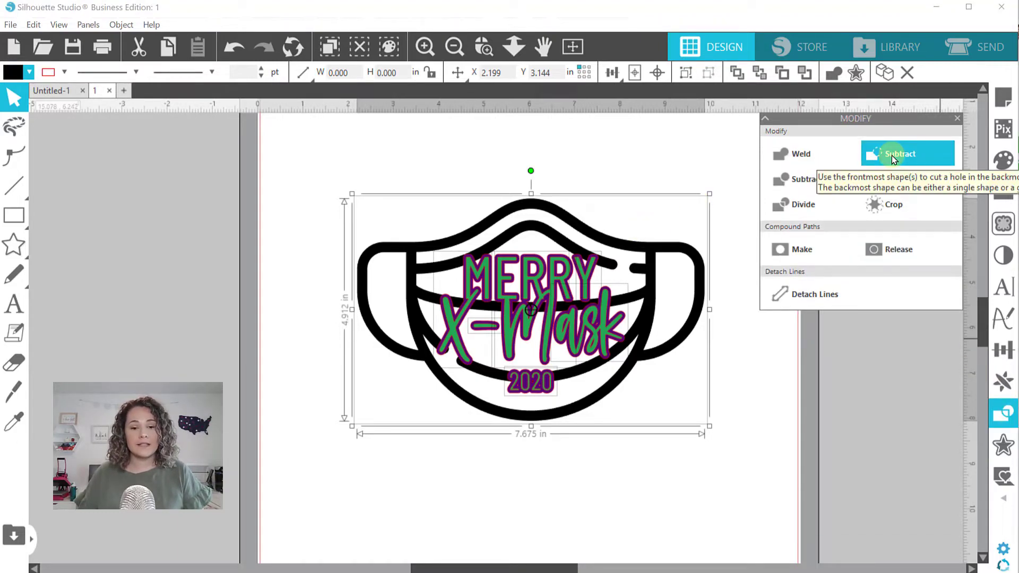
click(891, 155)
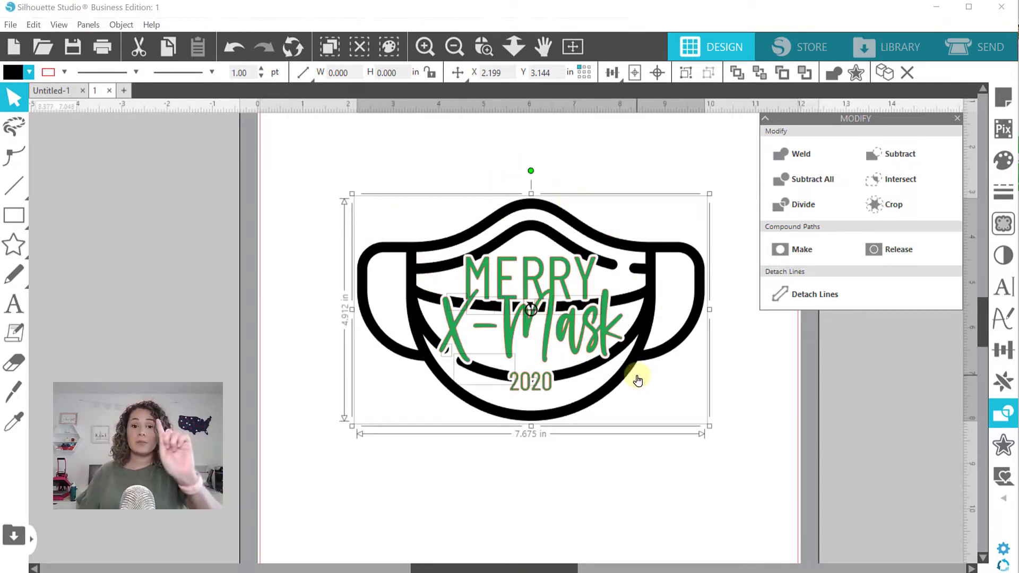
Combine the cut pieces of the mask outline into one compound path
right_click(585, 234)
click(678, 458)
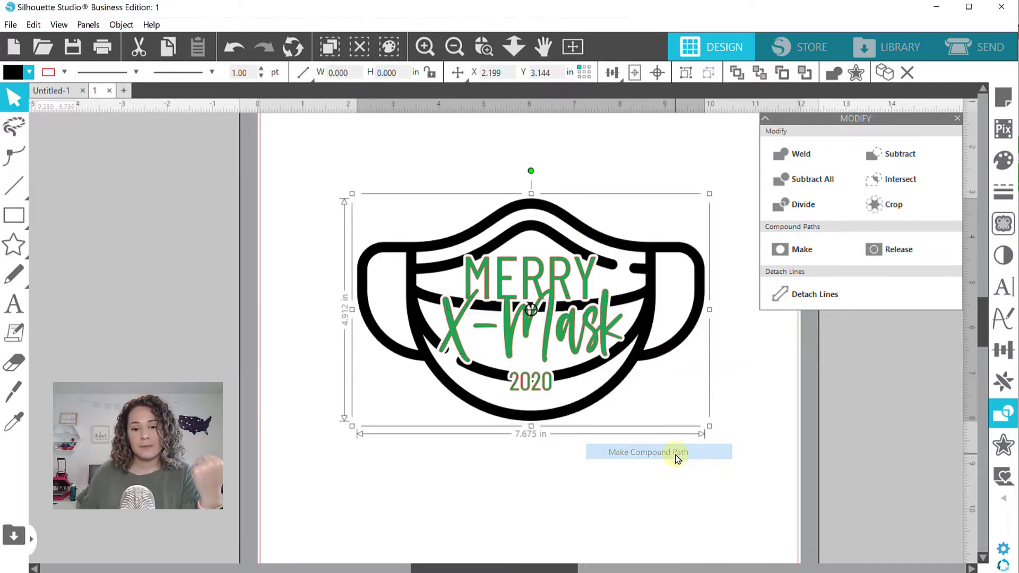
drag(390, 442, 457, 359)
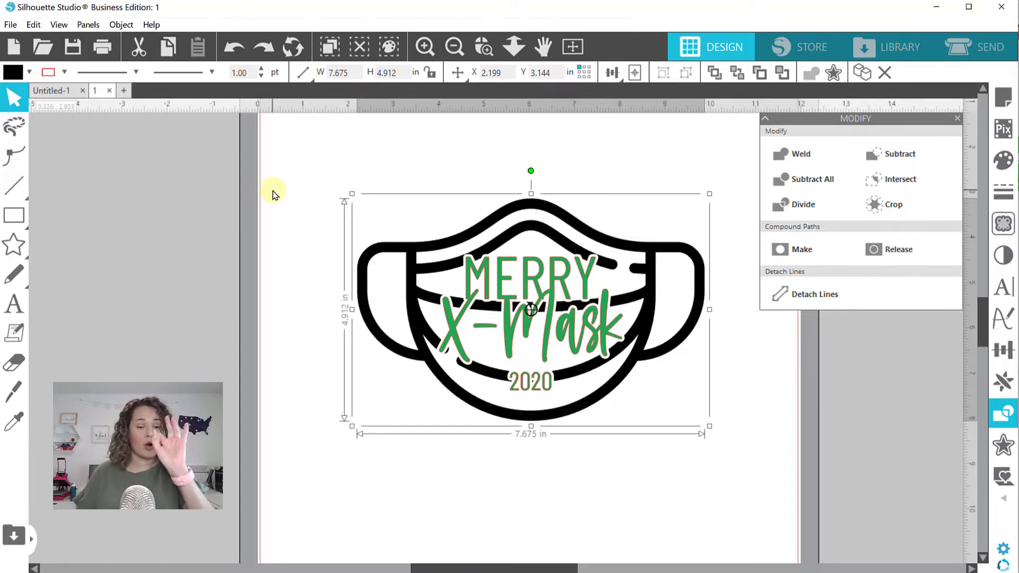
Scale the mask and its text together proportionally down to about half their size
drag(280, 171, 702, 488)
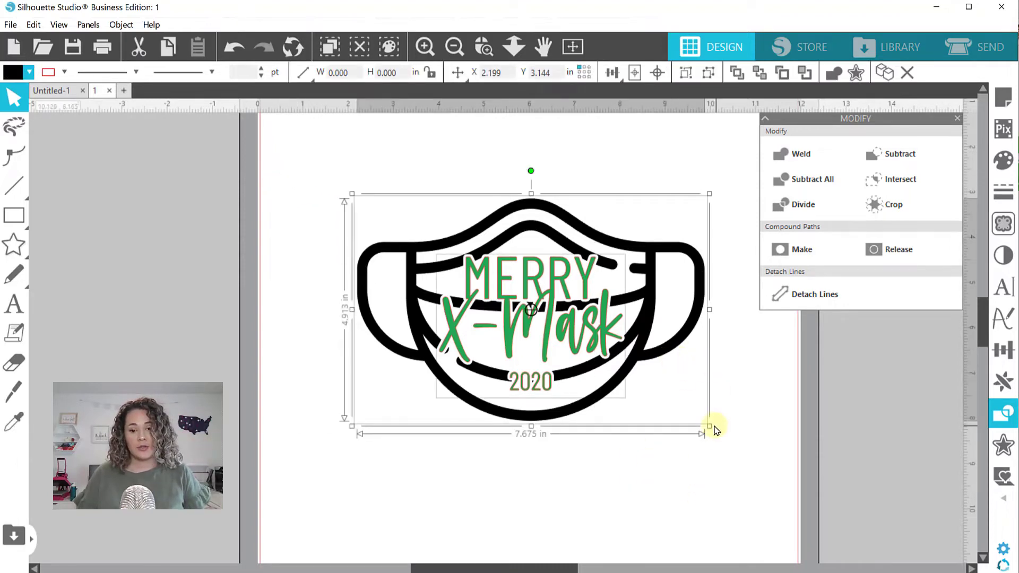
drag(710, 427, 547, 320)
click(644, 305)
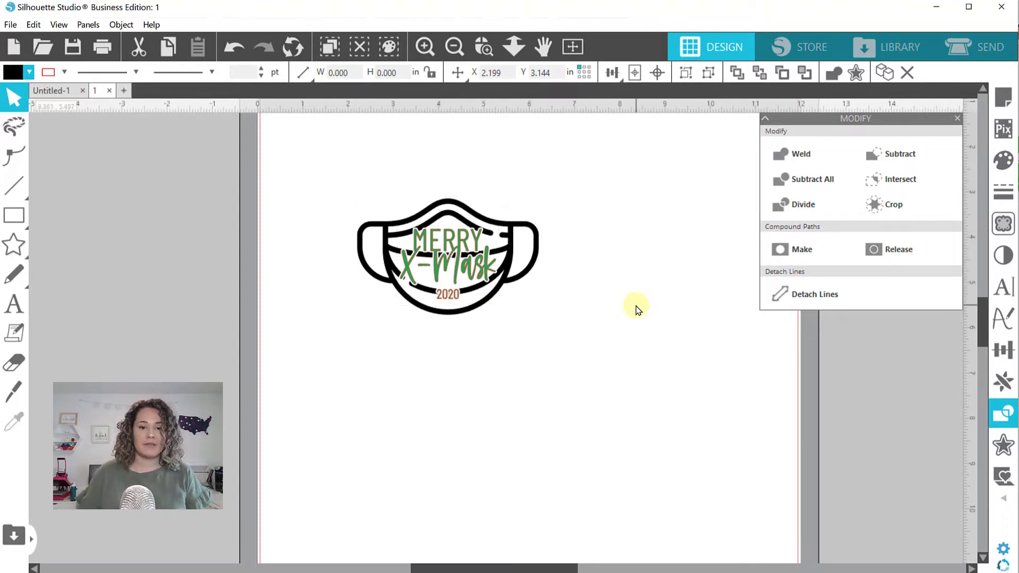
Draw a small circle about 0.19 in across in the empty space above the mask
click(484, 46)
drag(422, 131, 506, 272)
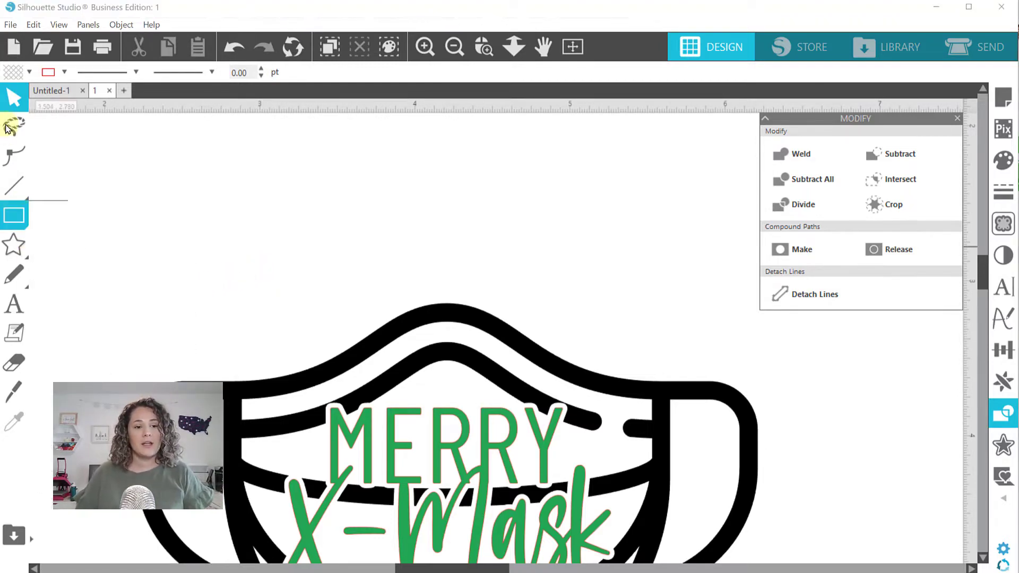
mouse_move(20, 218)
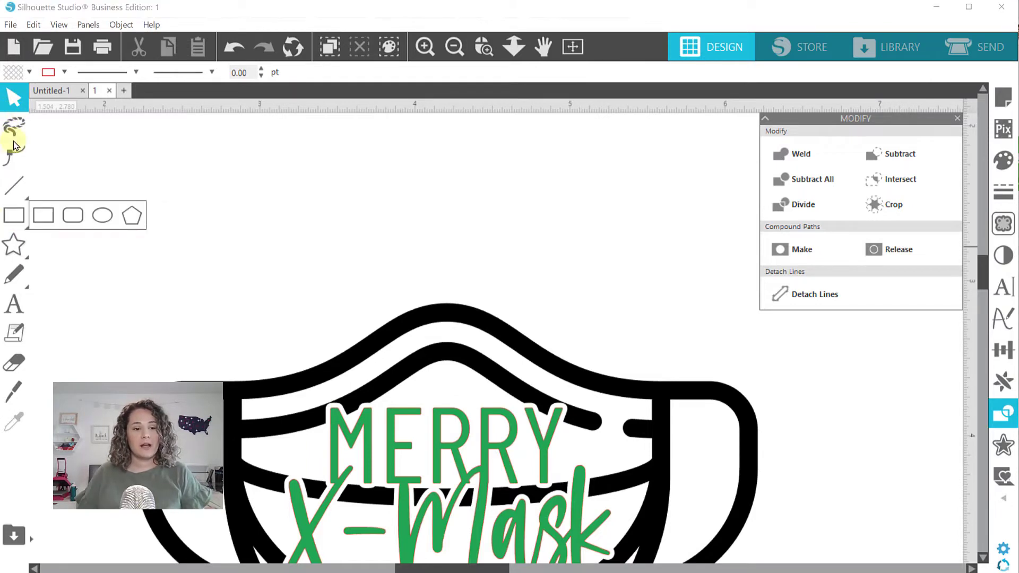
click(102, 216)
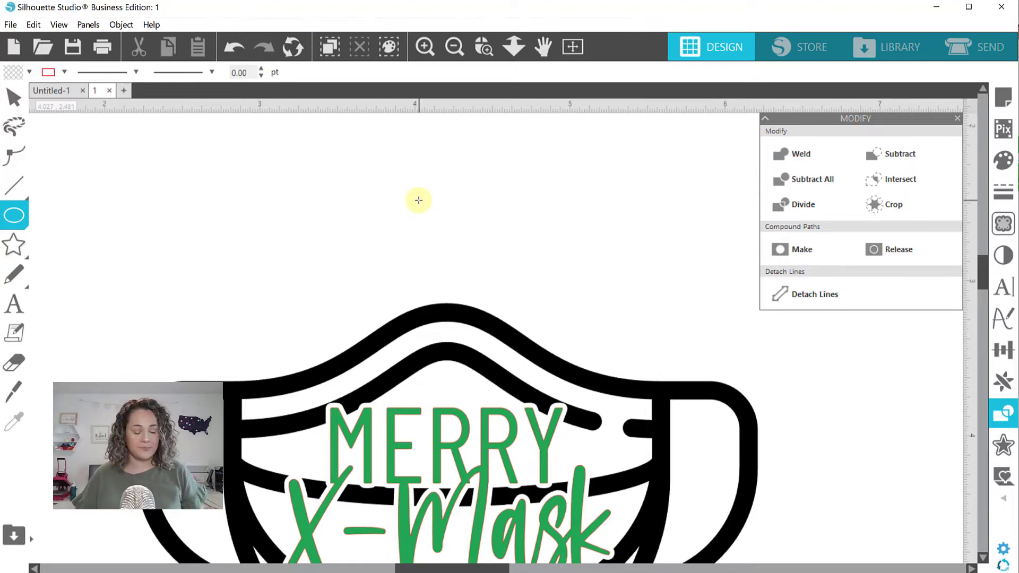
drag(394, 183, 422, 214)
click(14, 97)
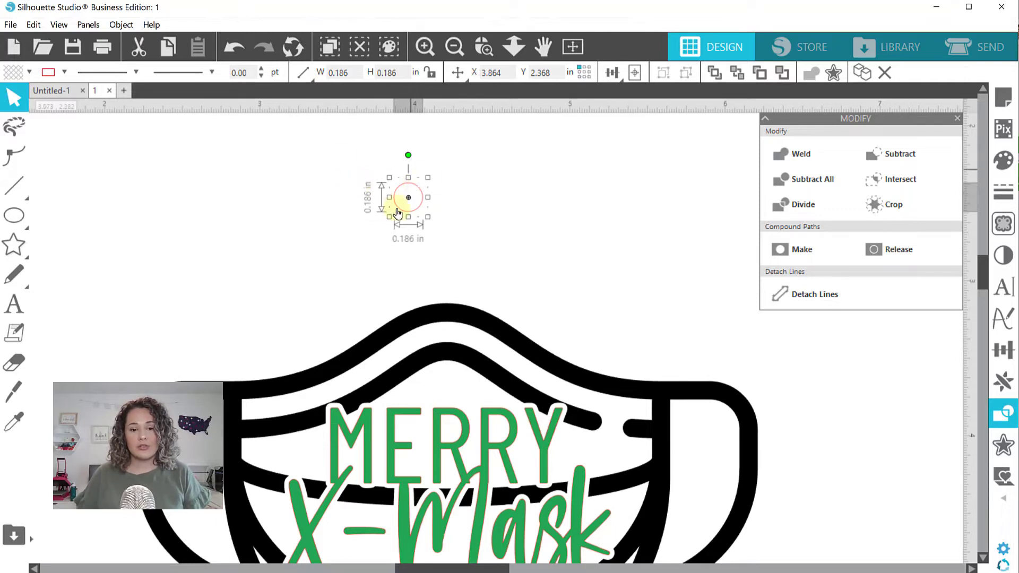
Resize the circle to 0.125 in with locked proportions and place it just above the mask's peak
click(431, 73)
double_click(336, 73)
text(.125)
key(Return)
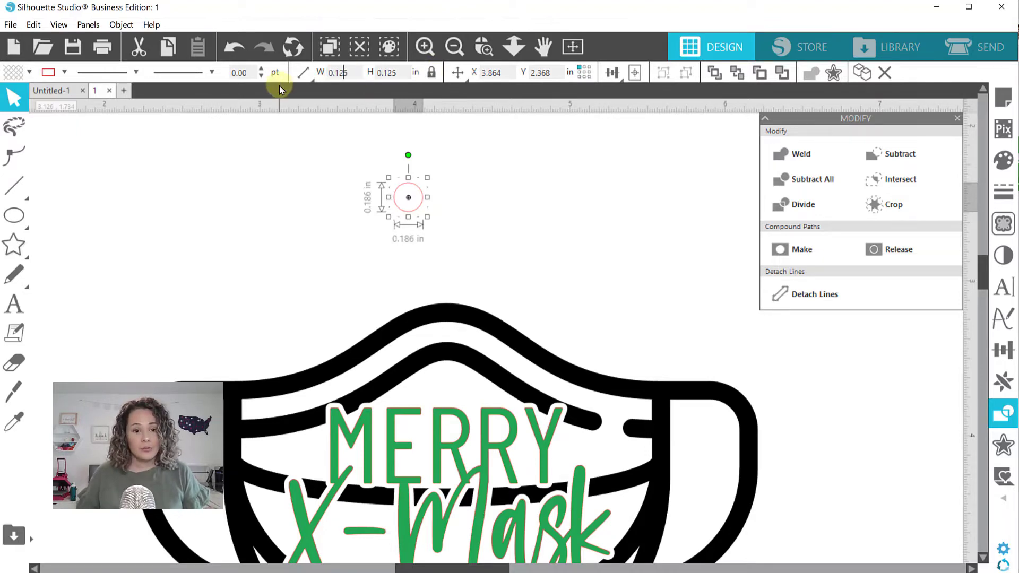
click(355, 196)
drag(408, 197, 446, 263)
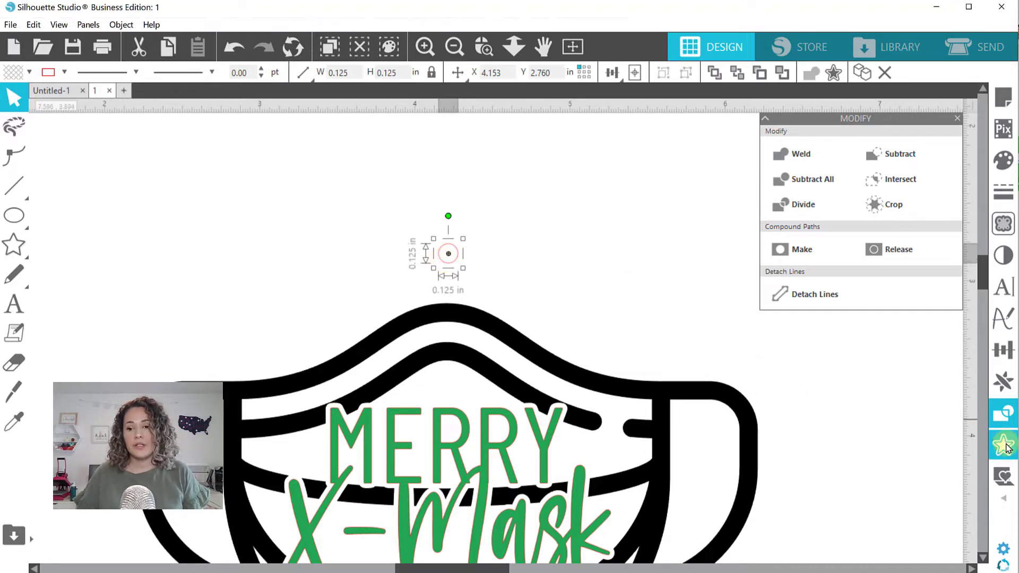
Create a rounded-corner offset of 0.08 in around the small circle
click(1003, 445)
click(793, 157)
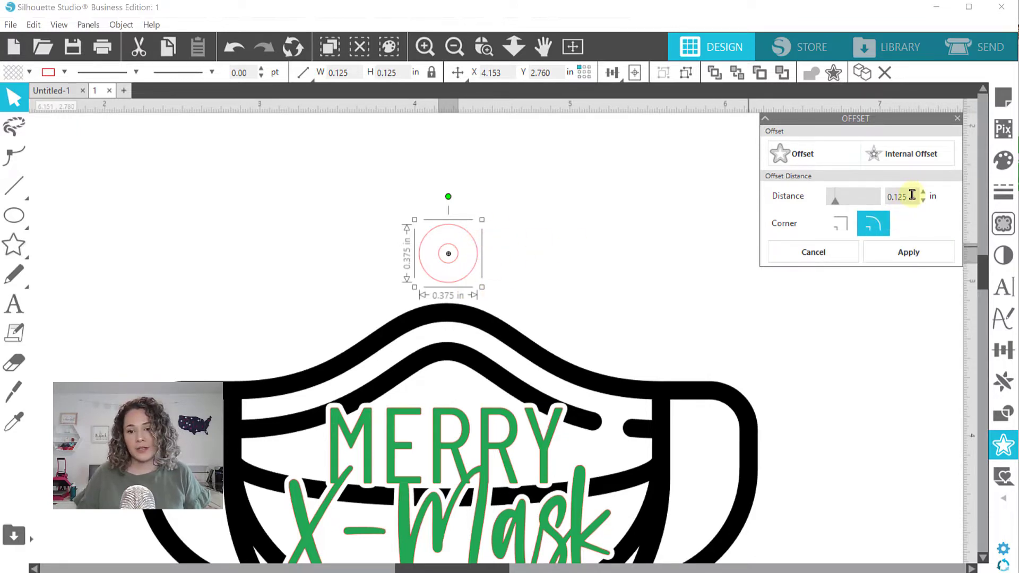
drag(912, 195, 818, 198)
text(.08)
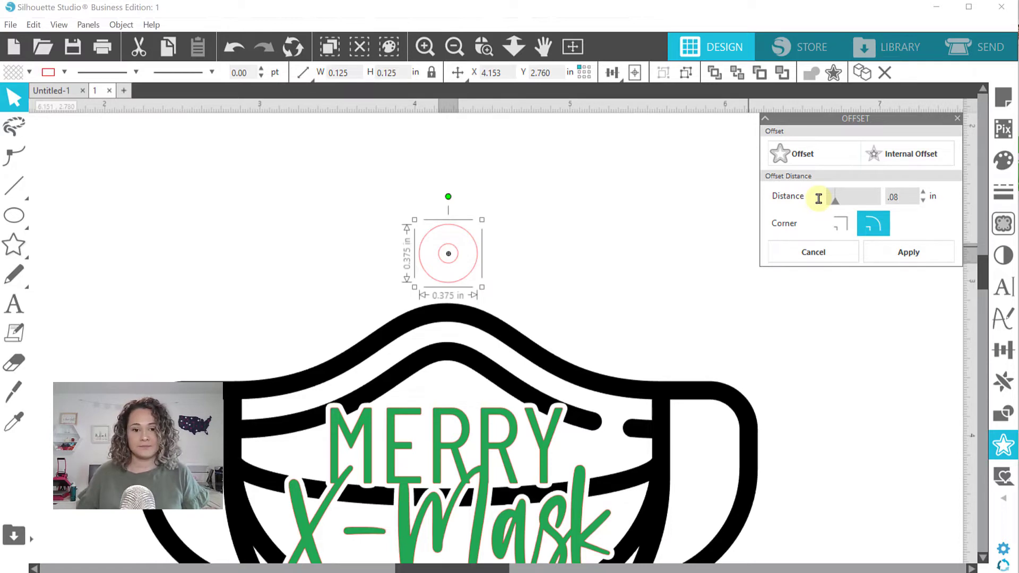
key(Return)
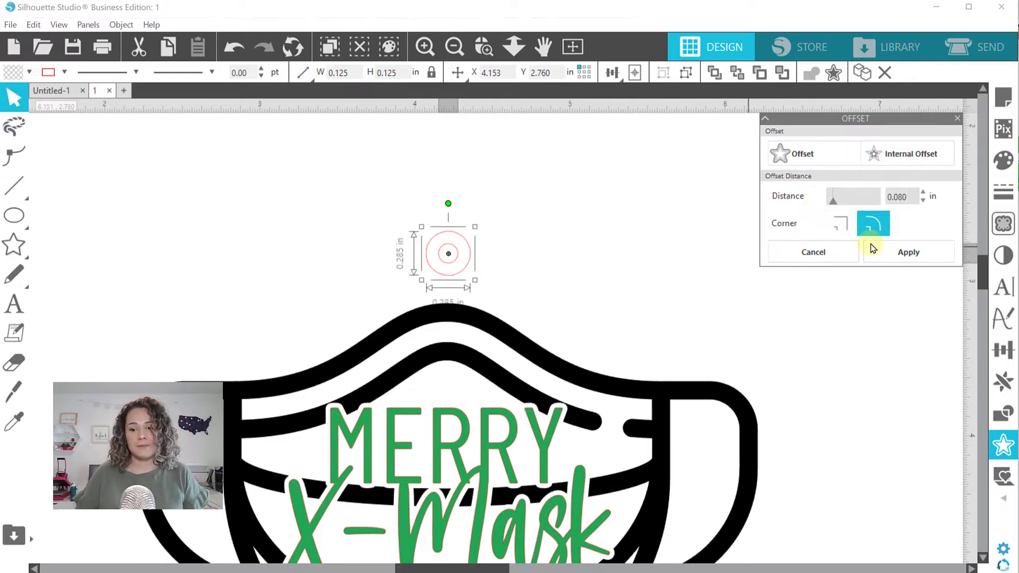
click(891, 254)
Move both circles together slightly closer to the mask's peak, to about X 4.09 in, Y 2.74 in
click(423, 182)
click(466, 252)
click(476, 268)
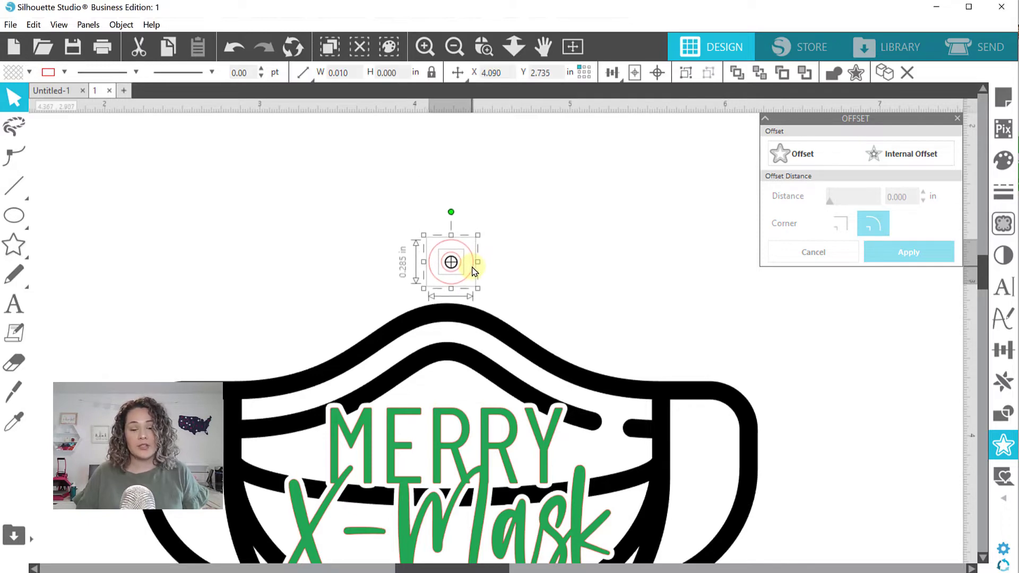
click(530, 242)
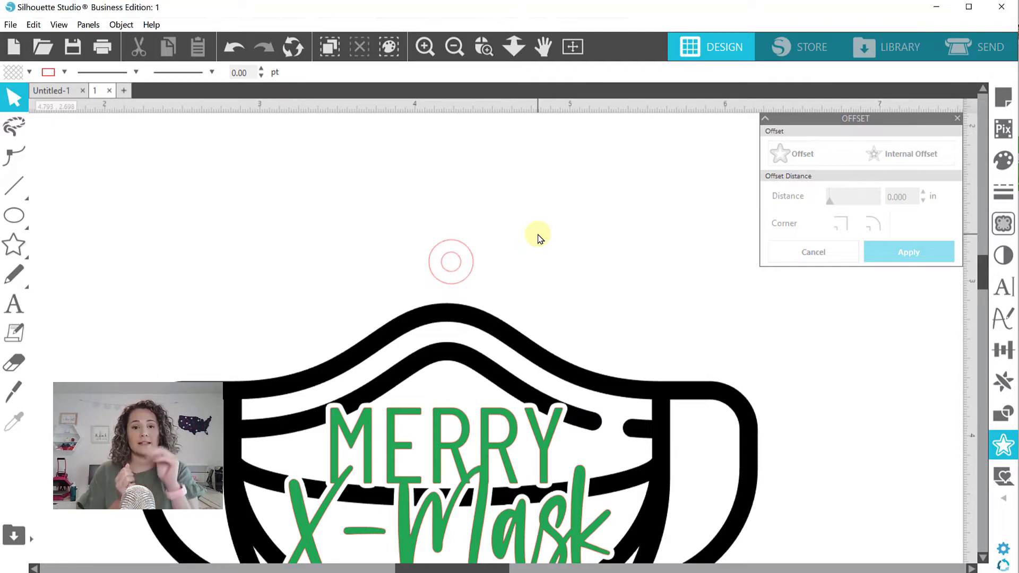
Fill the outer circle above the mask with green
click(465, 242)
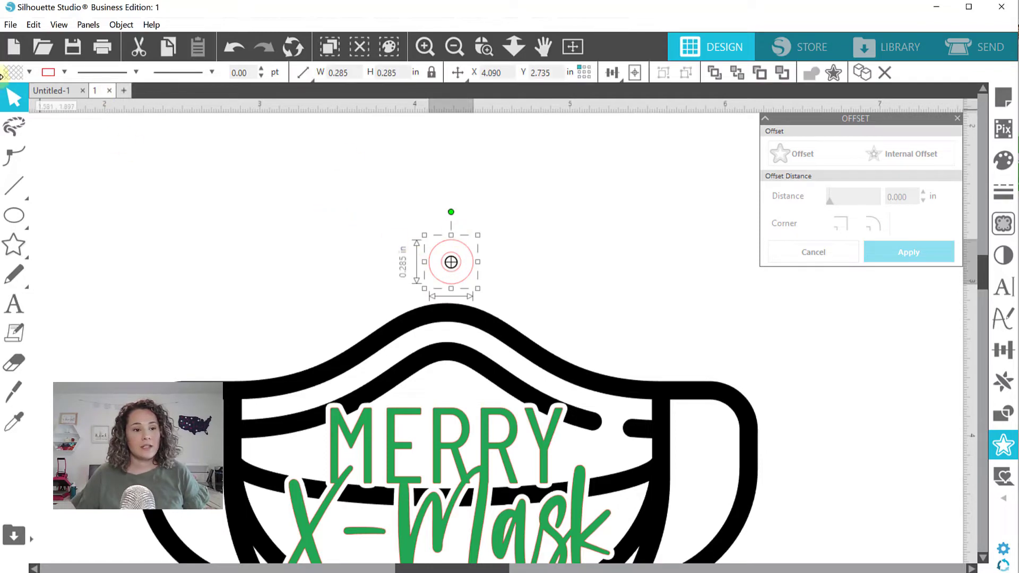
click(29, 73)
click(93, 159)
Fill the inner 0.125 in circle with blue
click(455, 269)
click(449, 263)
click(433, 270)
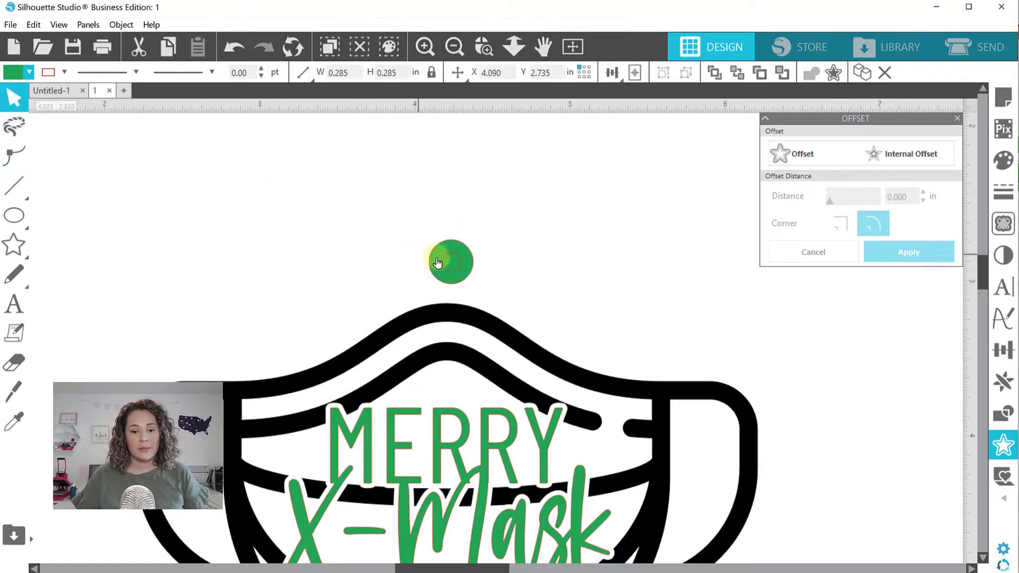
click(448, 267)
click(445, 269)
click(445, 269)
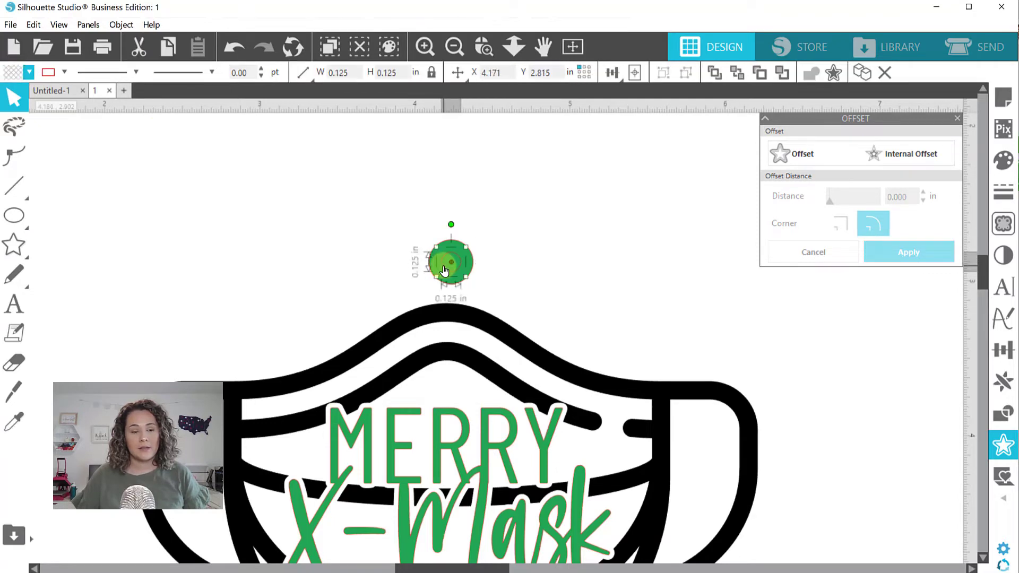
click(29, 72)
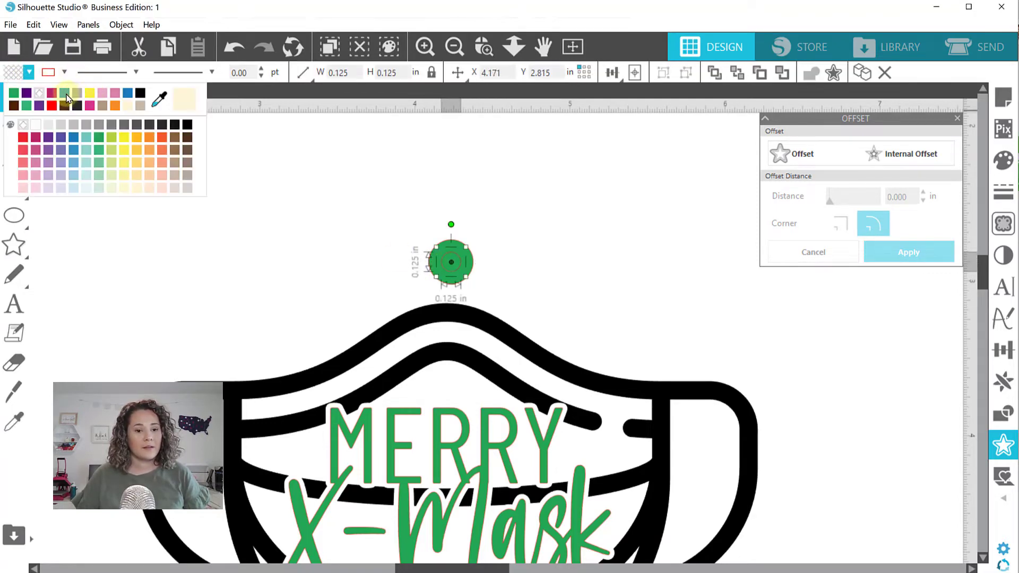
click(359, 186)
click(359, 186)
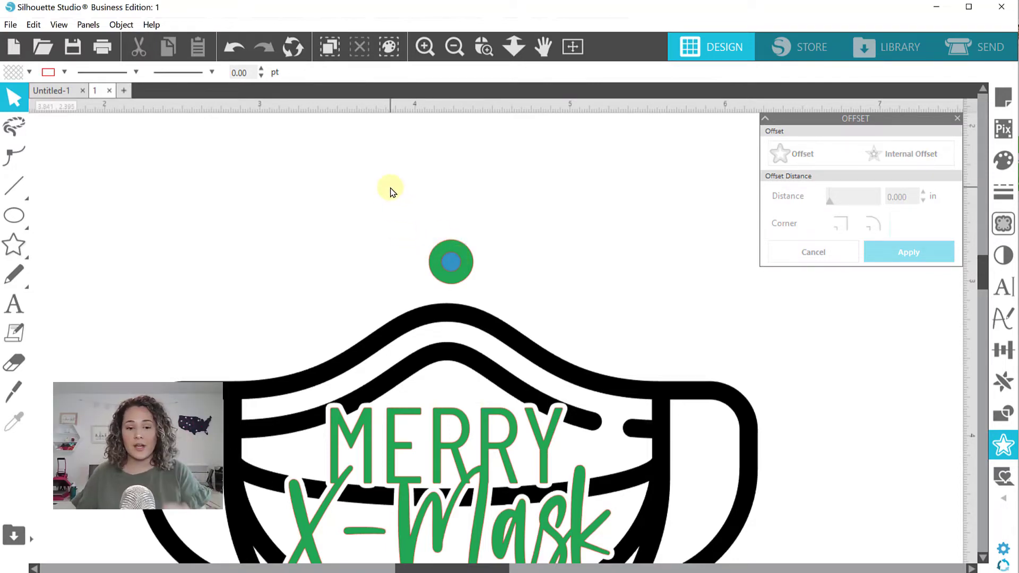
Subtract the inner blue circle from the green circle above the mask to form a hanging ring
drag(427, 221, 488, 278)
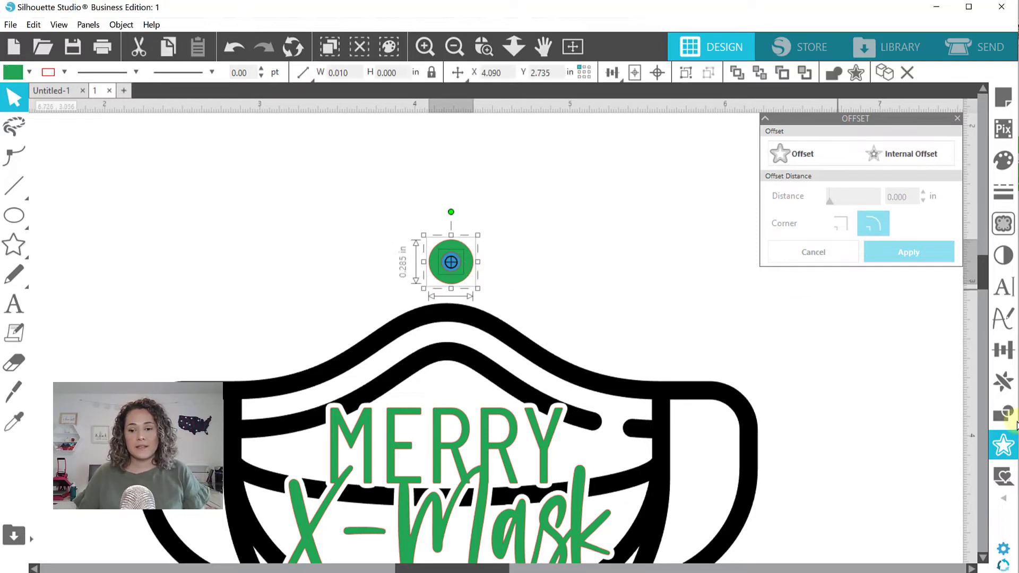
click(1005, 415)
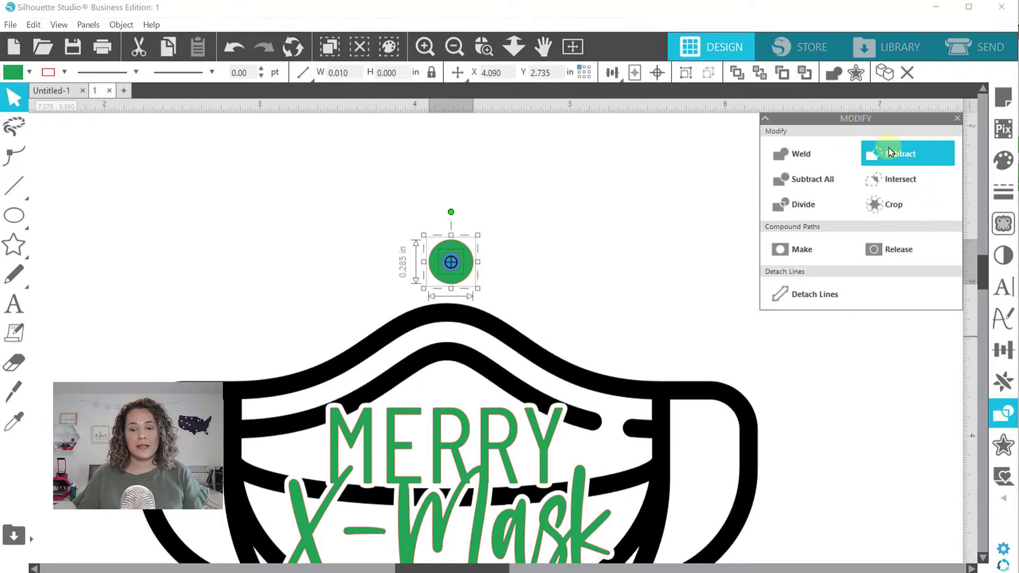
click(889, 152)
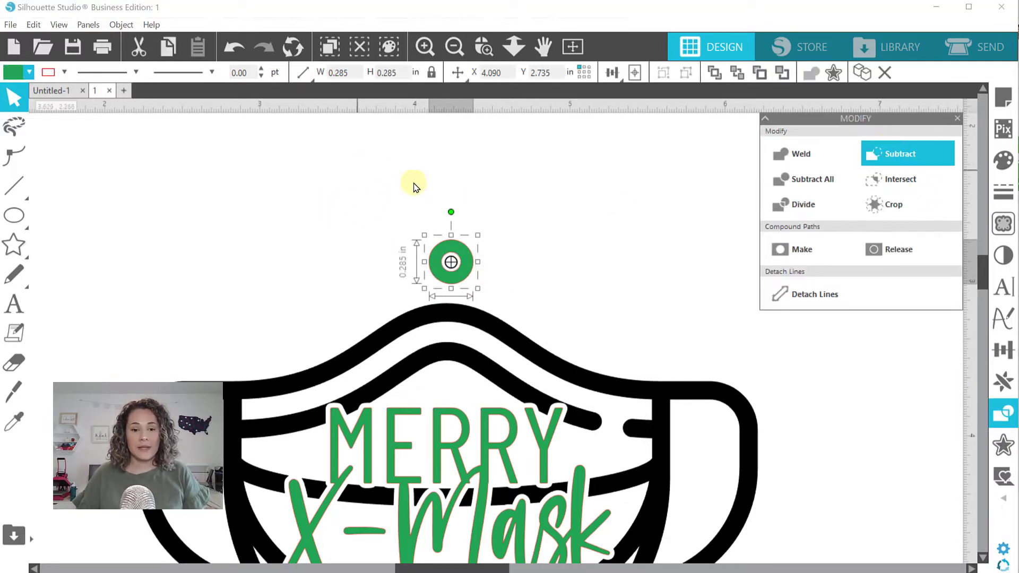
click(648, 265)
Create a rounded-corner offset of 0.08 in around the black mask shape
scroll(647, 265, down, 1)
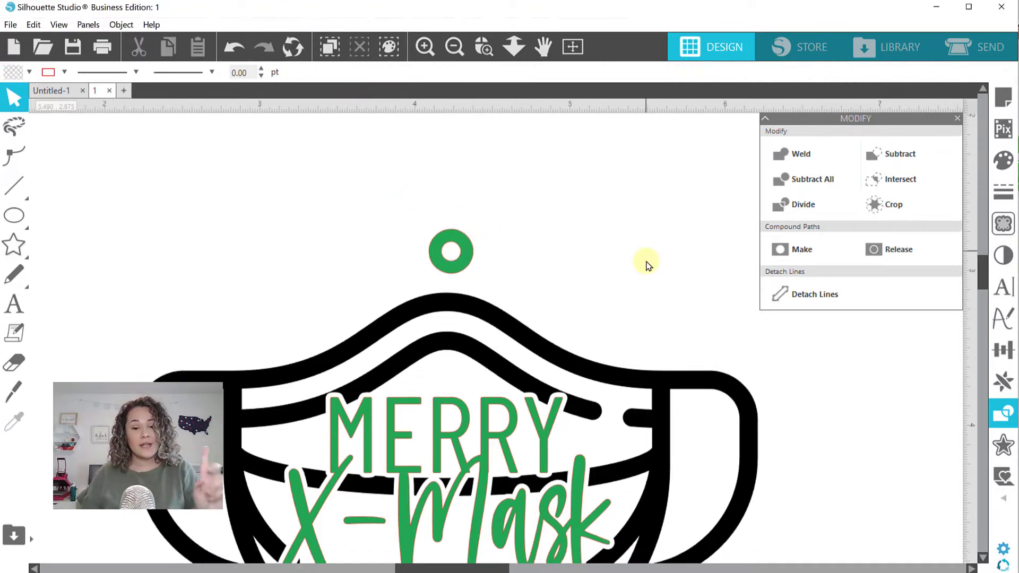
scroll(646, 264, down, 5)
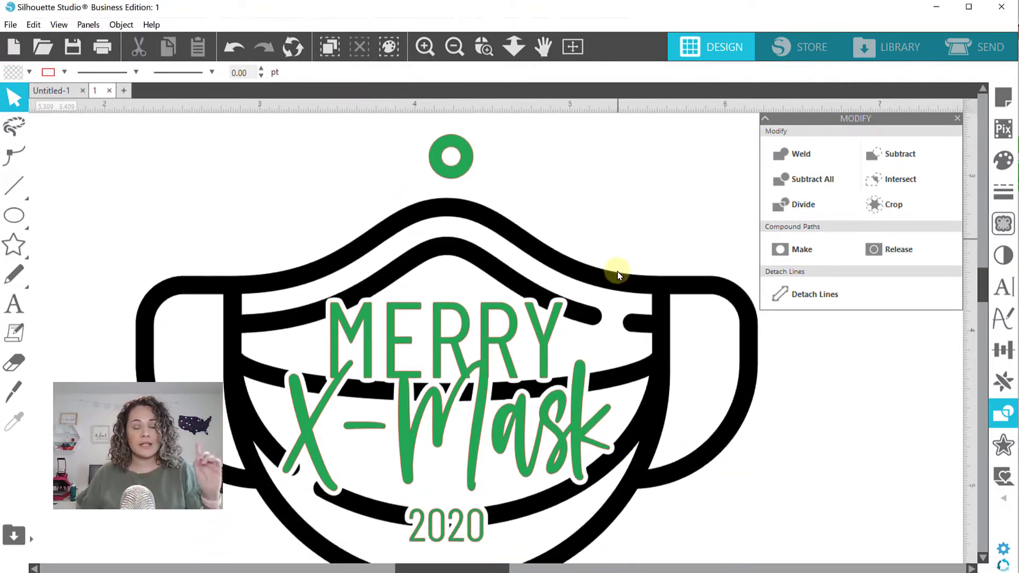
scroll(617, 273, down, 1)
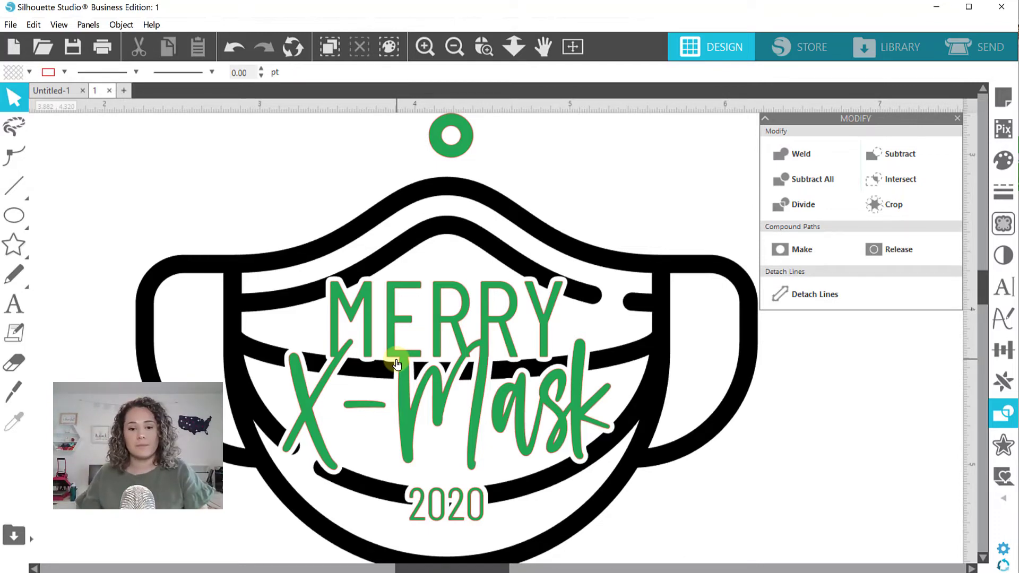
click(471, 194)
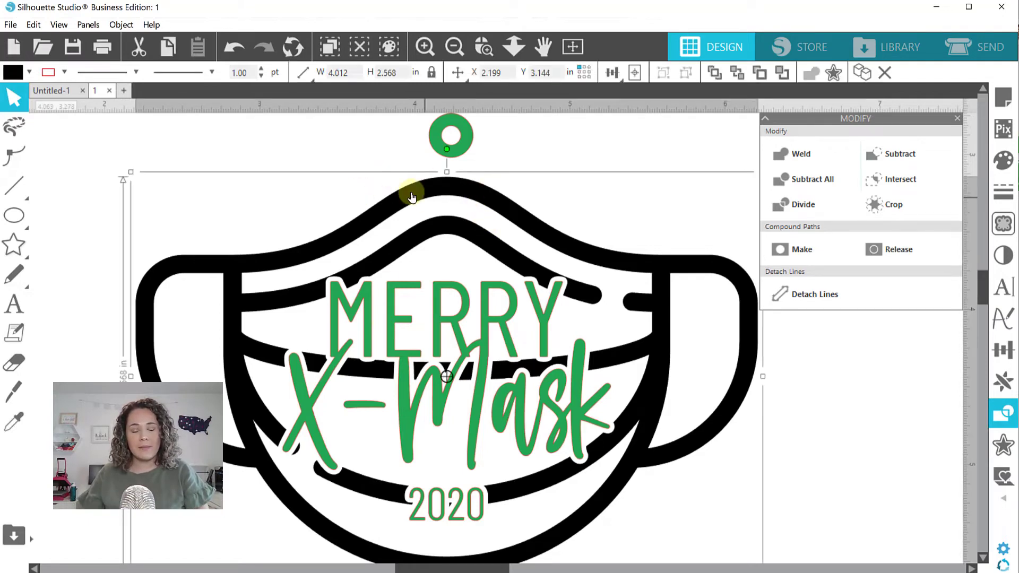
click(453, 46)
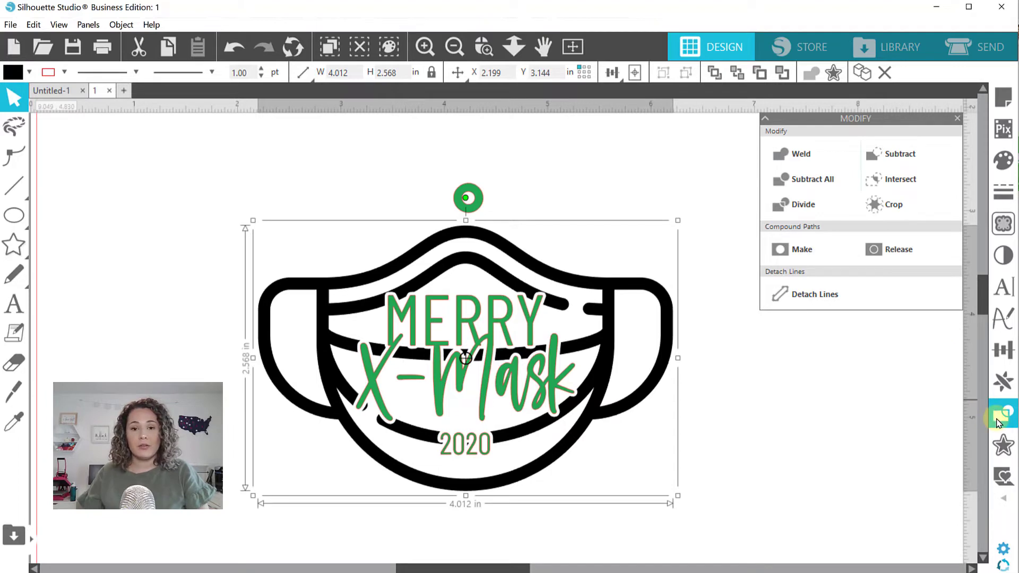
click(1007, 444)
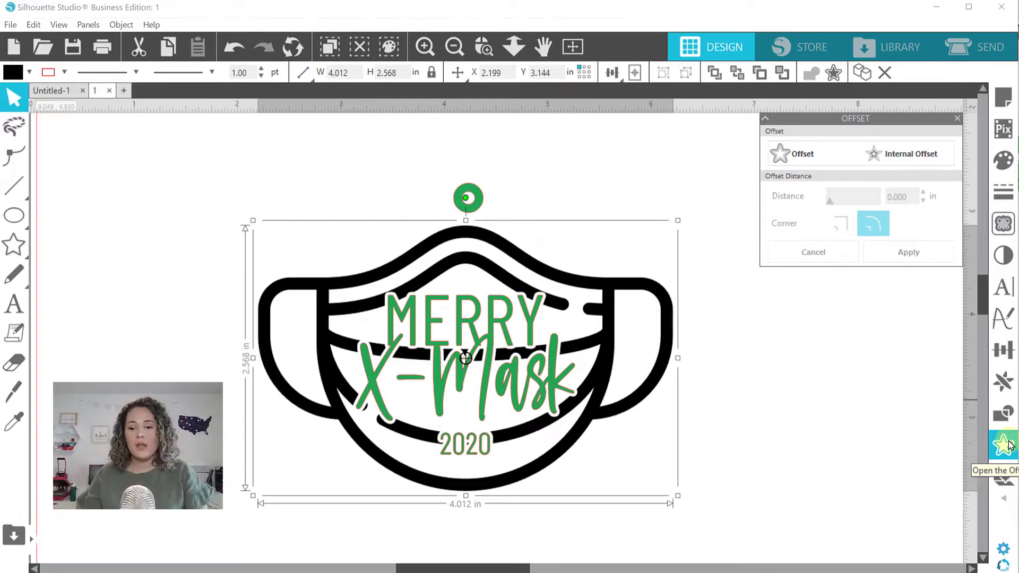
click(790, 154)
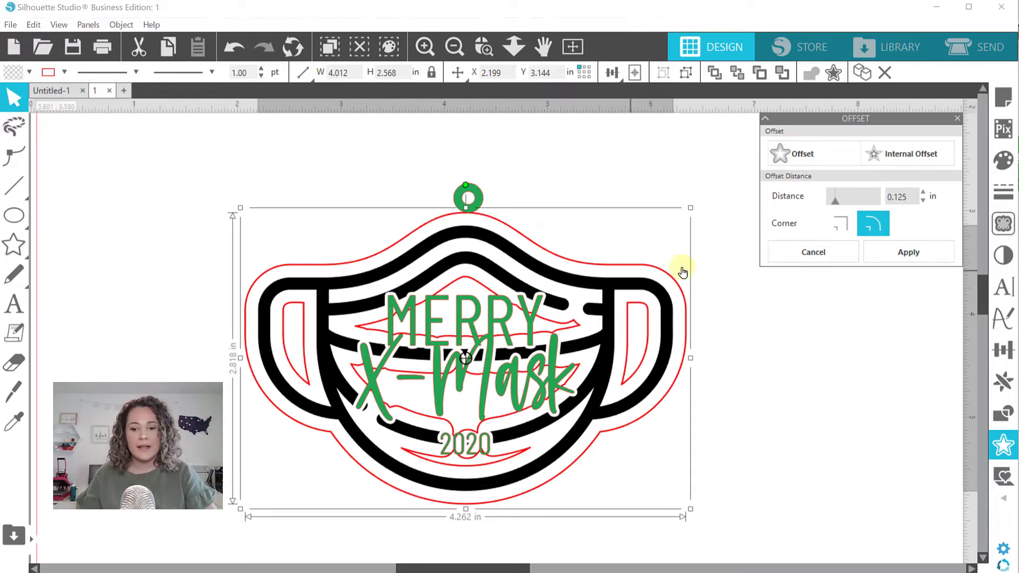
double_click(902, 196)
text(.08)
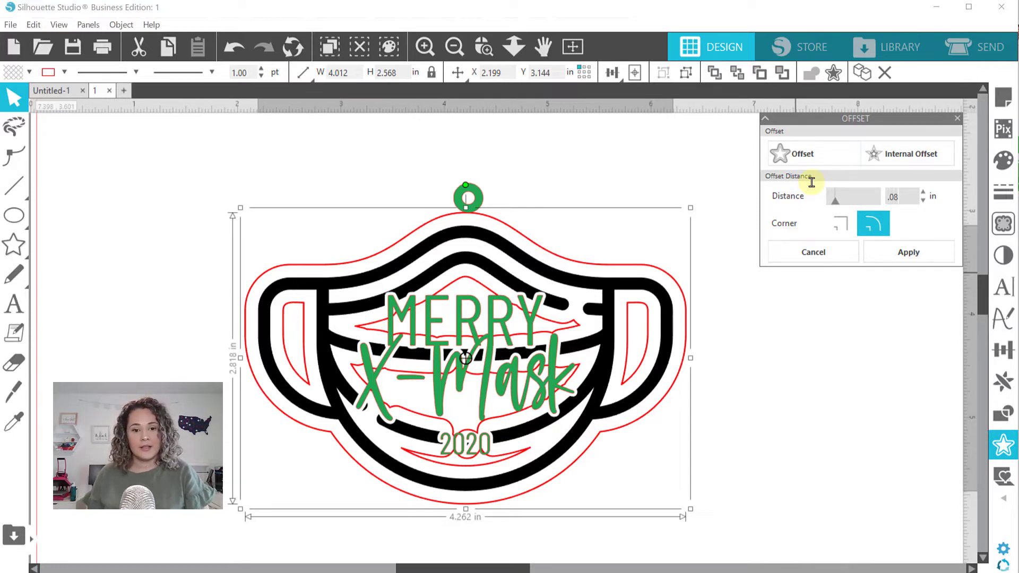
key(Return)
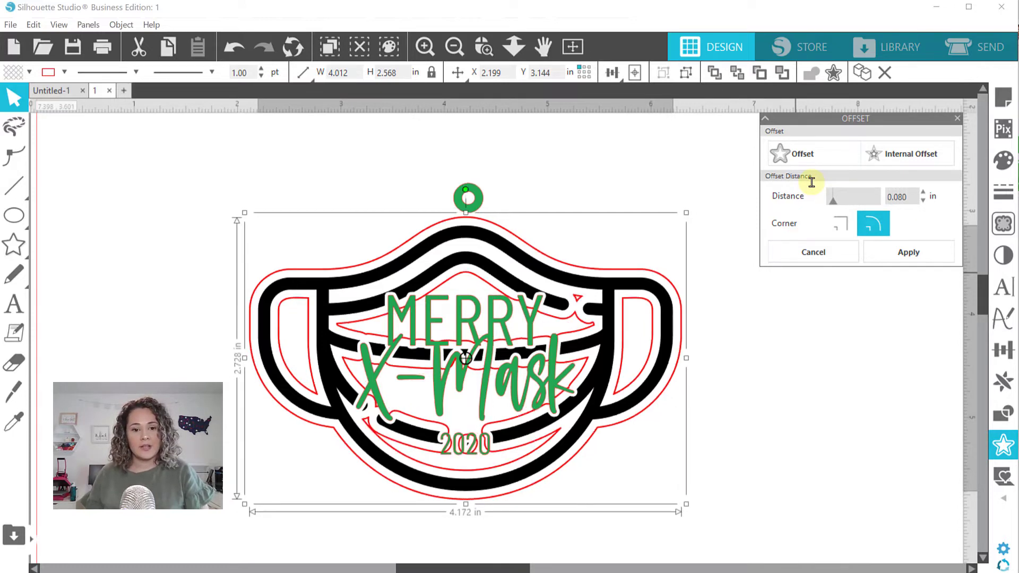
click(891, 256)
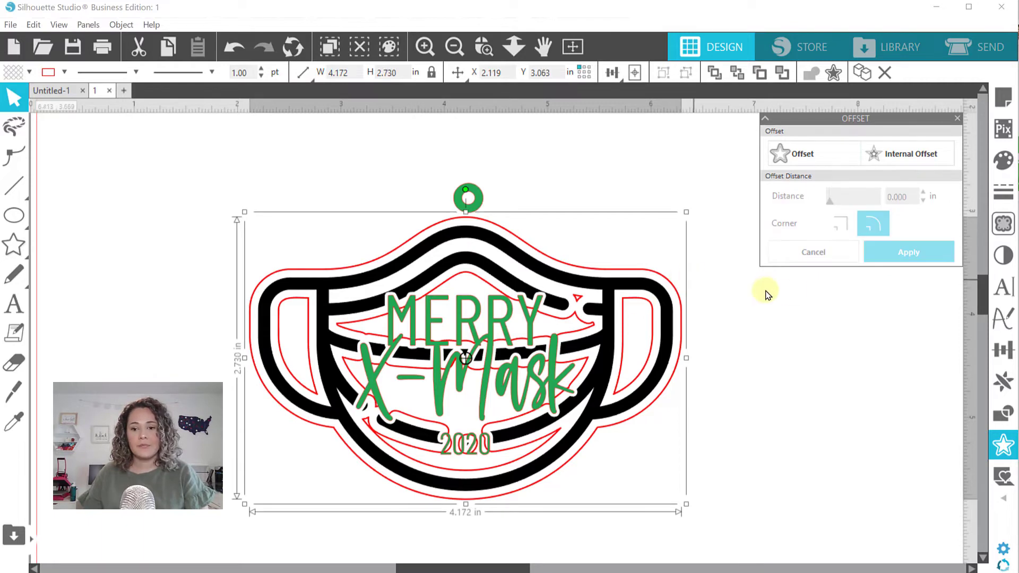
Move the mask's offset clear of the design, to about X 3.77 in, Y 5.31 in
scroll(717, 283, down, 3)
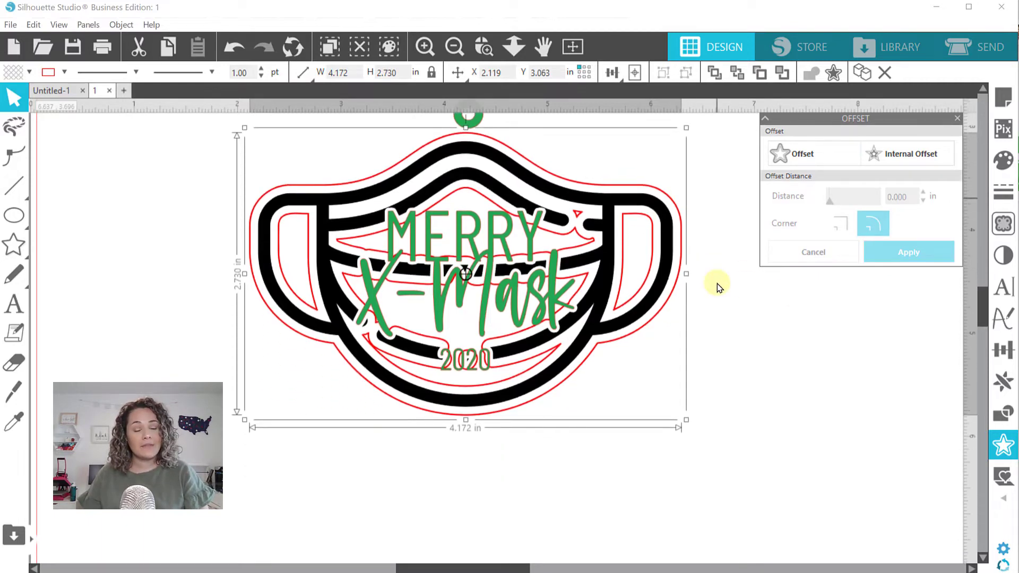
drag(535, 403, 798, 530)
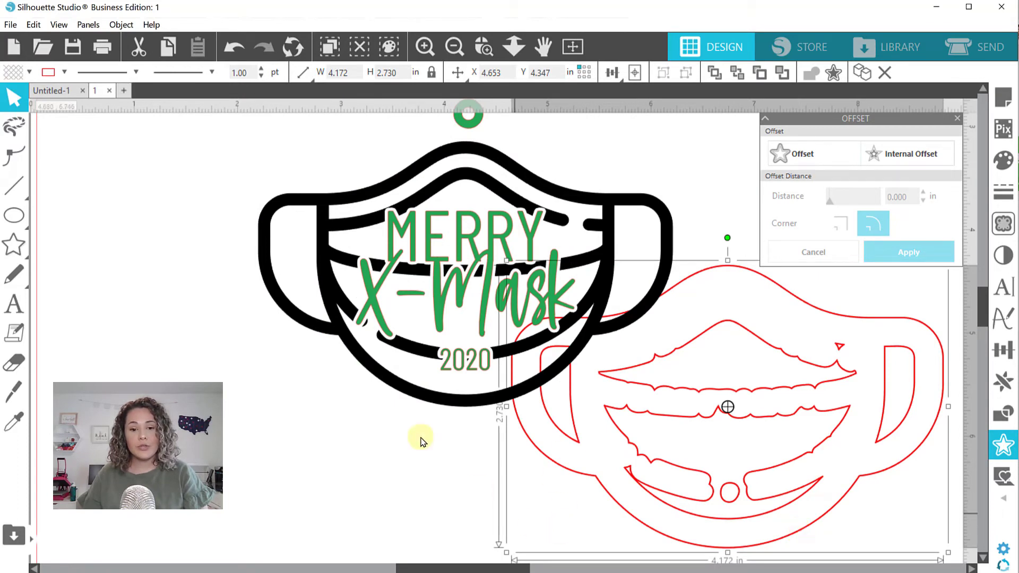
scroll(425, 444, down, 3)
drag(702, 407, 620, 521)
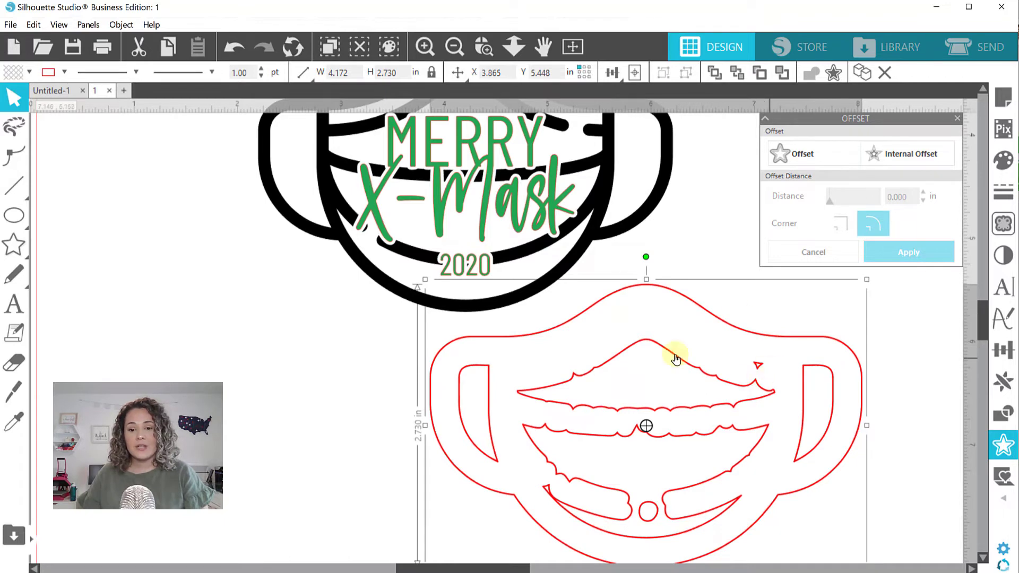
drag(646, 357, 636, 342)
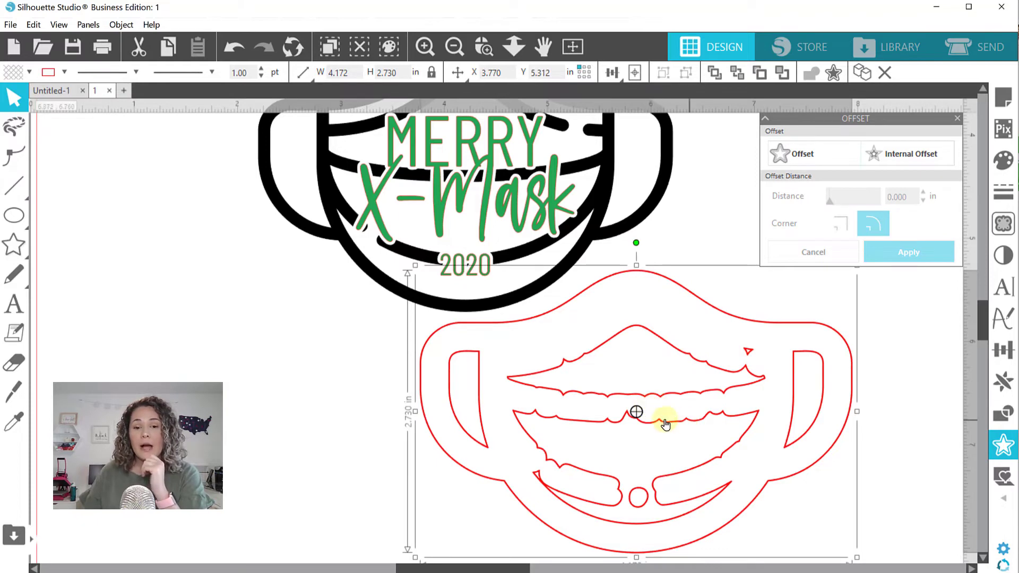
Release the offset's compound path and delete all the inner shapes, keeping only the outer outline
right_click(625, 338)
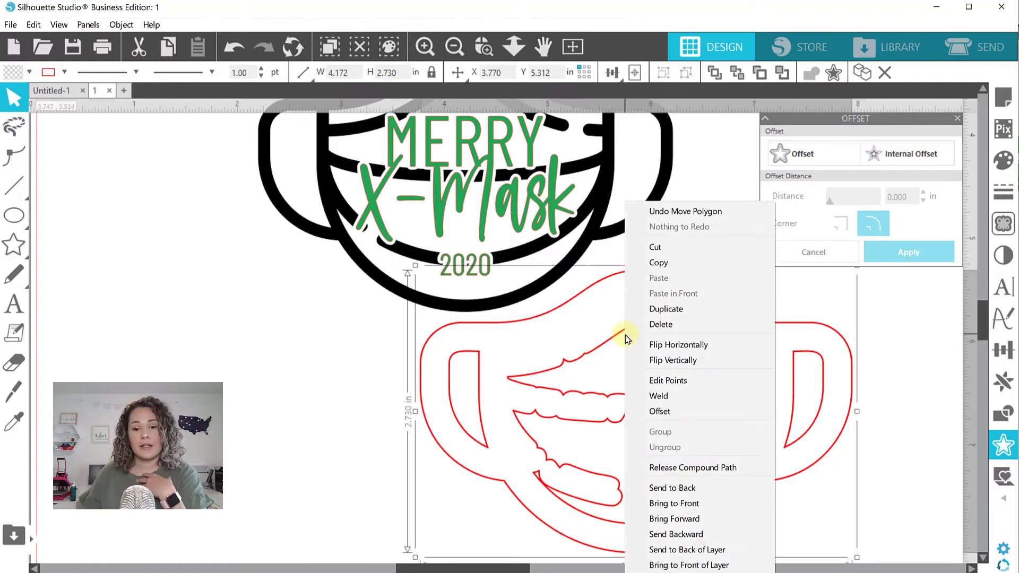
click(693, 468)
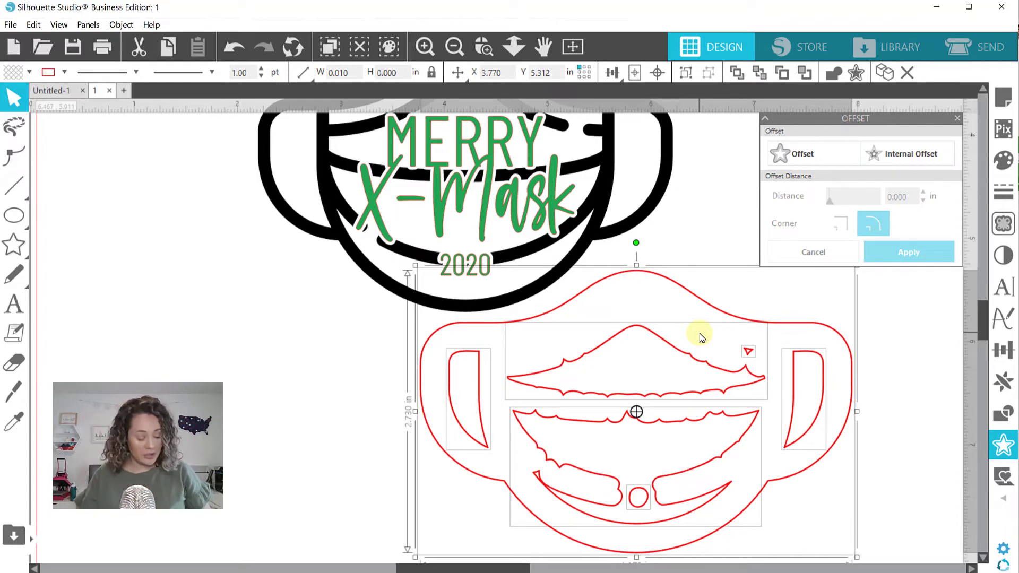
click(648, 276)
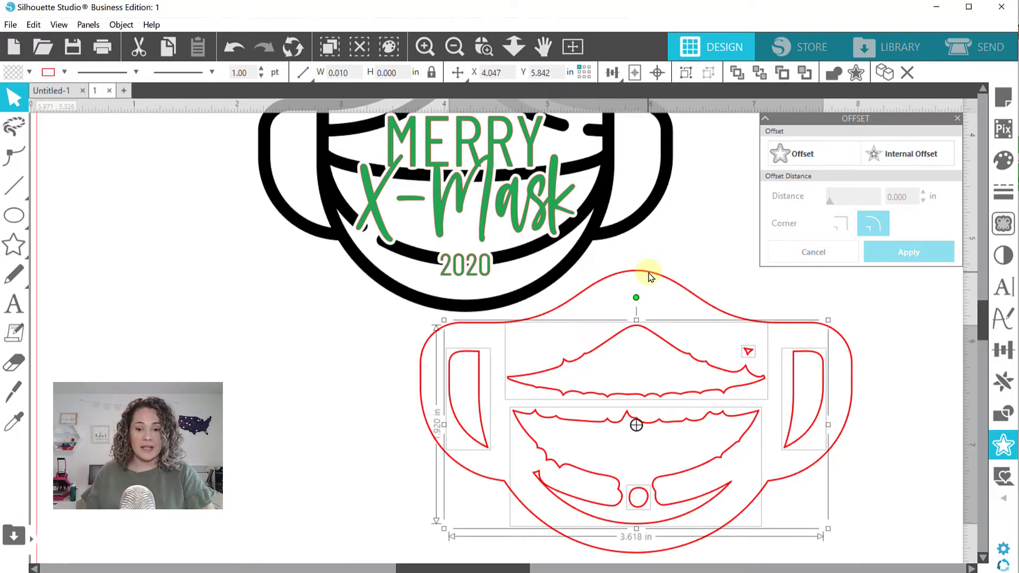
key(Delete)
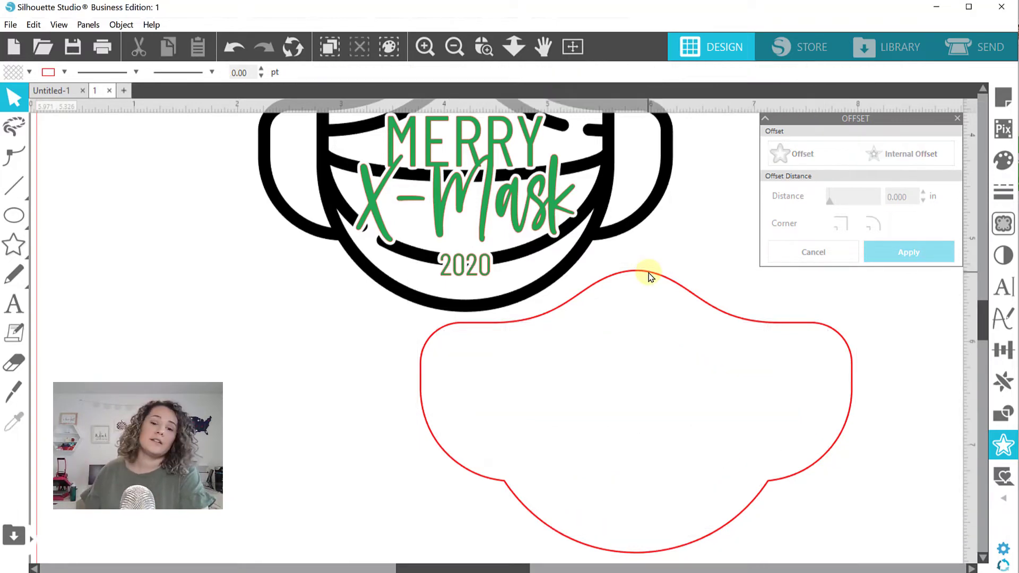
Move the outer outline back around the black mask and center the two shapes on each other
drag(635, 411, 555, 334)
scroll(557, 215, up, 3)
scroll(559, 214, down, 1)
drag(773, 455, 688, 301)
drag(252, 189, 282, 257)
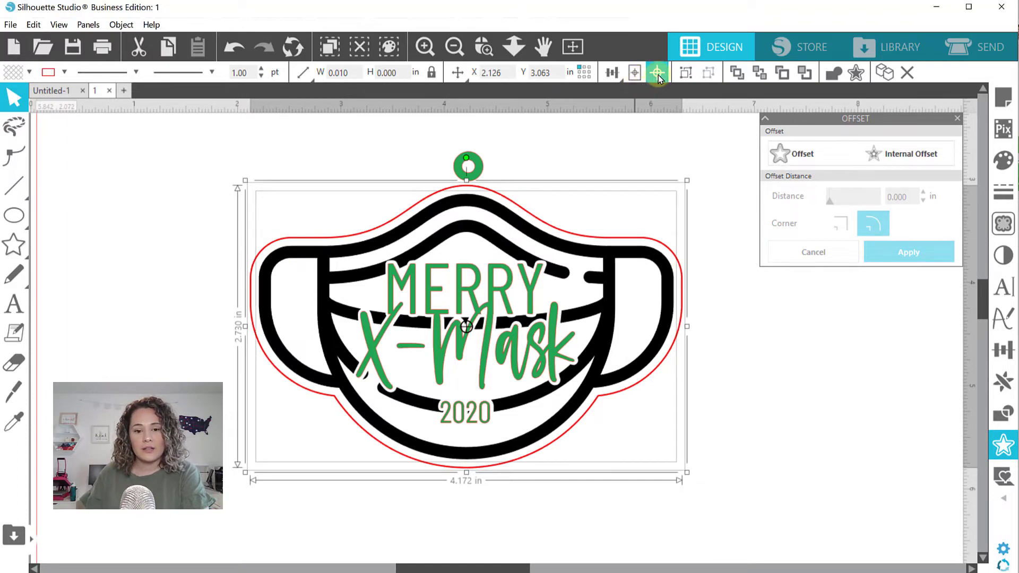
Nudge the "MERRY X-Mask 2020" text slightly right, to X 3.154 in
click(783, 377)
click(557, 354)
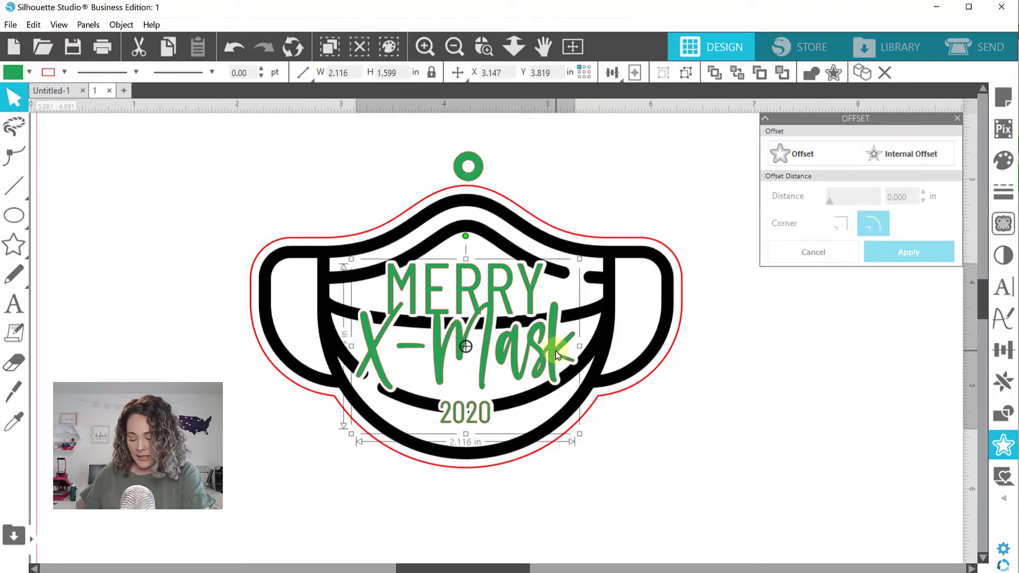
key(Right)
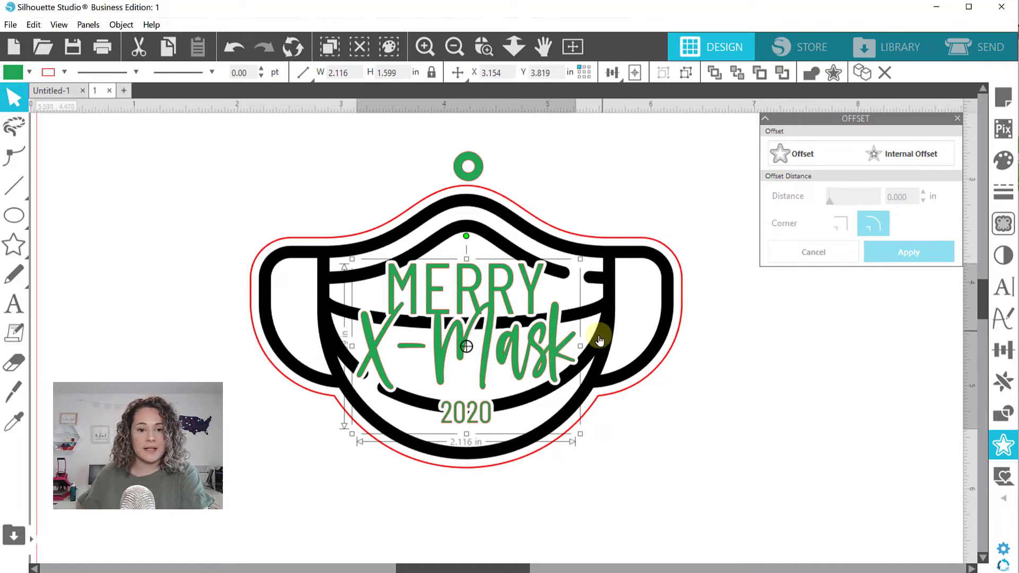
Nudge the green hanging ring down to Y 2.850 in so it overlaps the peak of the mask outline
click(536, 164)
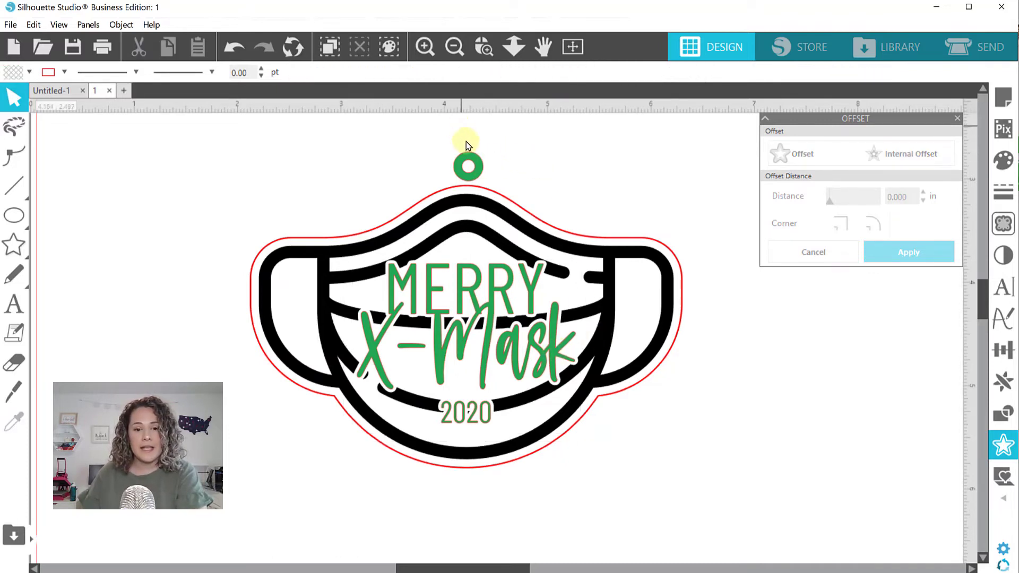
click(468, 165)
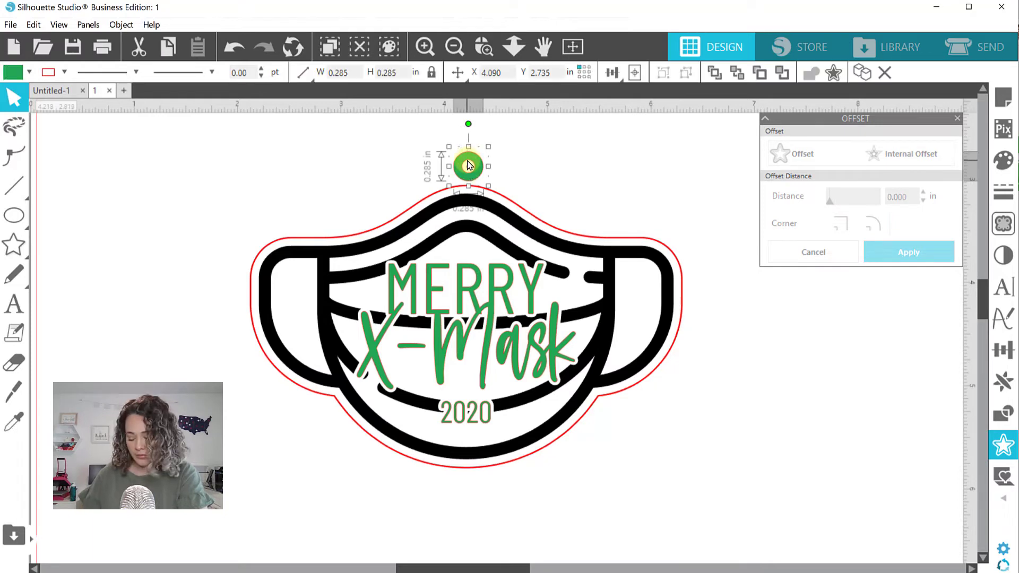
drag(468, 161, 468, 166)
key(Down)
key(Down)
key(Down)
key(Down)
key(Down)
key(Down)
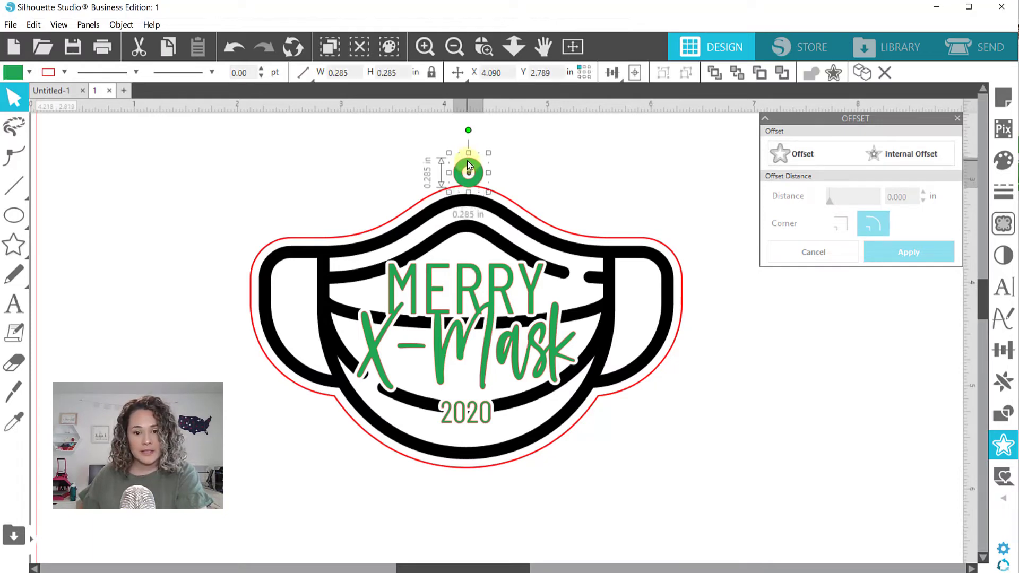
key(Down)
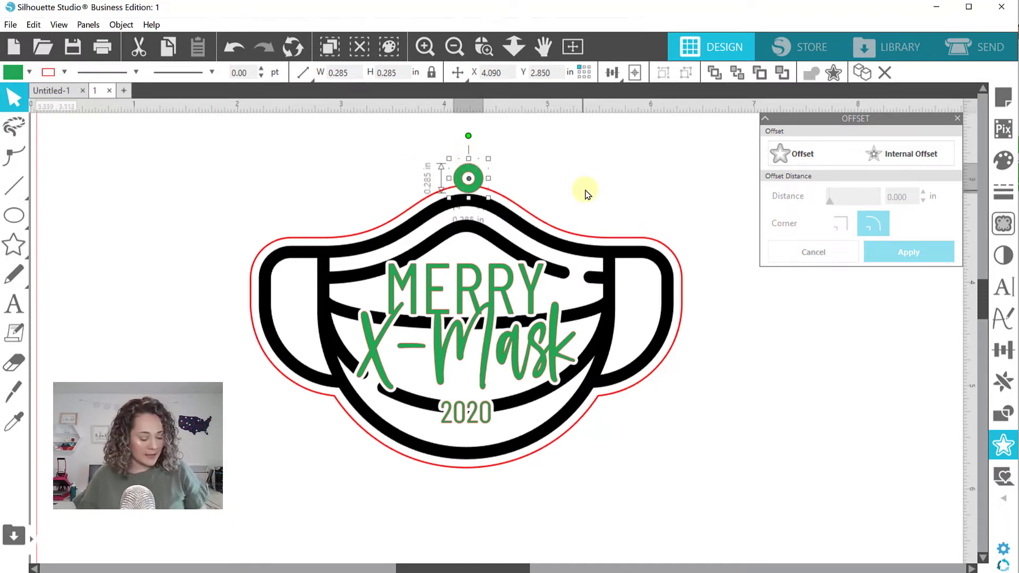
Weld the hanging ring to the mask outline and send the welded shape behind the mask and text
key(ctrl+a)
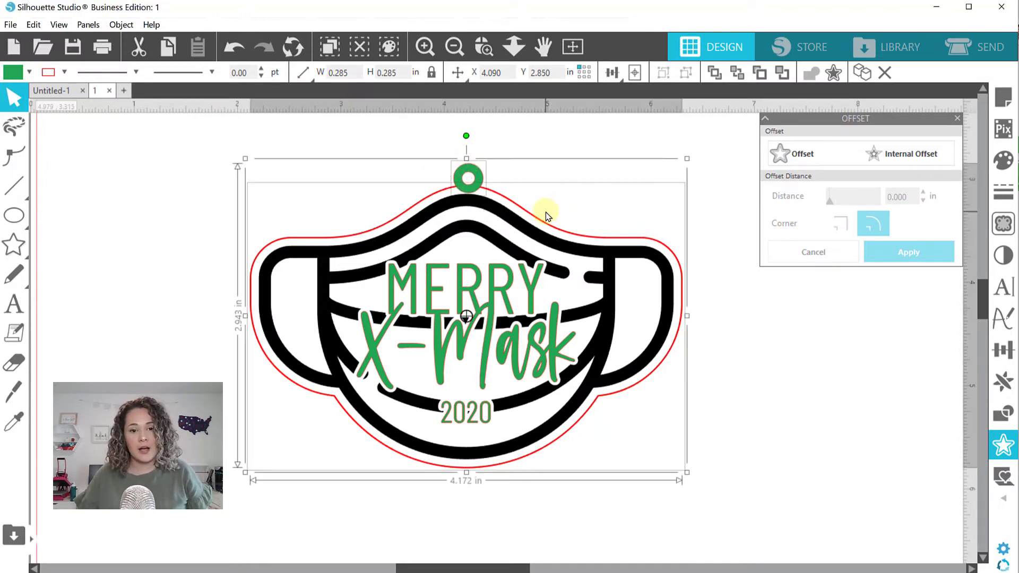
click(834, 74)
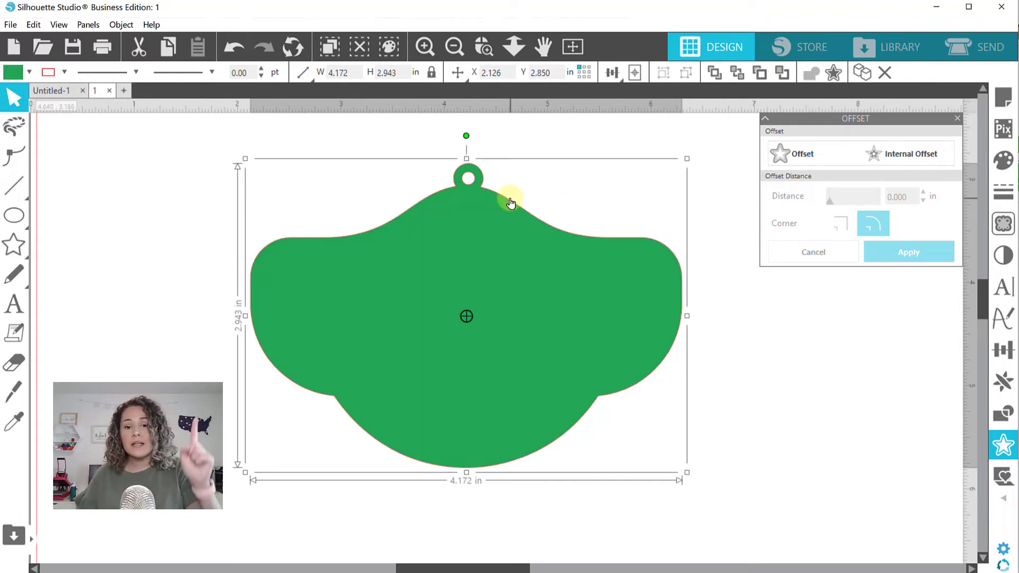
right_click(470, 199)
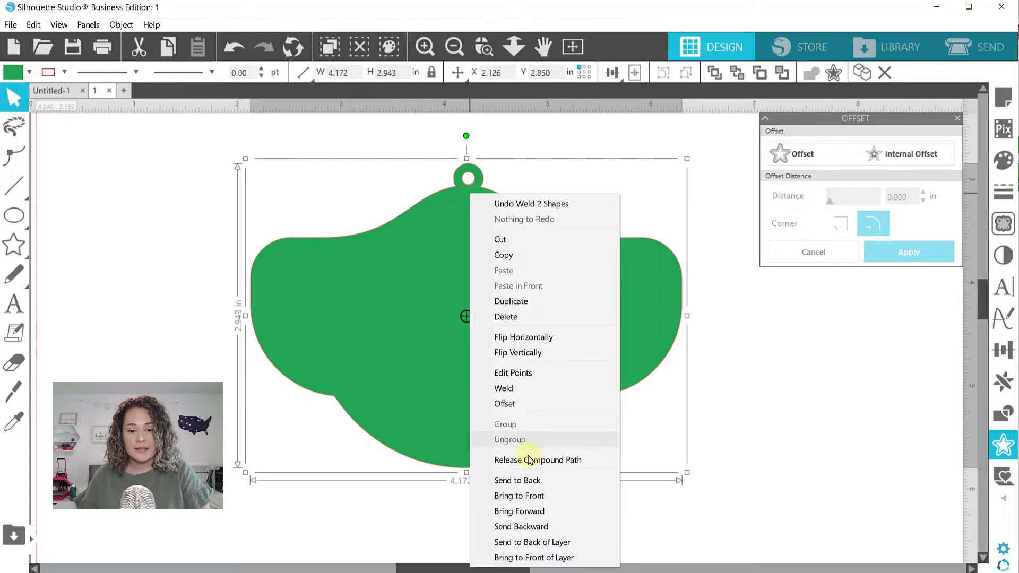
click(530, 481)
click(619, 518)
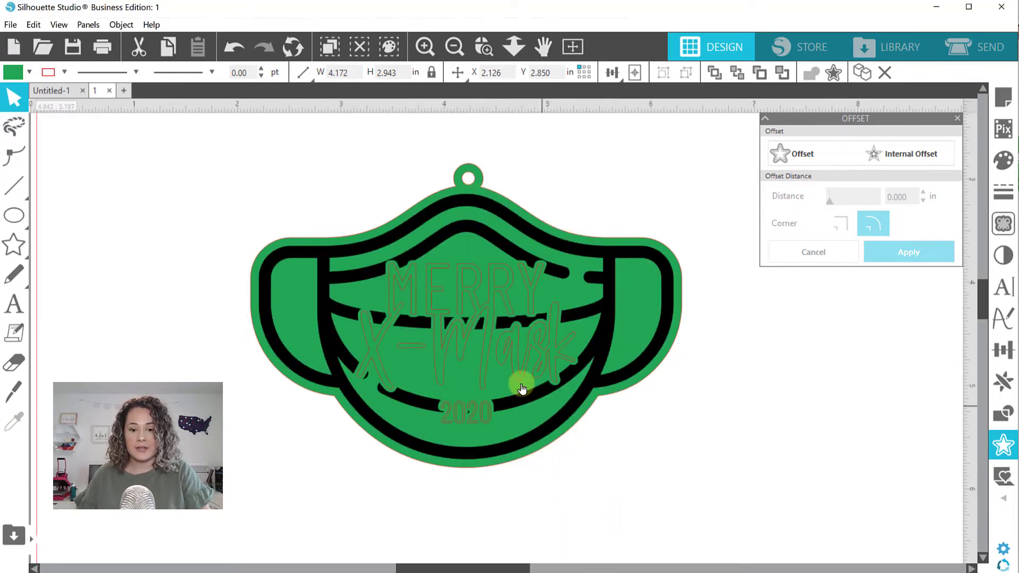
click(500, 367)
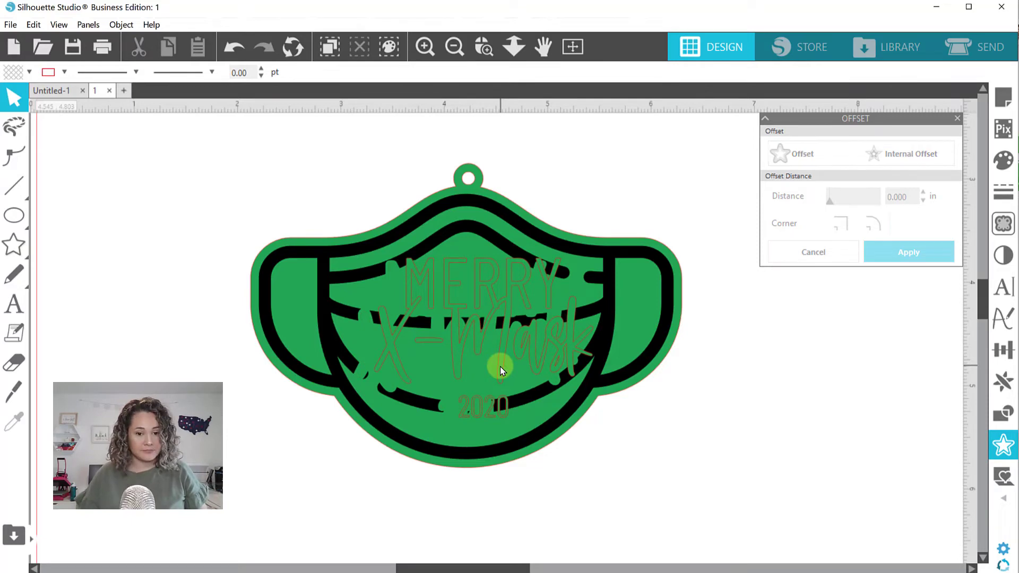
Change the fill of the backing shape with the hanging ring to gray
click(665, 380)
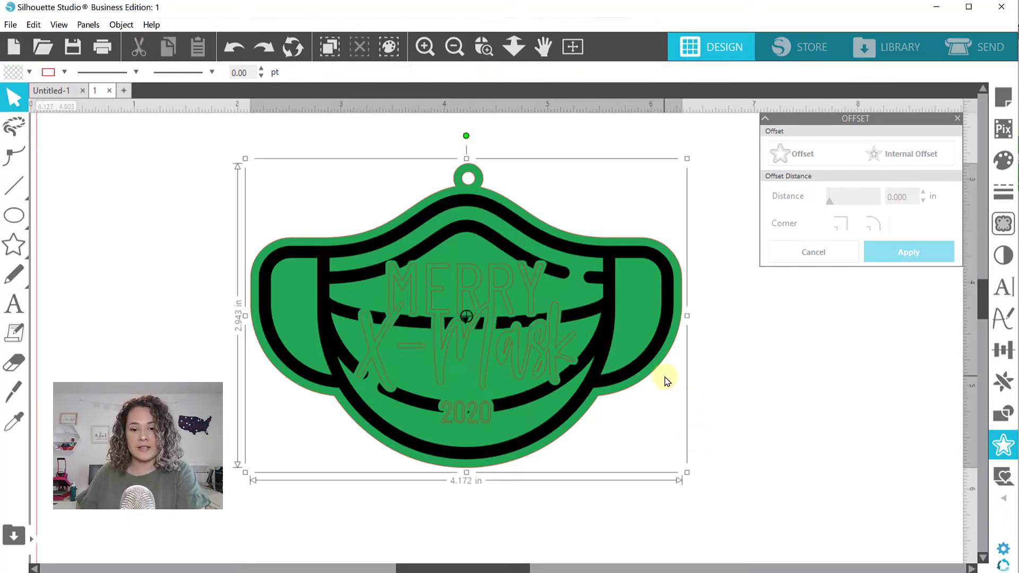
click(29, 72)
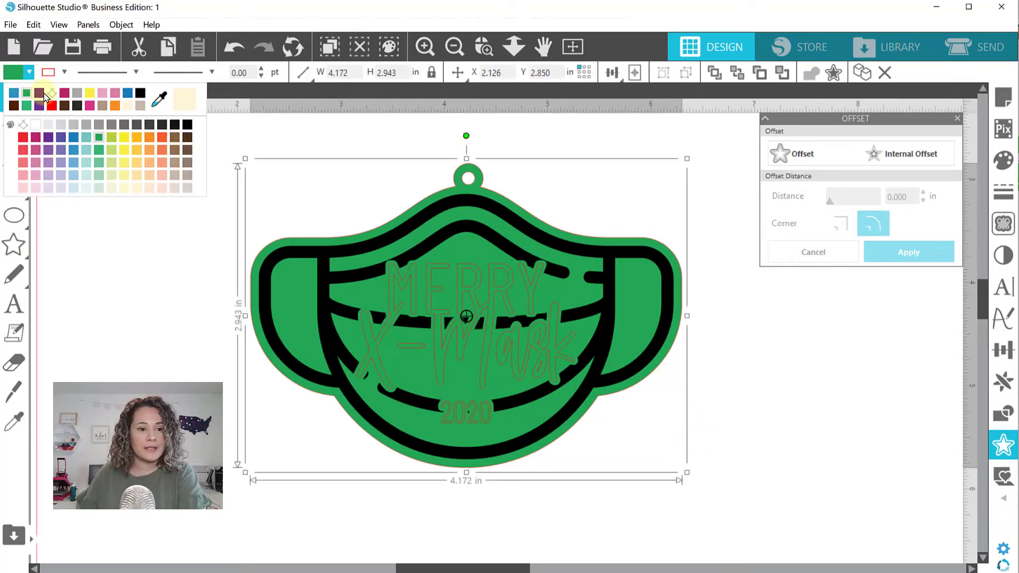
click(78, 93)
click(132, 237)
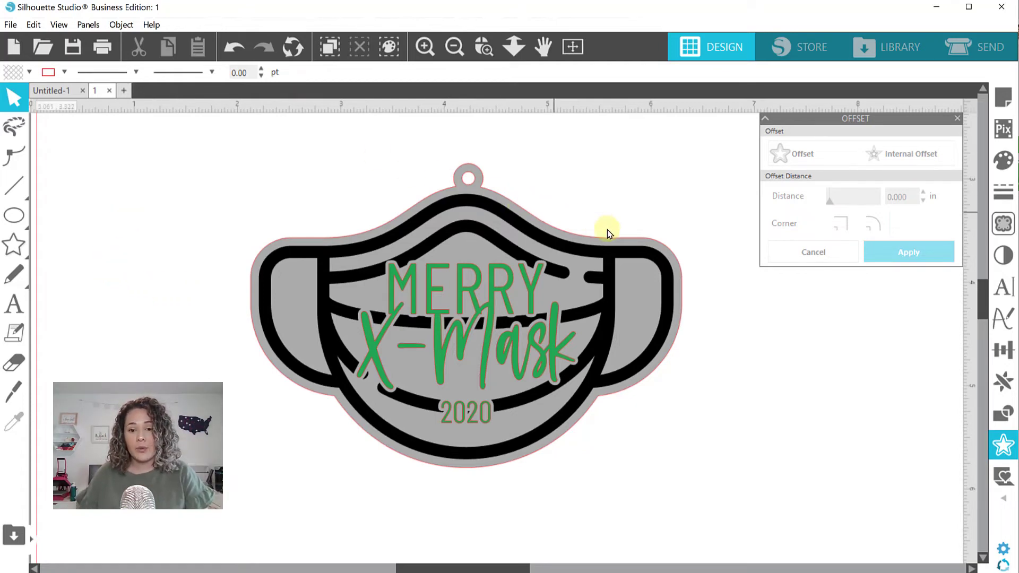
Set the line color of the mask drawing to black to match its fill
click(306, 260)
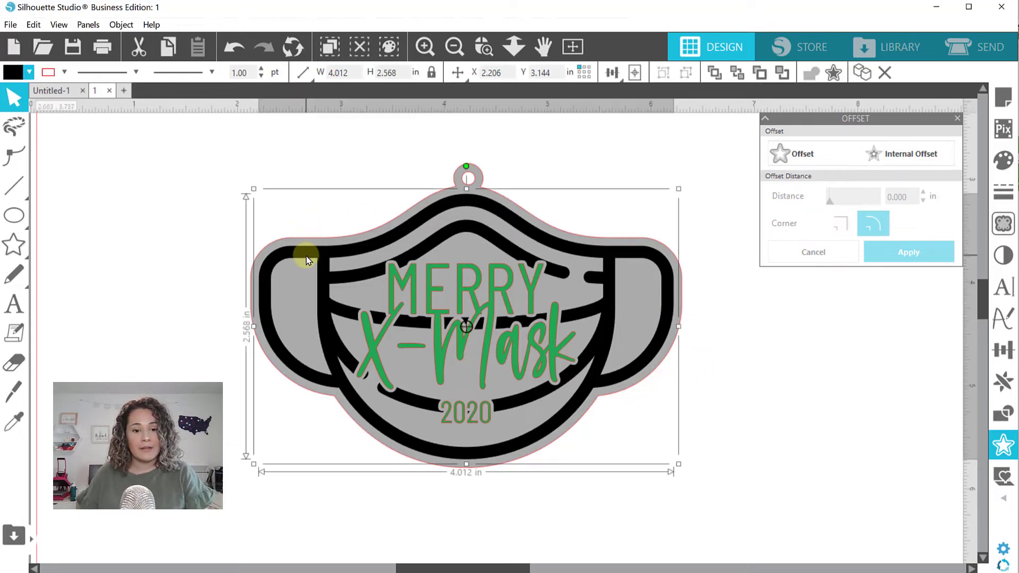
click(61, 72)
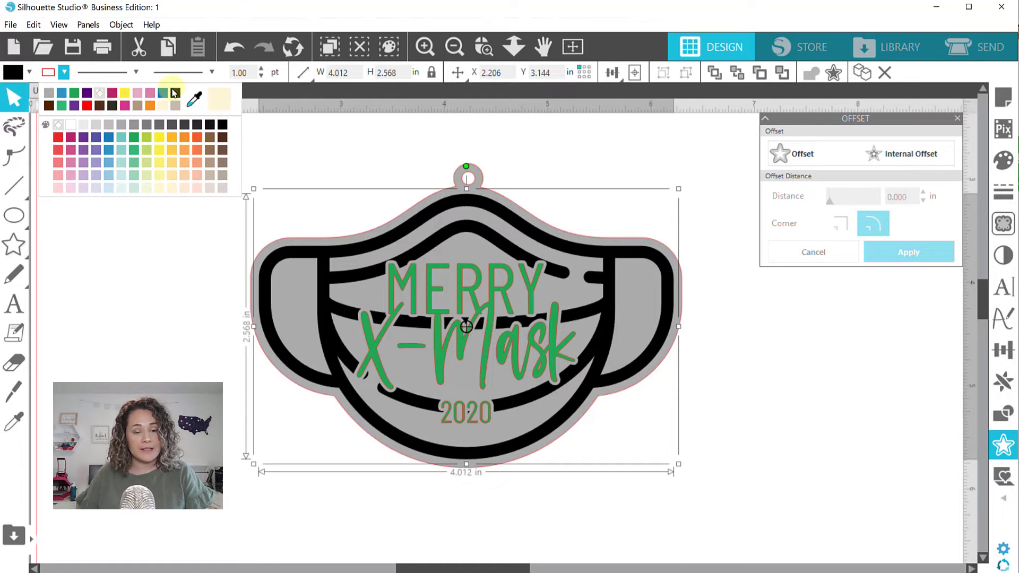
click(175, 92)
click(207, 243)
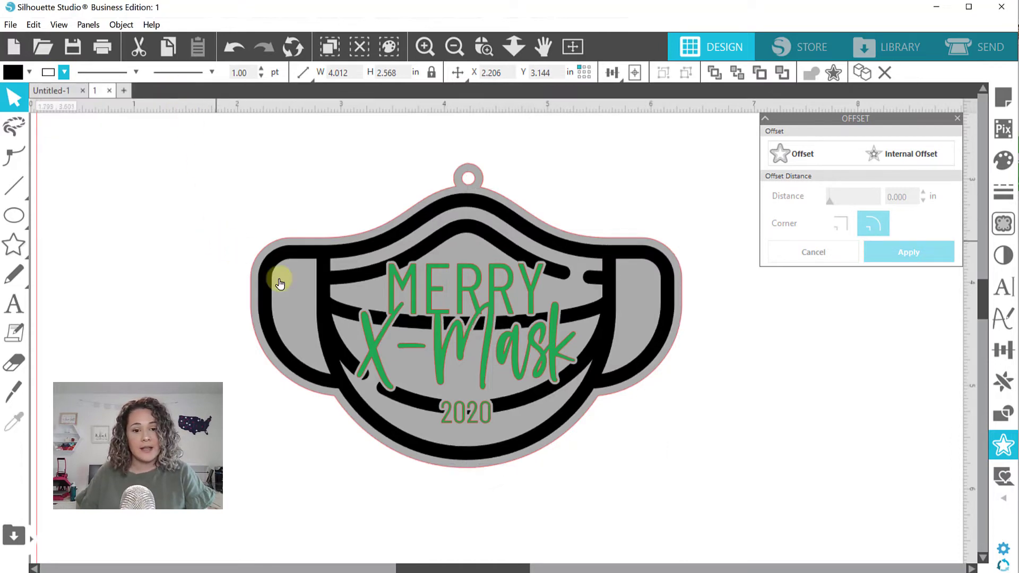
Give the "MERRY X-Mask 2020" text a green fill and a matching green line color
click(436, 347)
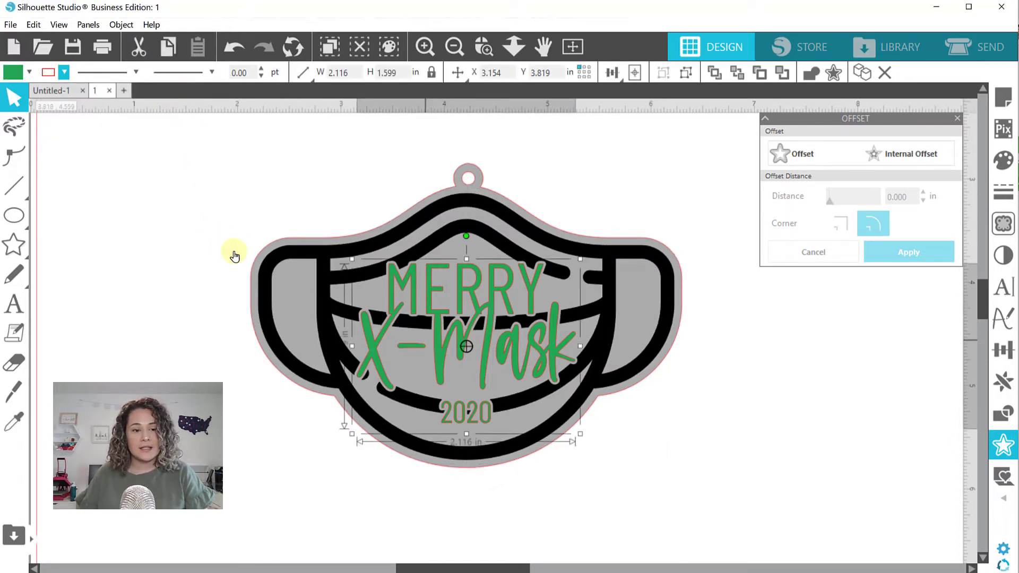
click(29, 72)
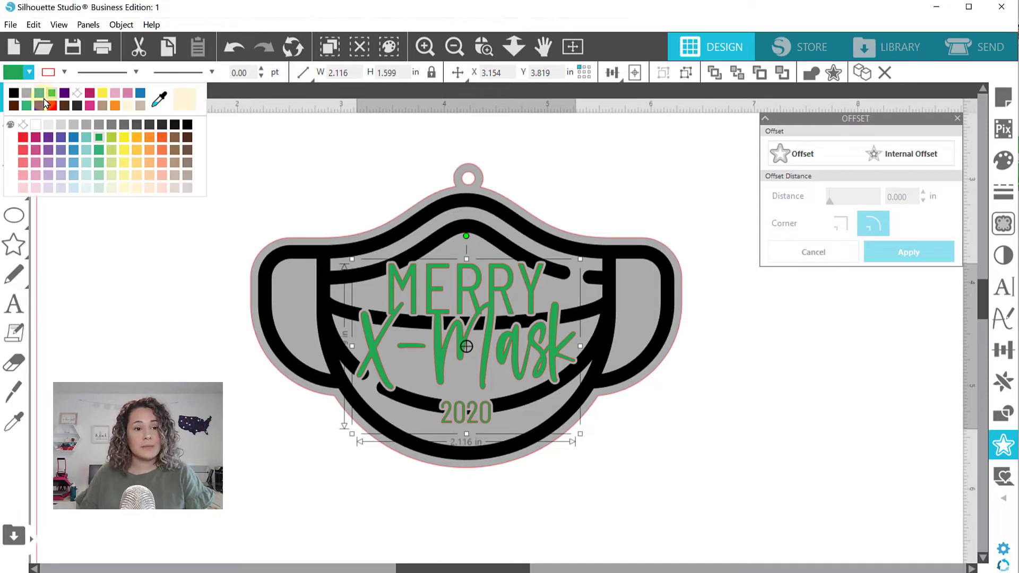
click(53, 93)
click(64, 72)
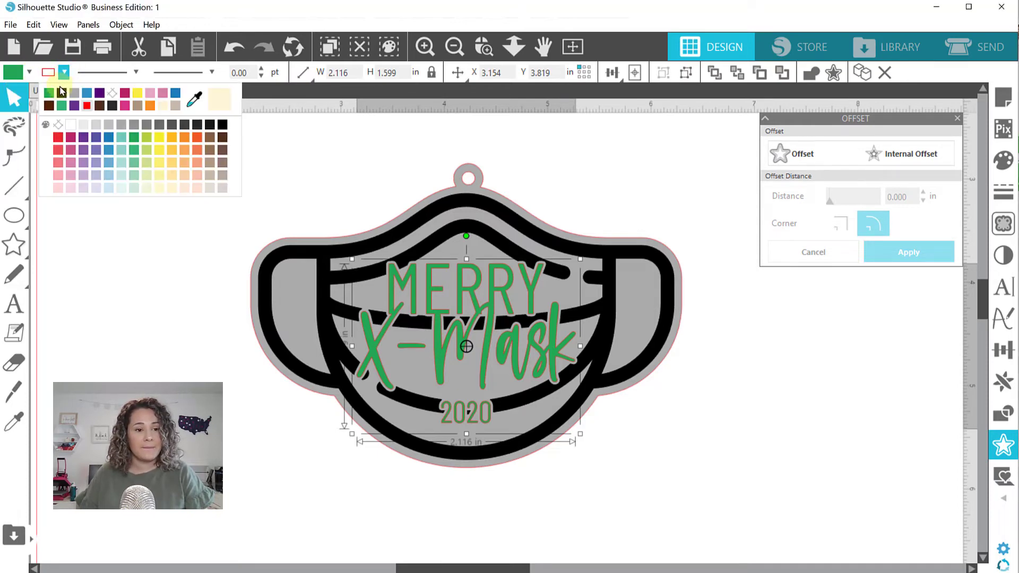
click(52, 95)
click(130, 271)
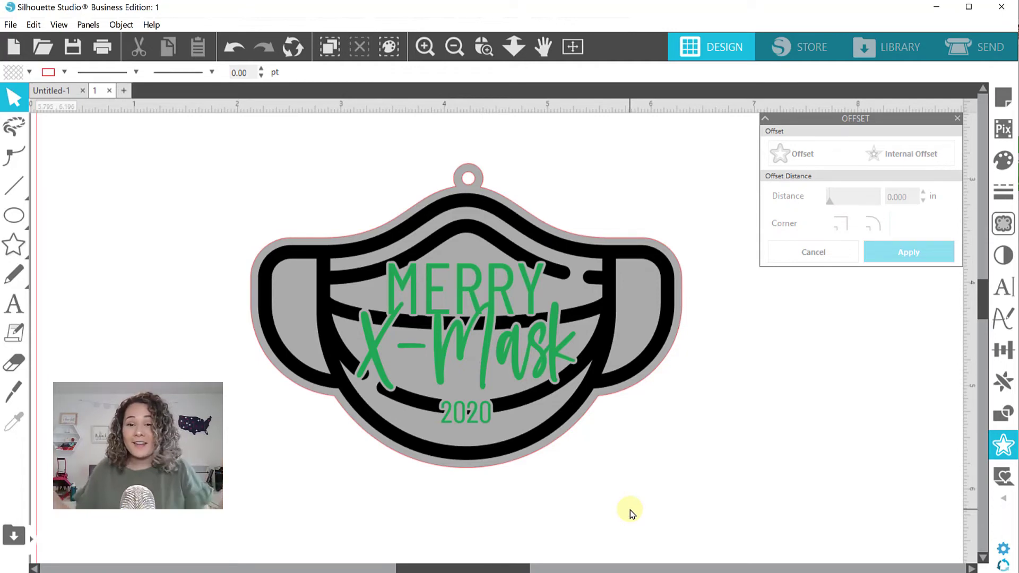
Select all the ornament's layers together and open the file commands
drag(186, 170, 677, 485)
drag(182, 162, 537, 433)
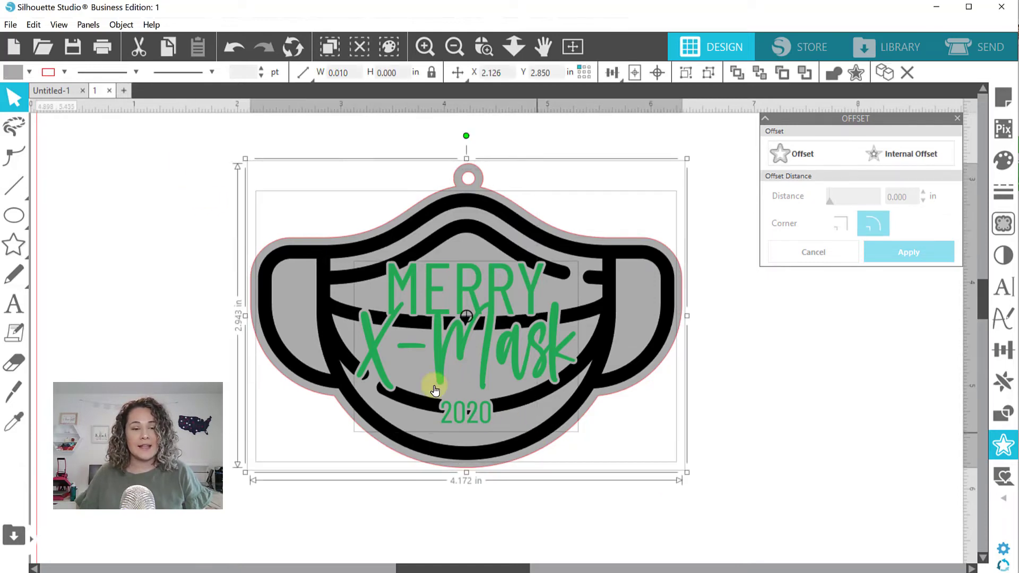
click(10, 24)
mouse_move(33, 24)
Switch to the Merry X Mask design in Glowforge and move the artwork near the middle of the blue material
click(374, 4)
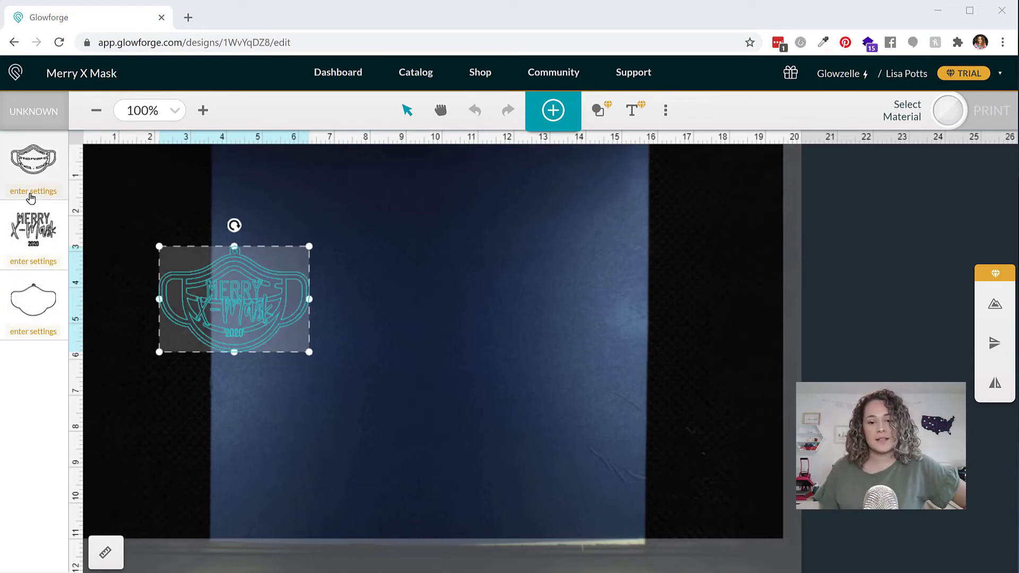
drag(234, 299, 488, 322)
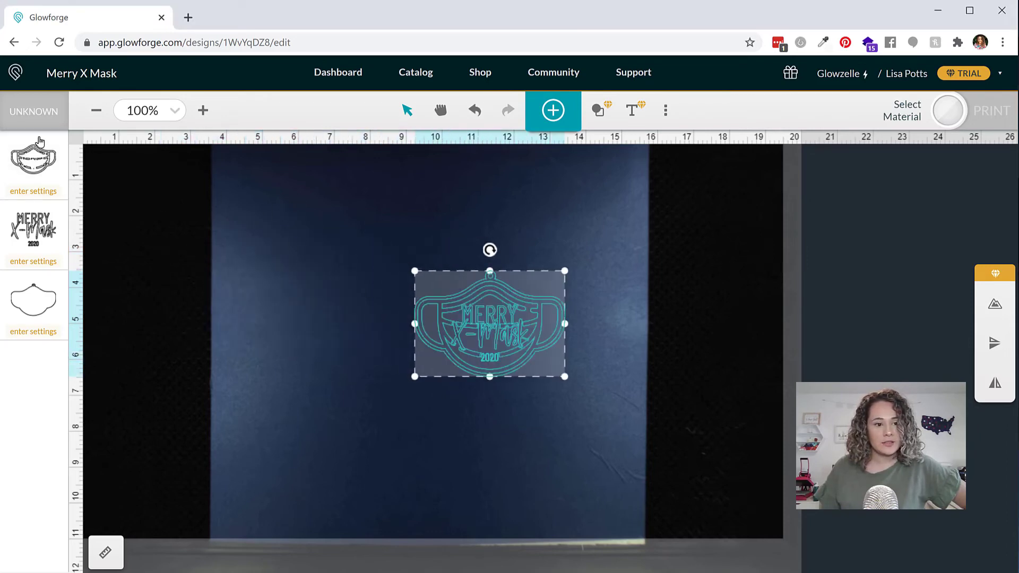
Assign the custom Birch_Light engrave setting to the mask layer and review its speed, power and lines per inch
click(32, 166)
click(107, 154)
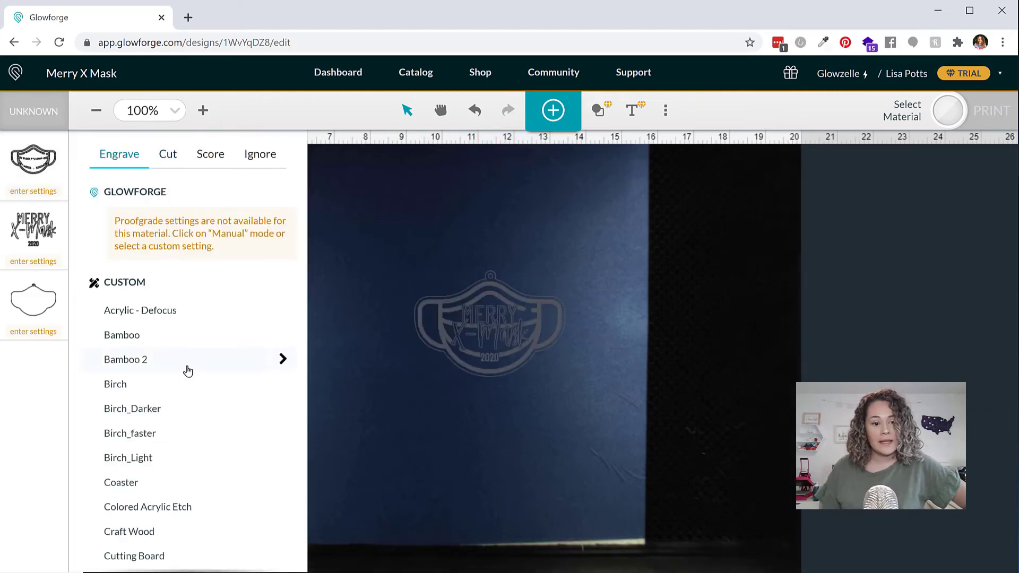
scroll(186, 368, down, 1)
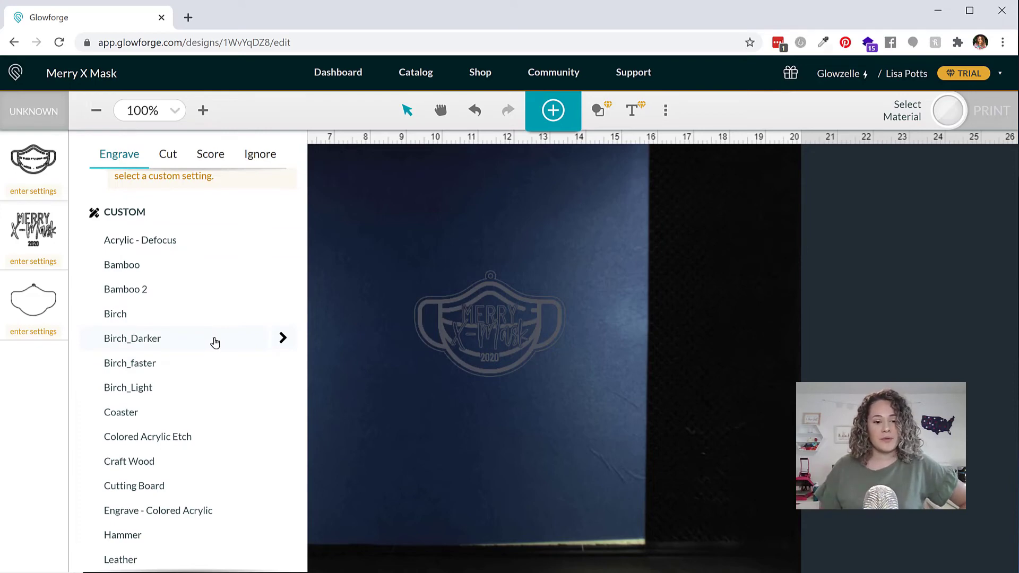
click(168, 390)
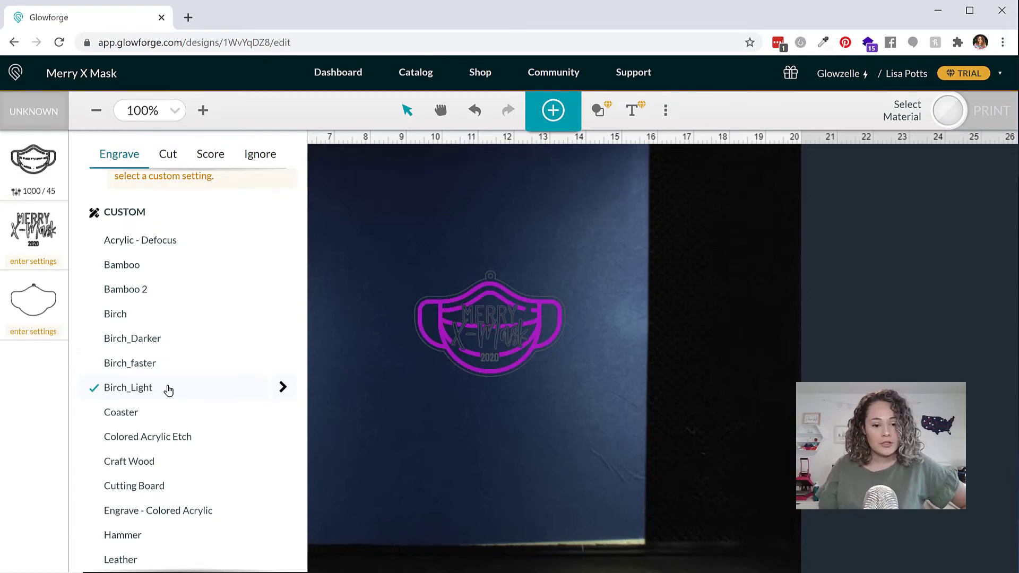
click(283, 388)
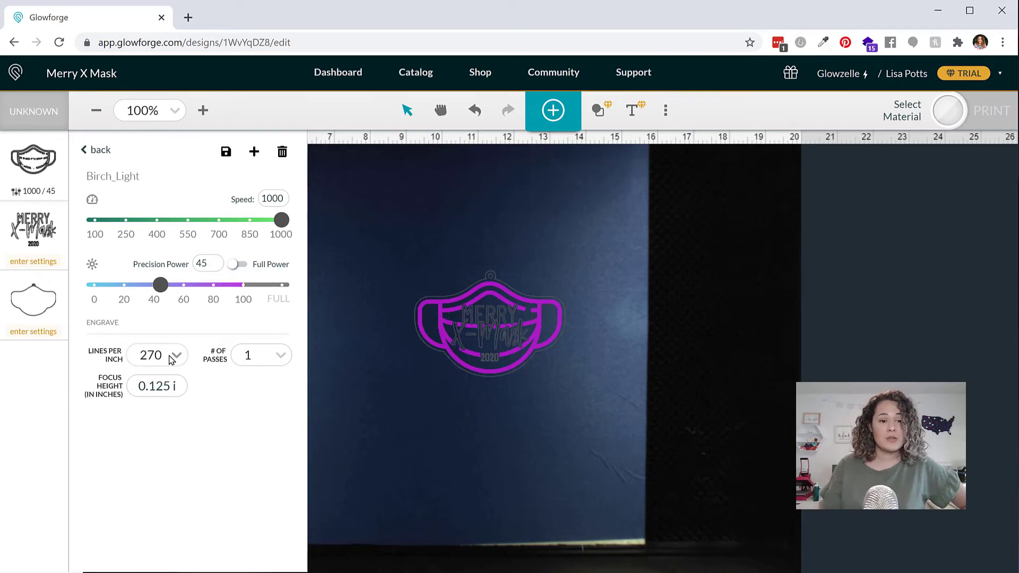
click(93, 150)
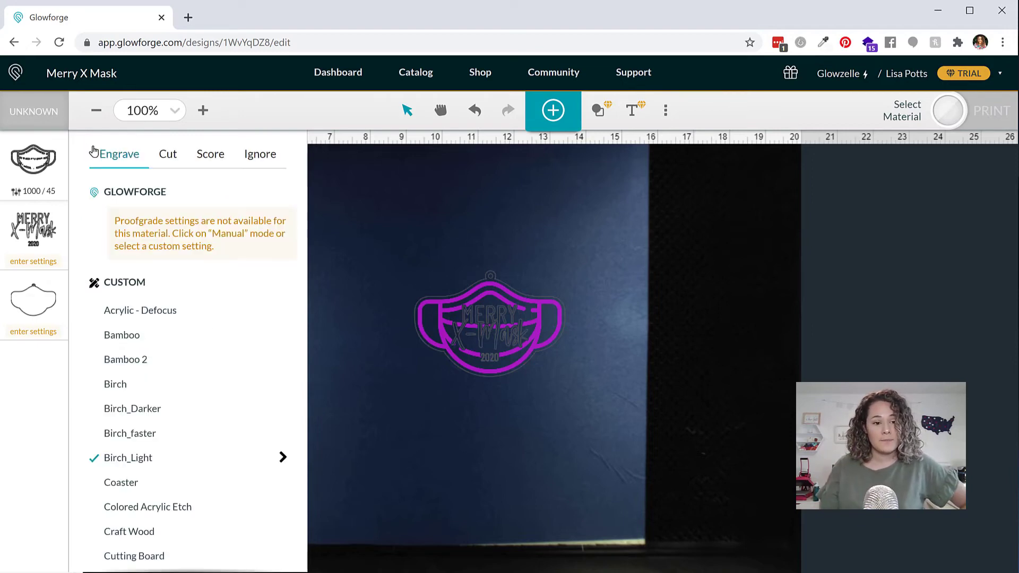
Try the custom Birch cut setting on the "MERRY X-Mask 2020" text layer and review its speed and power
click(32, 228)
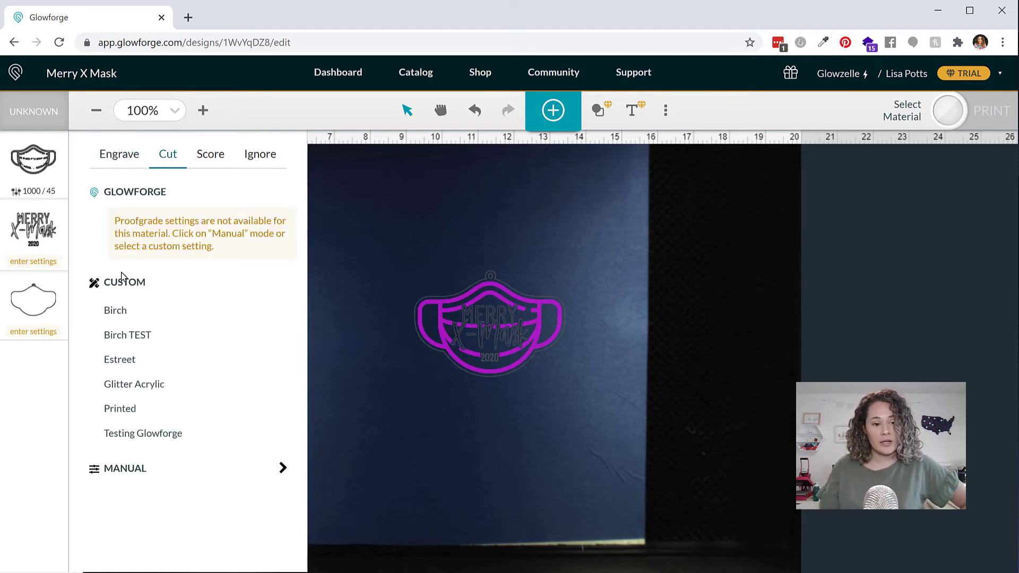
click(128, 316)
click(282, 310)
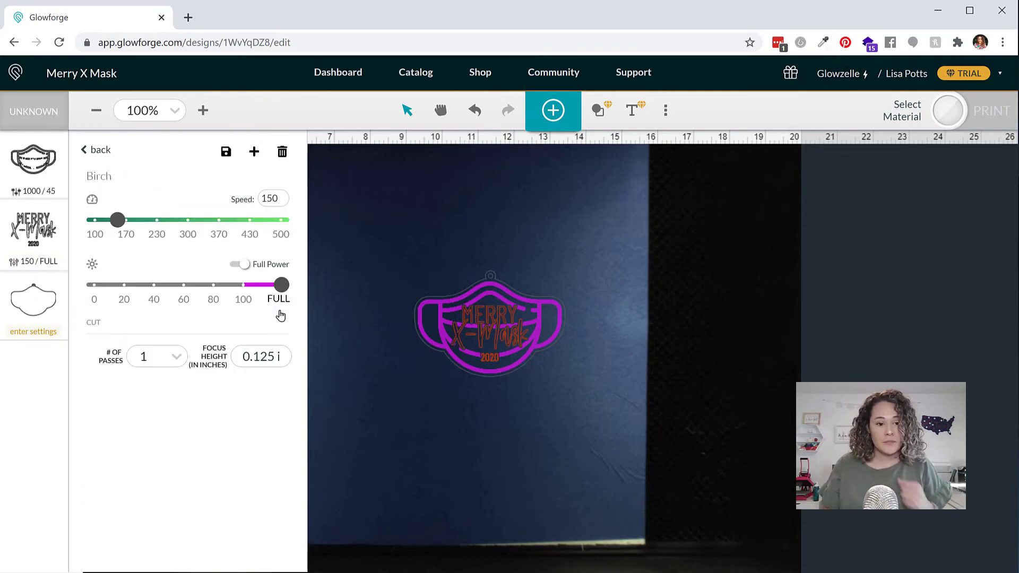
click(98, 150)
Assign the custom Birch_Darker engrave setting to the "MERRY X-Mask 2020" text layer and review its values
click(113, 158)
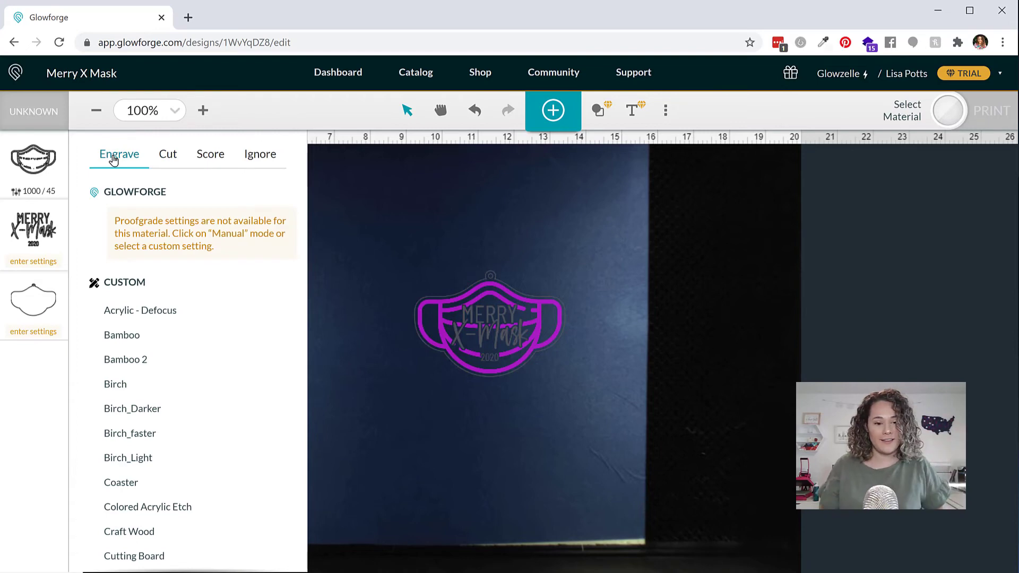
click(133, 415)
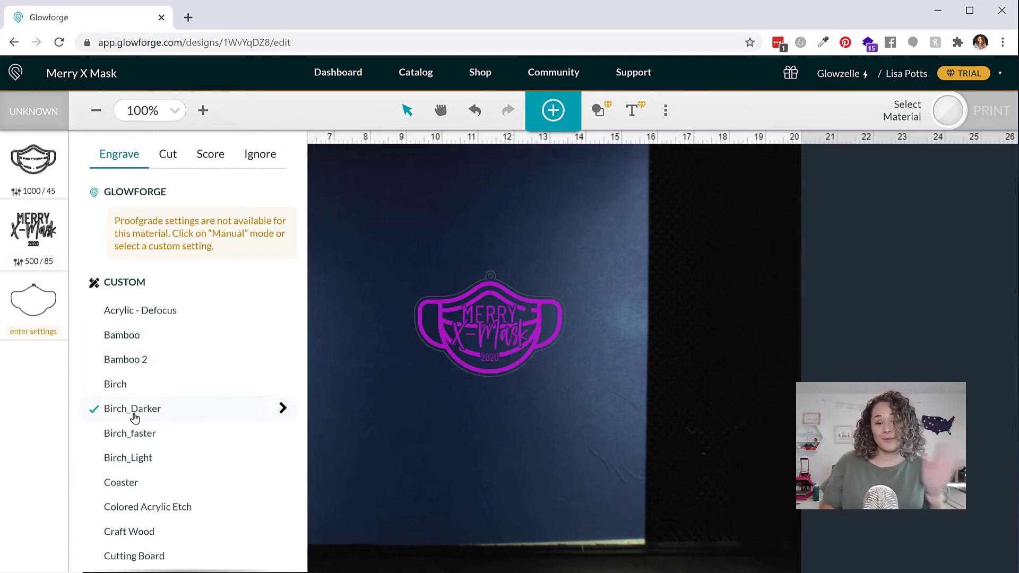
click(282, 409)
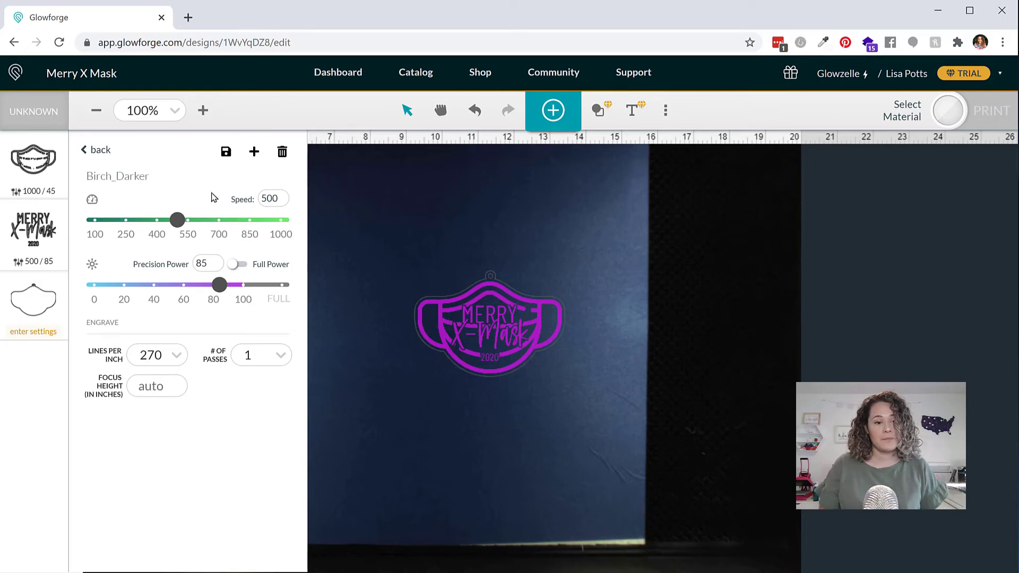
click(97, 151)
Assign the custom Birch cut setting to the outer outline layer with the hanging ring and close its settings
click(168, 153)
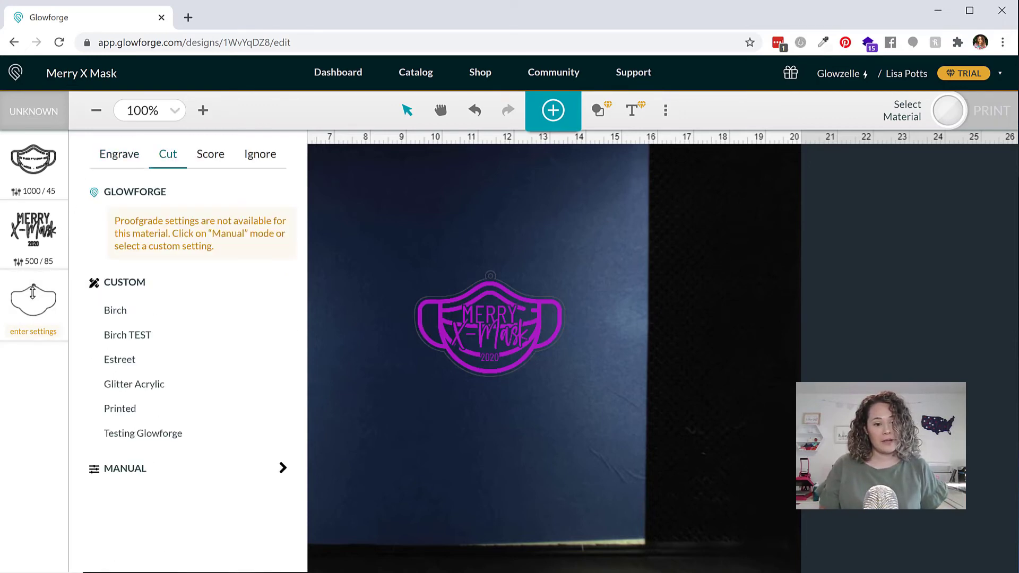
click(121, 311)
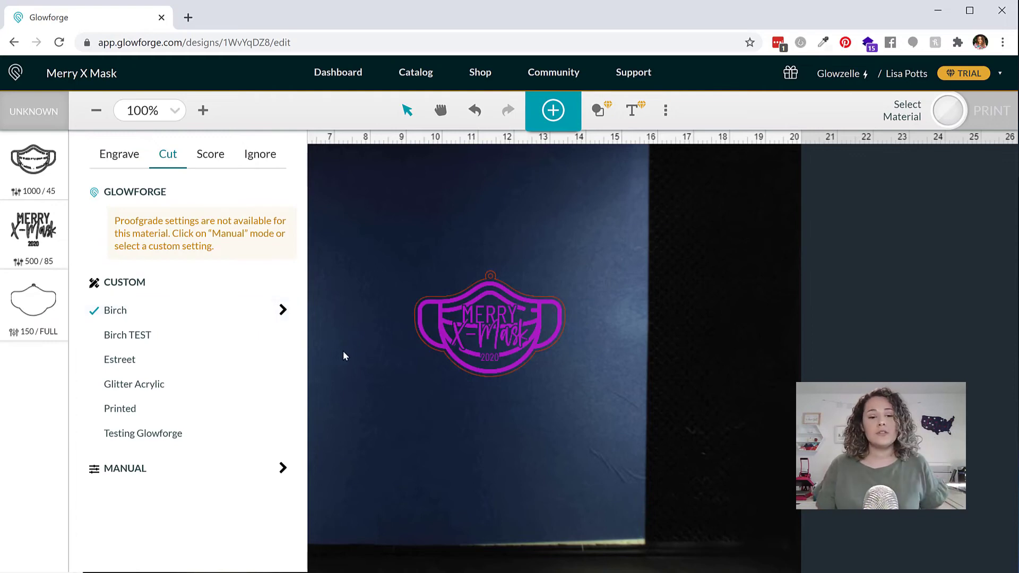
click(492, 267)
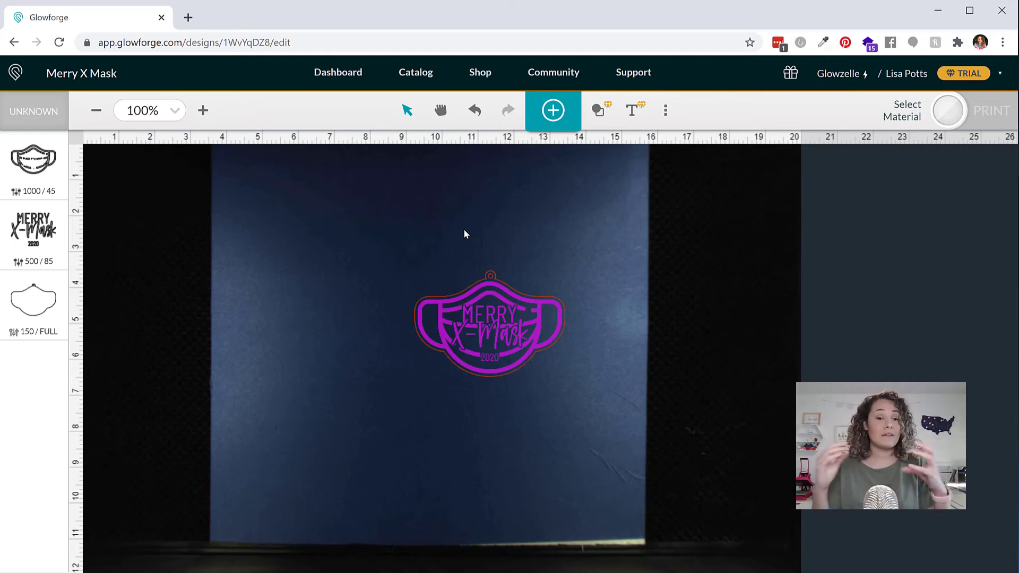
Set the laser focus on an empty spot in the lower-right area of the material
click(666, 113)
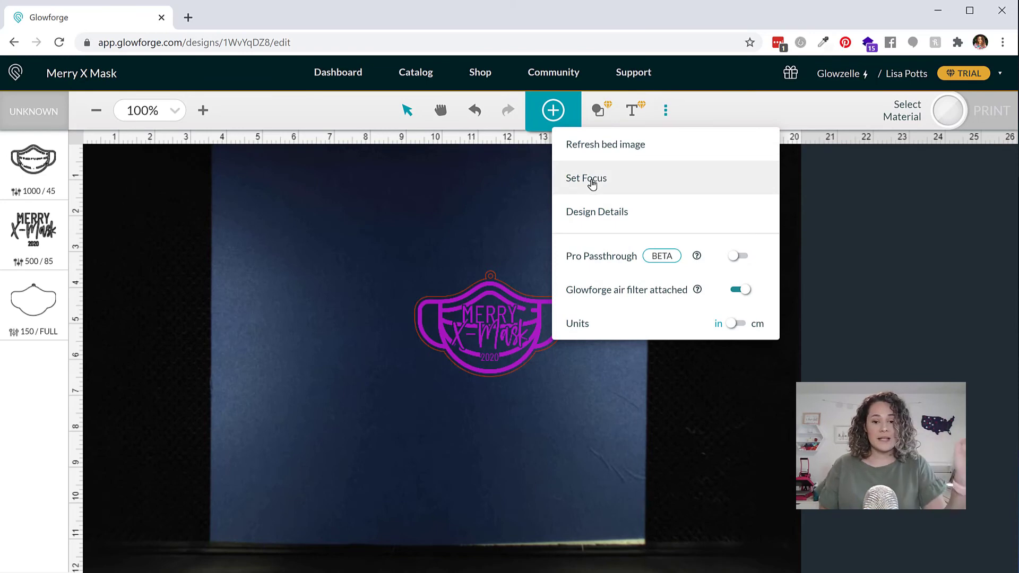
click(591, 179)
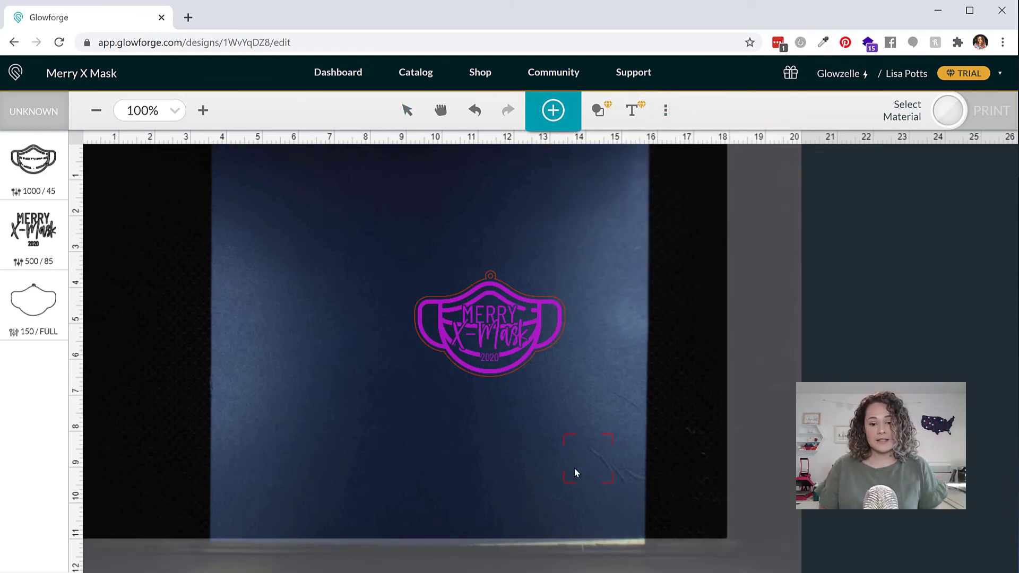
click(588, 476)
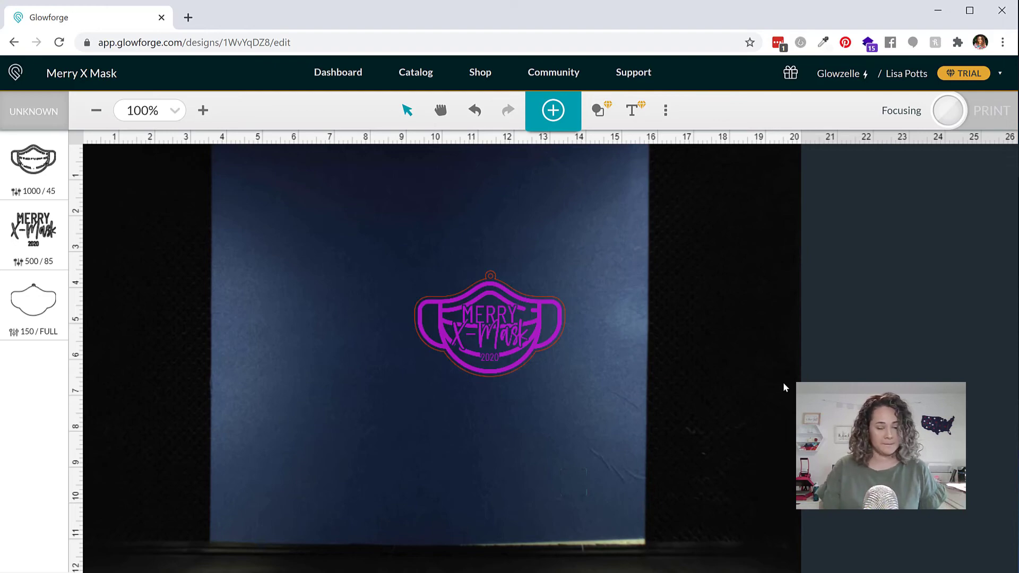
Move the complete ornament into the lower-left corner of the material, about 4 in along the horizontal ruler, and start the print
drag(328, 237, 584, 388)
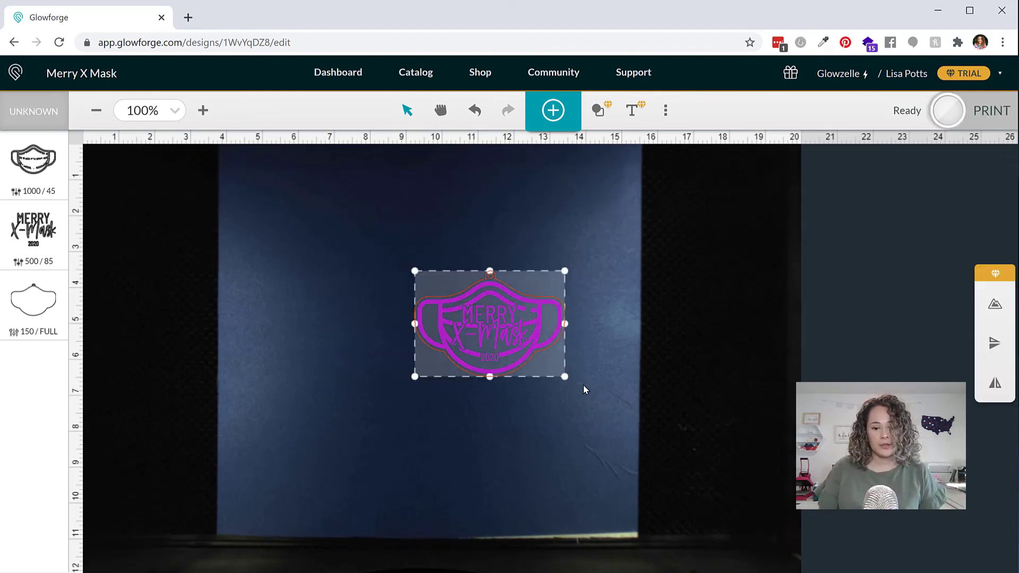
drag(525, 365, 328, 498)
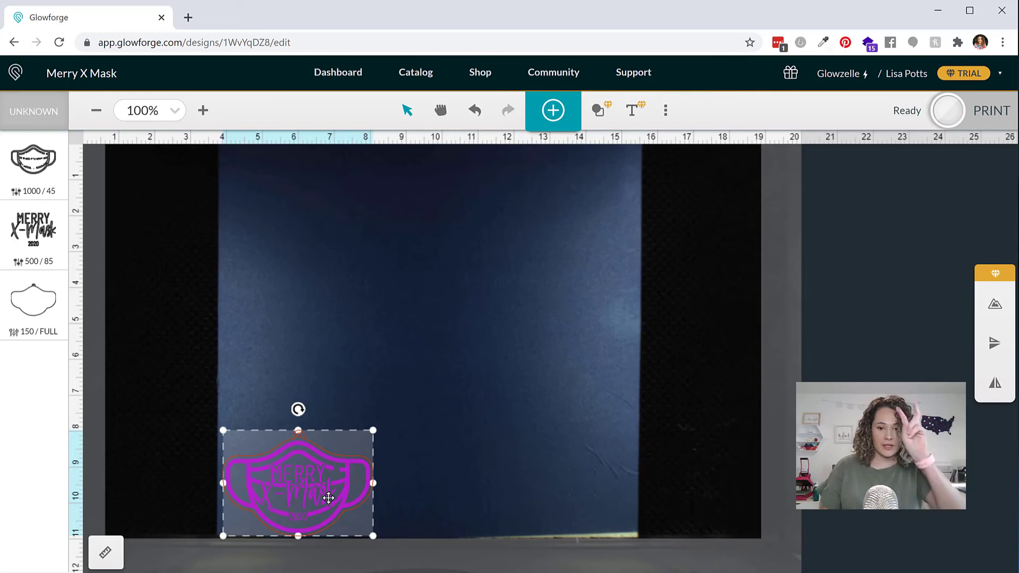
mouse_move(329, 497)
mouse_down()
mouse_move(323, 509)
mouse_move(327, 495)
mouse_up()
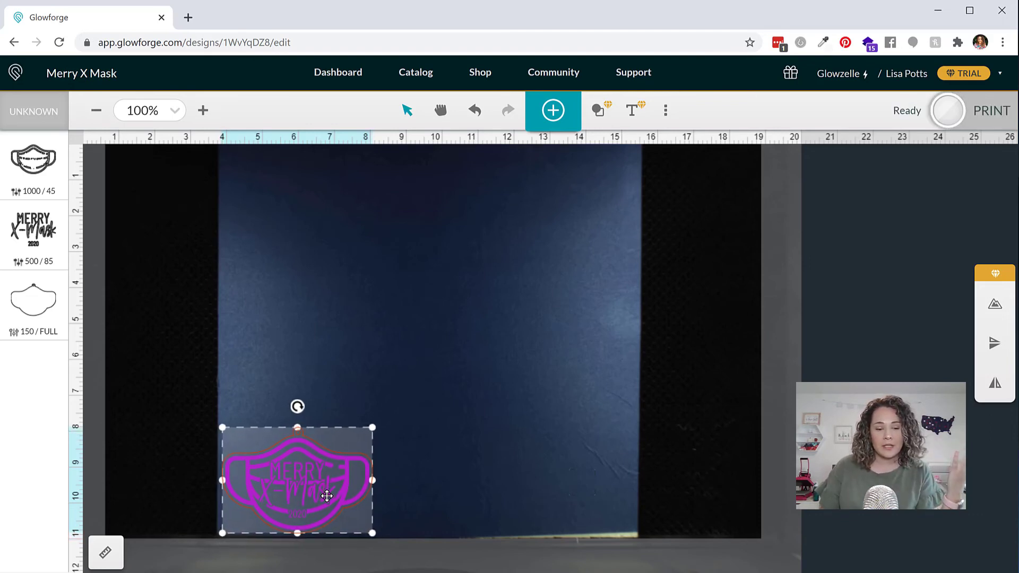
click(985, 113)
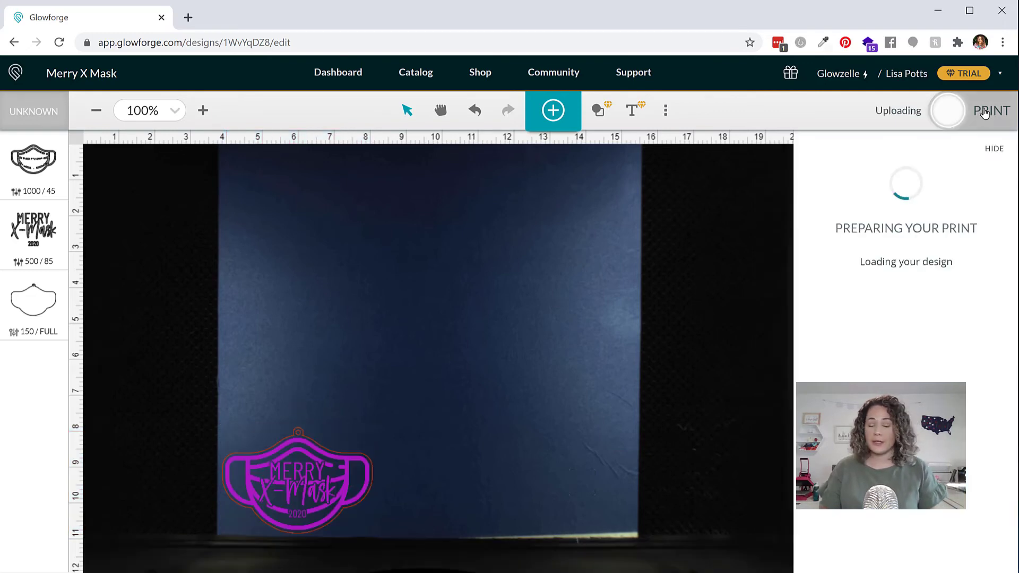